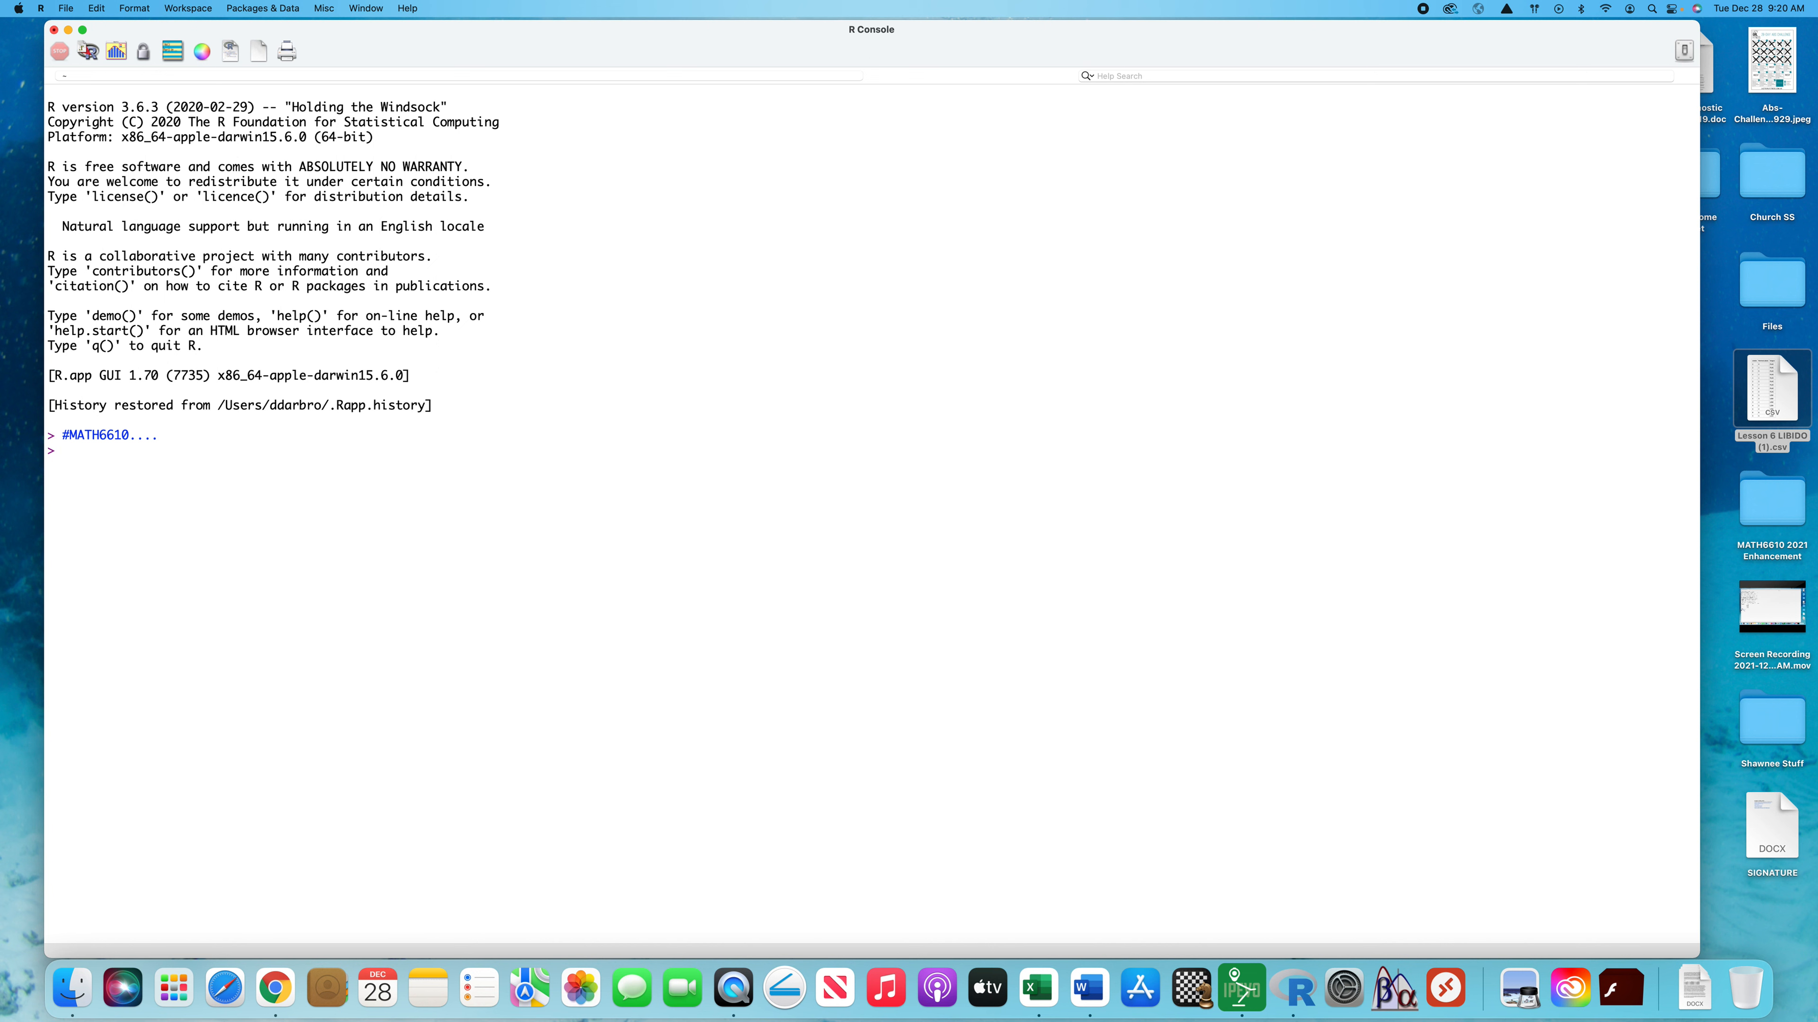
Read the desktop file "Lesson 6 LIBIDO (1).csv" into a data frame named data with read.csv, using its quoted ~/Desktop path
type("data <- read.cs")
type("v(\"")
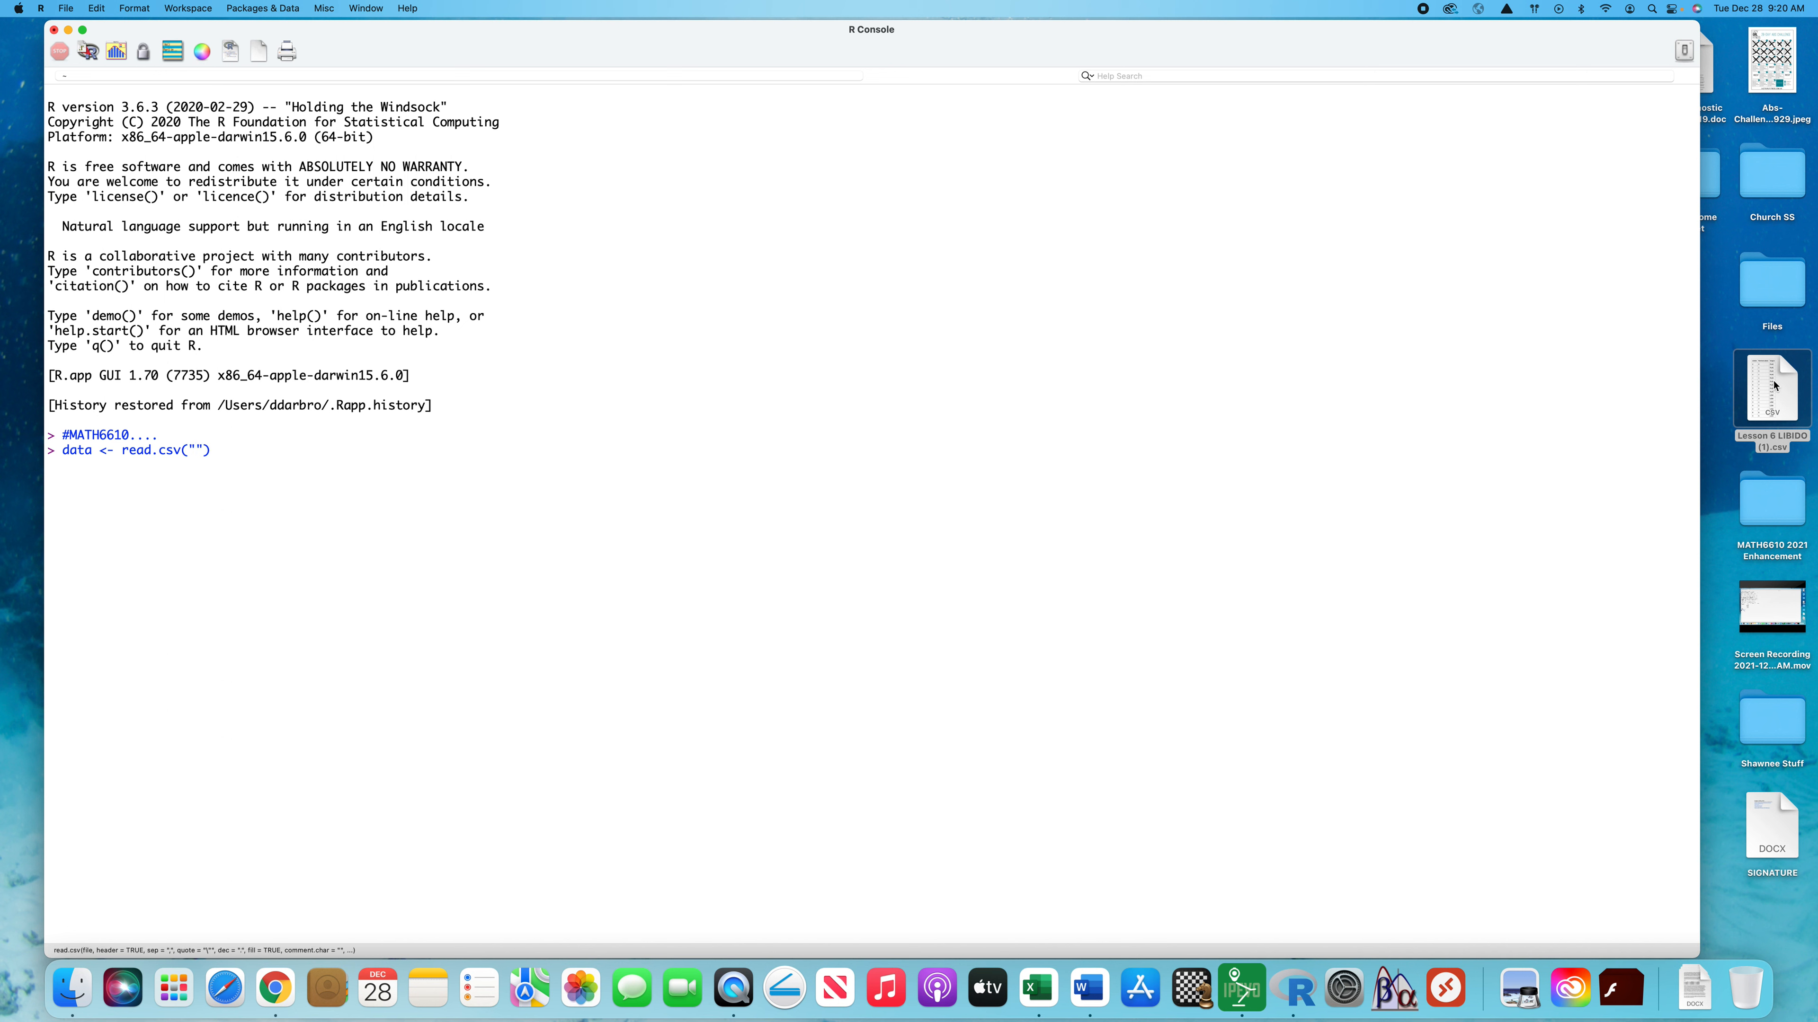
left_click_drag(1773, 387, 200, 444)
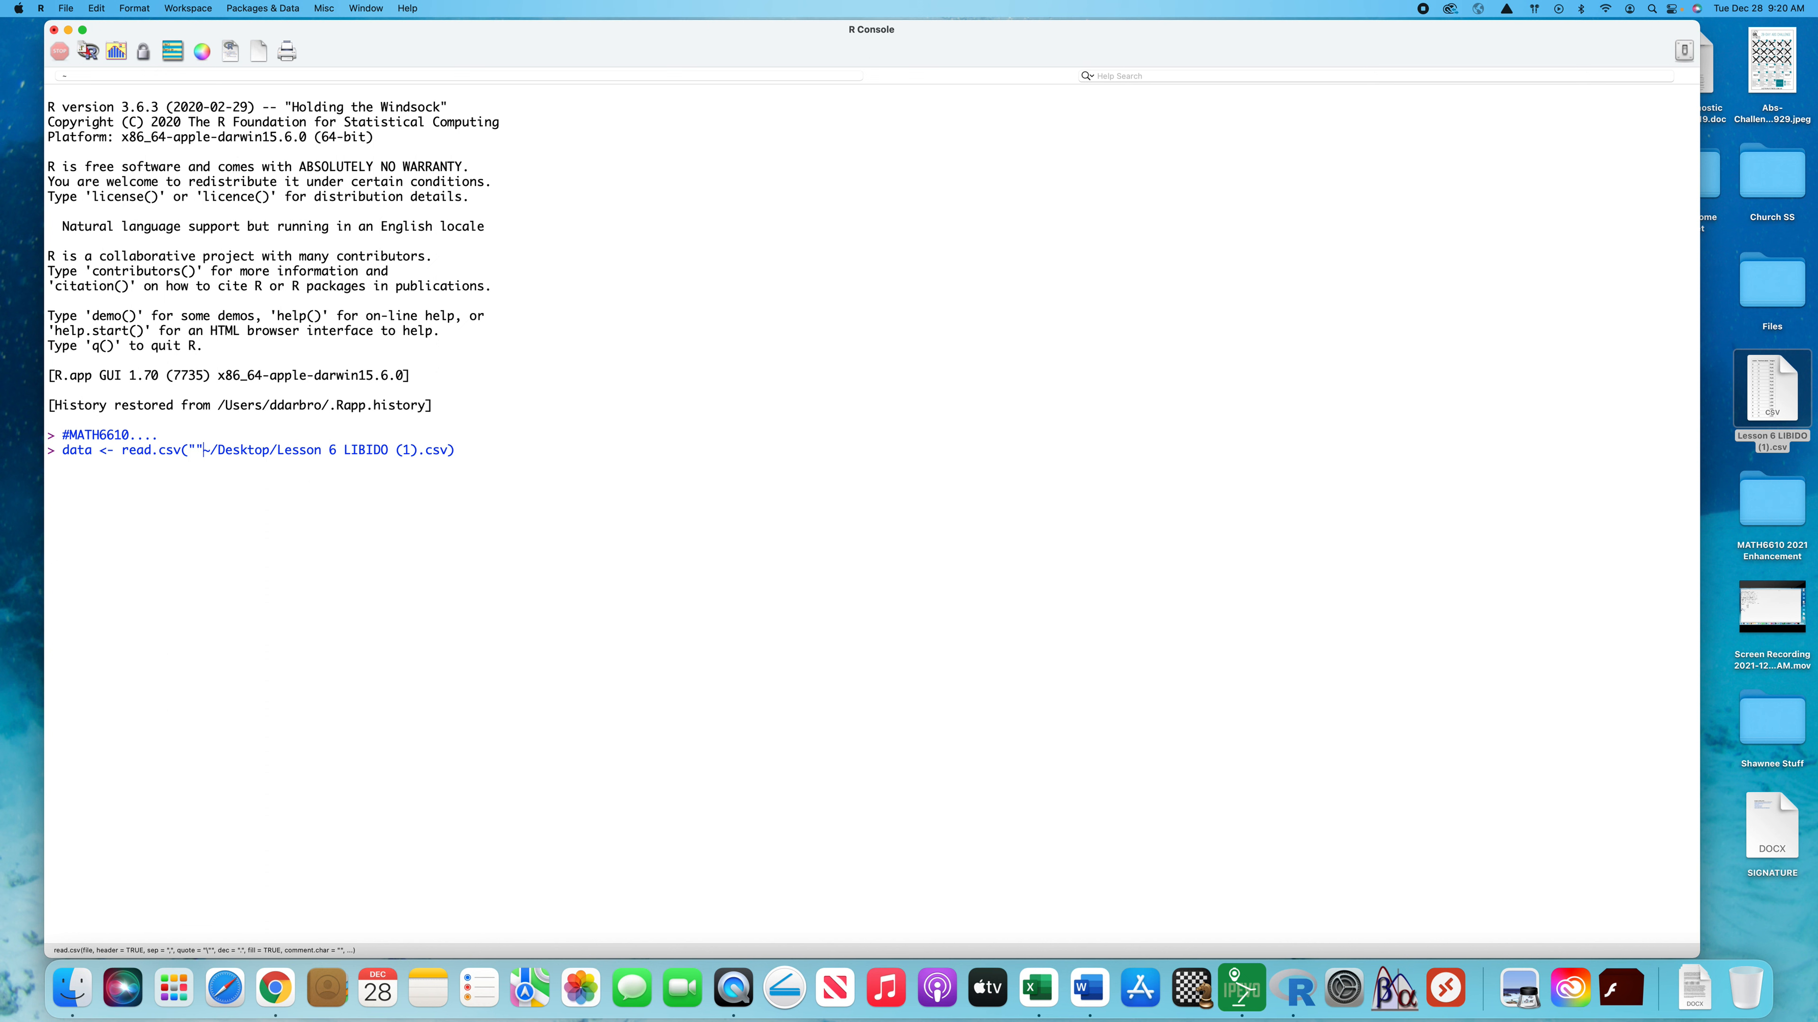
key("BackSpace")
type(")")
left_click(208, 451)
key("BackSpace")
Attach the data frame with attach(data) and list its first rows with head(data)
key("BackSpace")
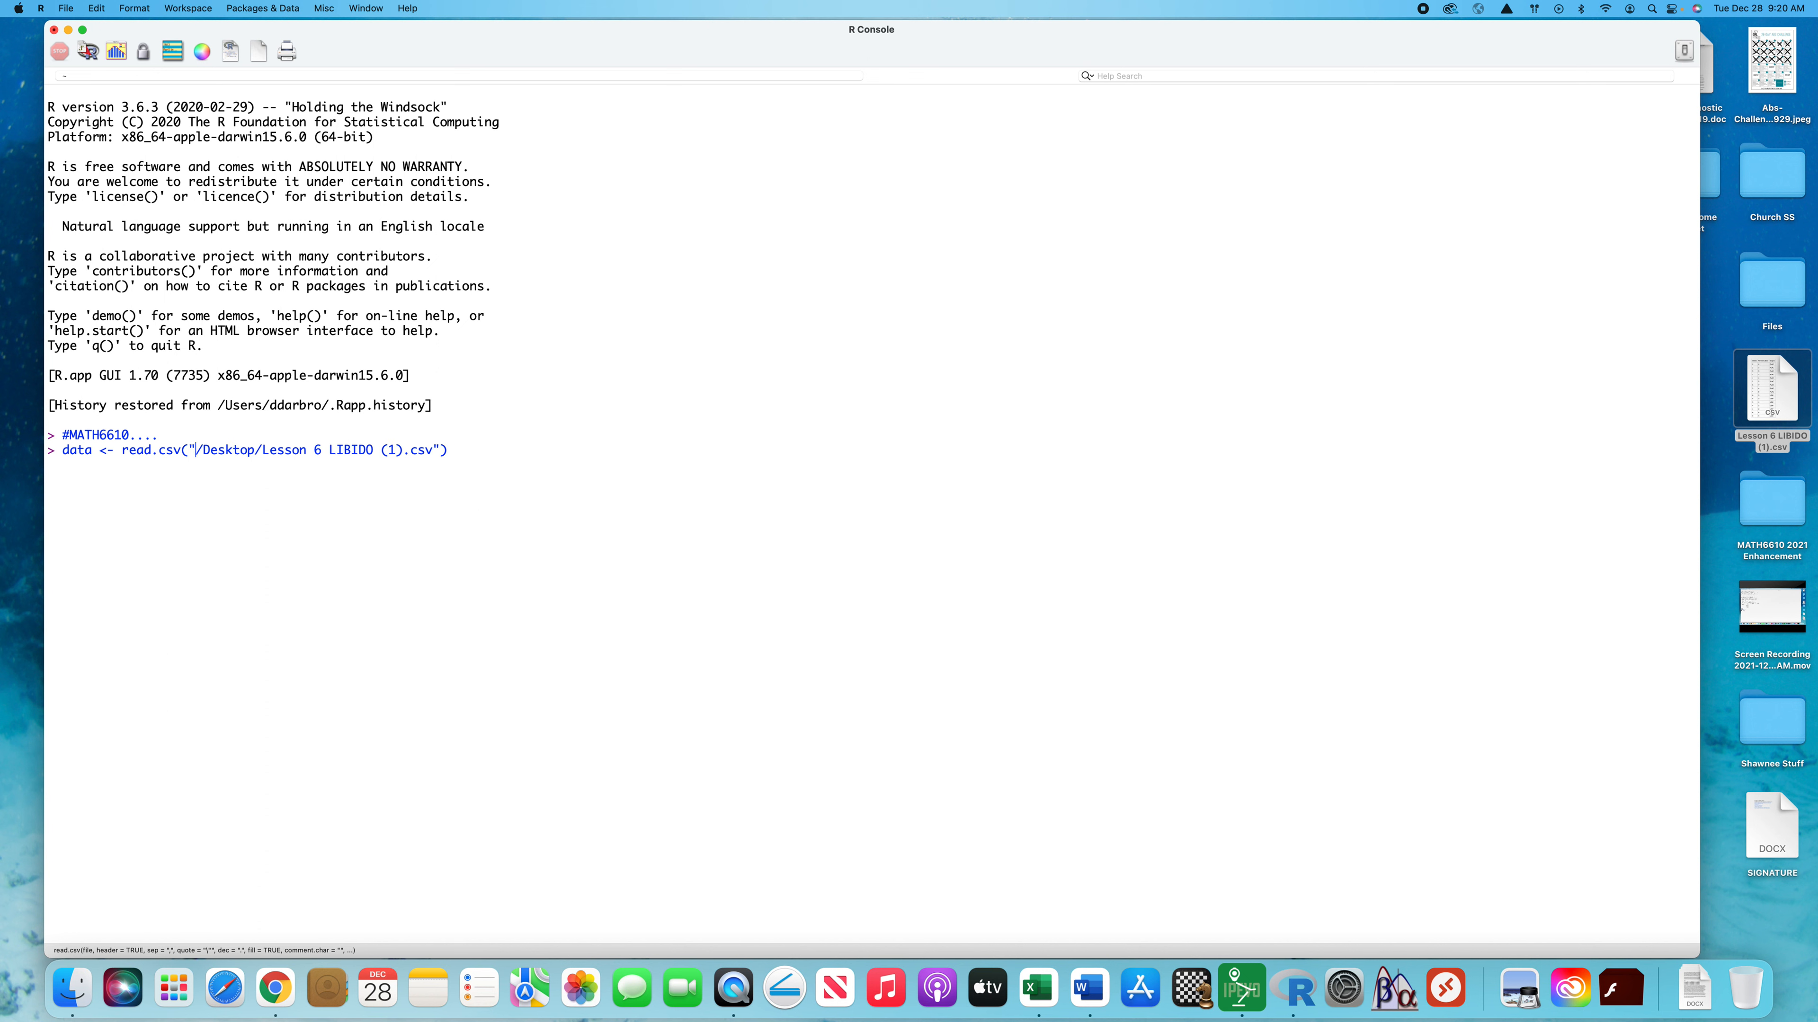
type("~")
key("Return")
type("attah")
key("BackSpace")
type("ch(dta")
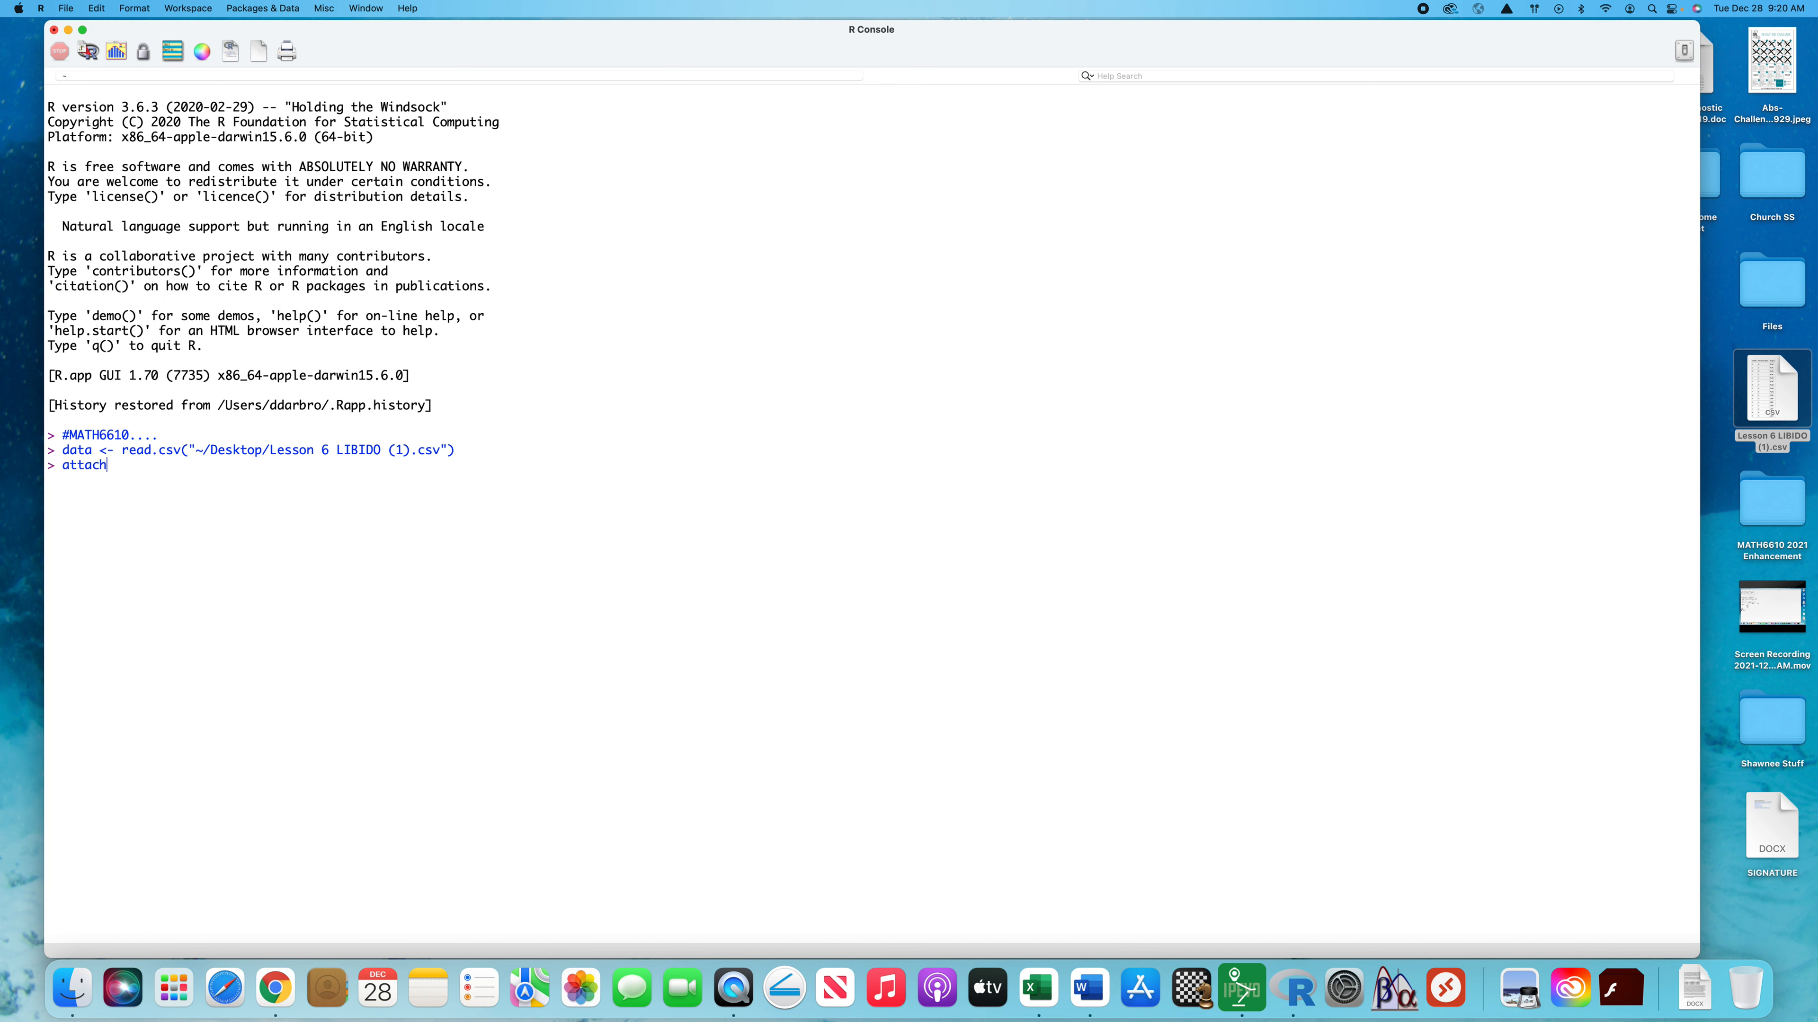
key("BackSpace")
key("BackSpace")
type("ata")
key("Return")
type("head(data")
key("Return")
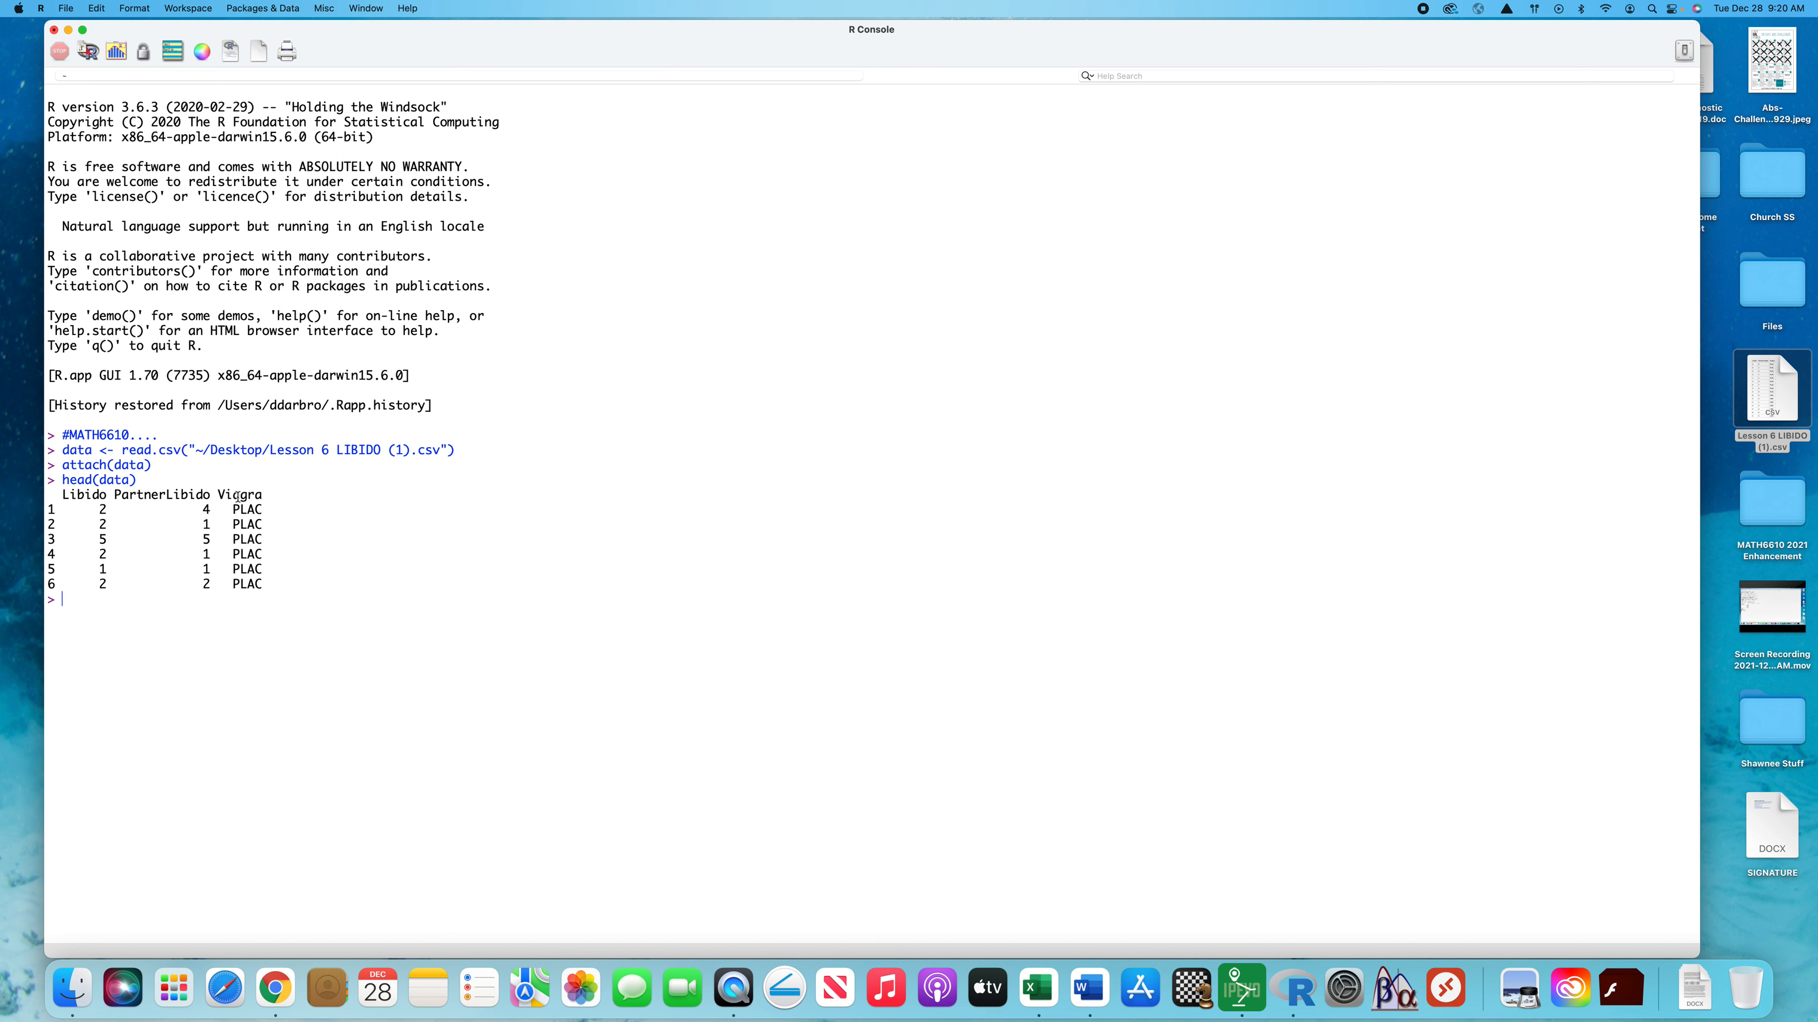
Tabulate the group sizes of the Viagra factor with table(Viagra)
type("table(Viagra")
key("Return")
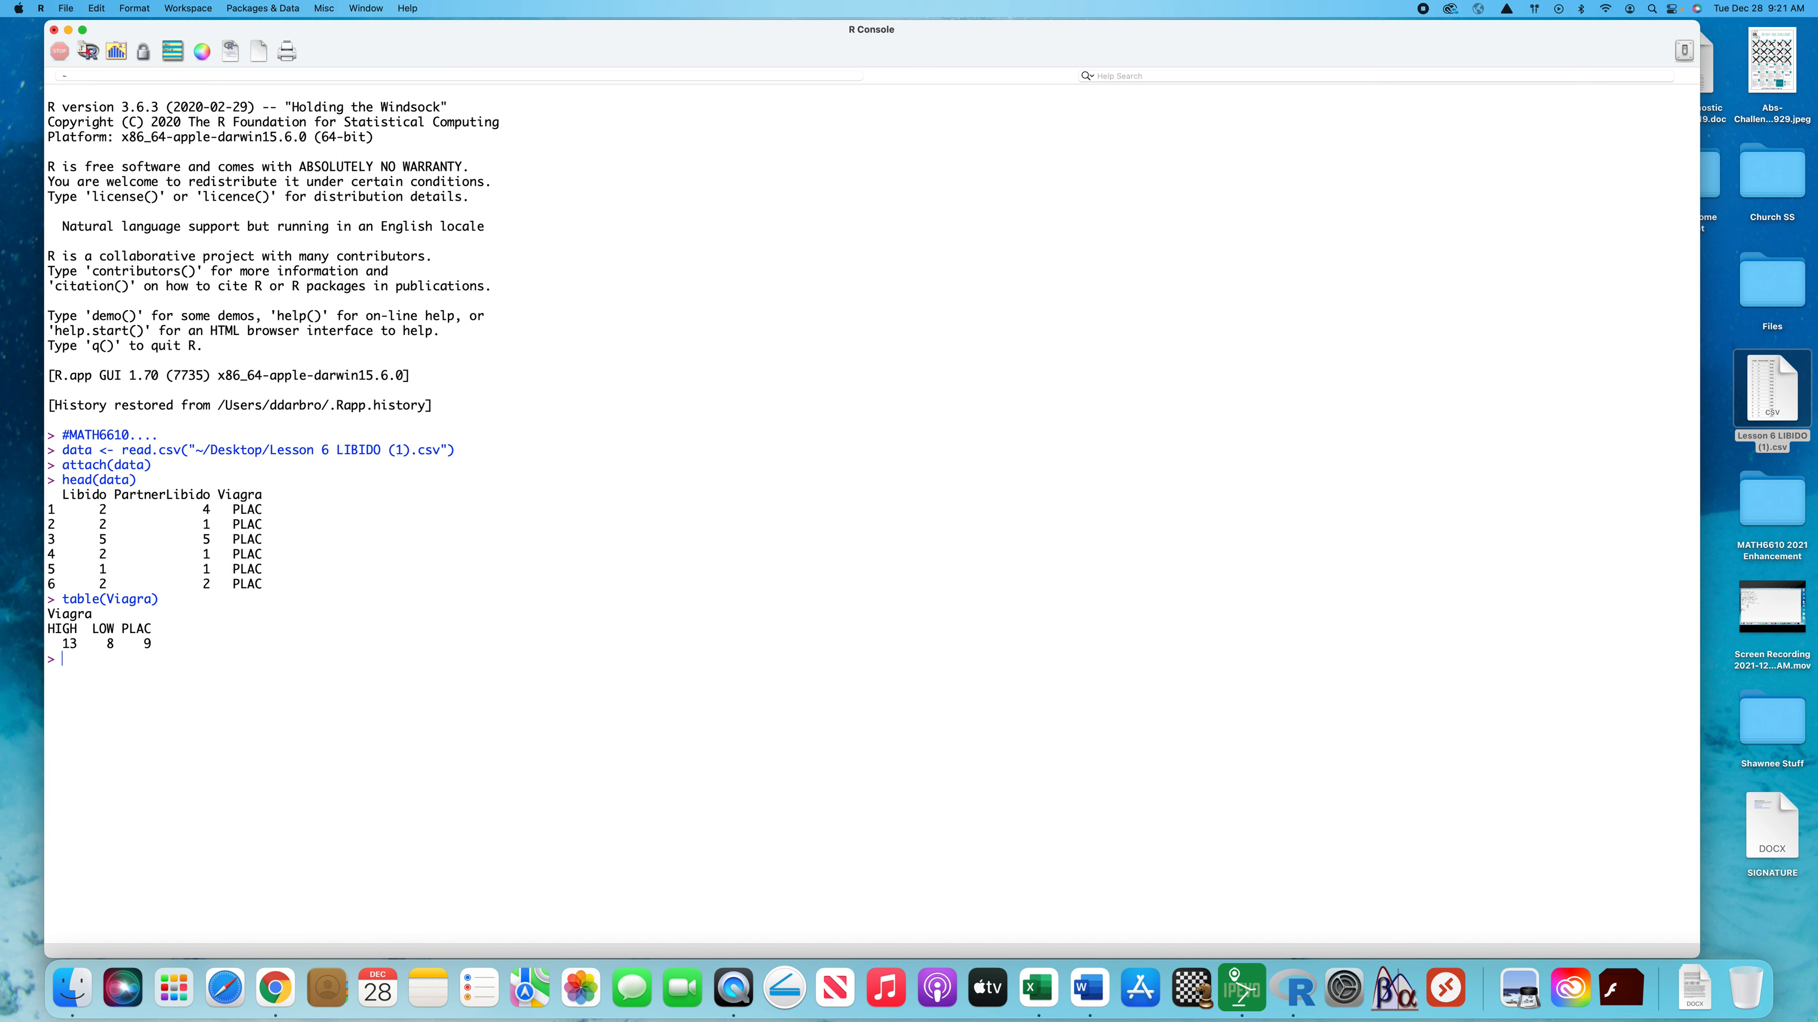
Compute the mean Libido for each Viagra group with tapply(Libido, Viagra, mean)
type("tapply(Libido, ")
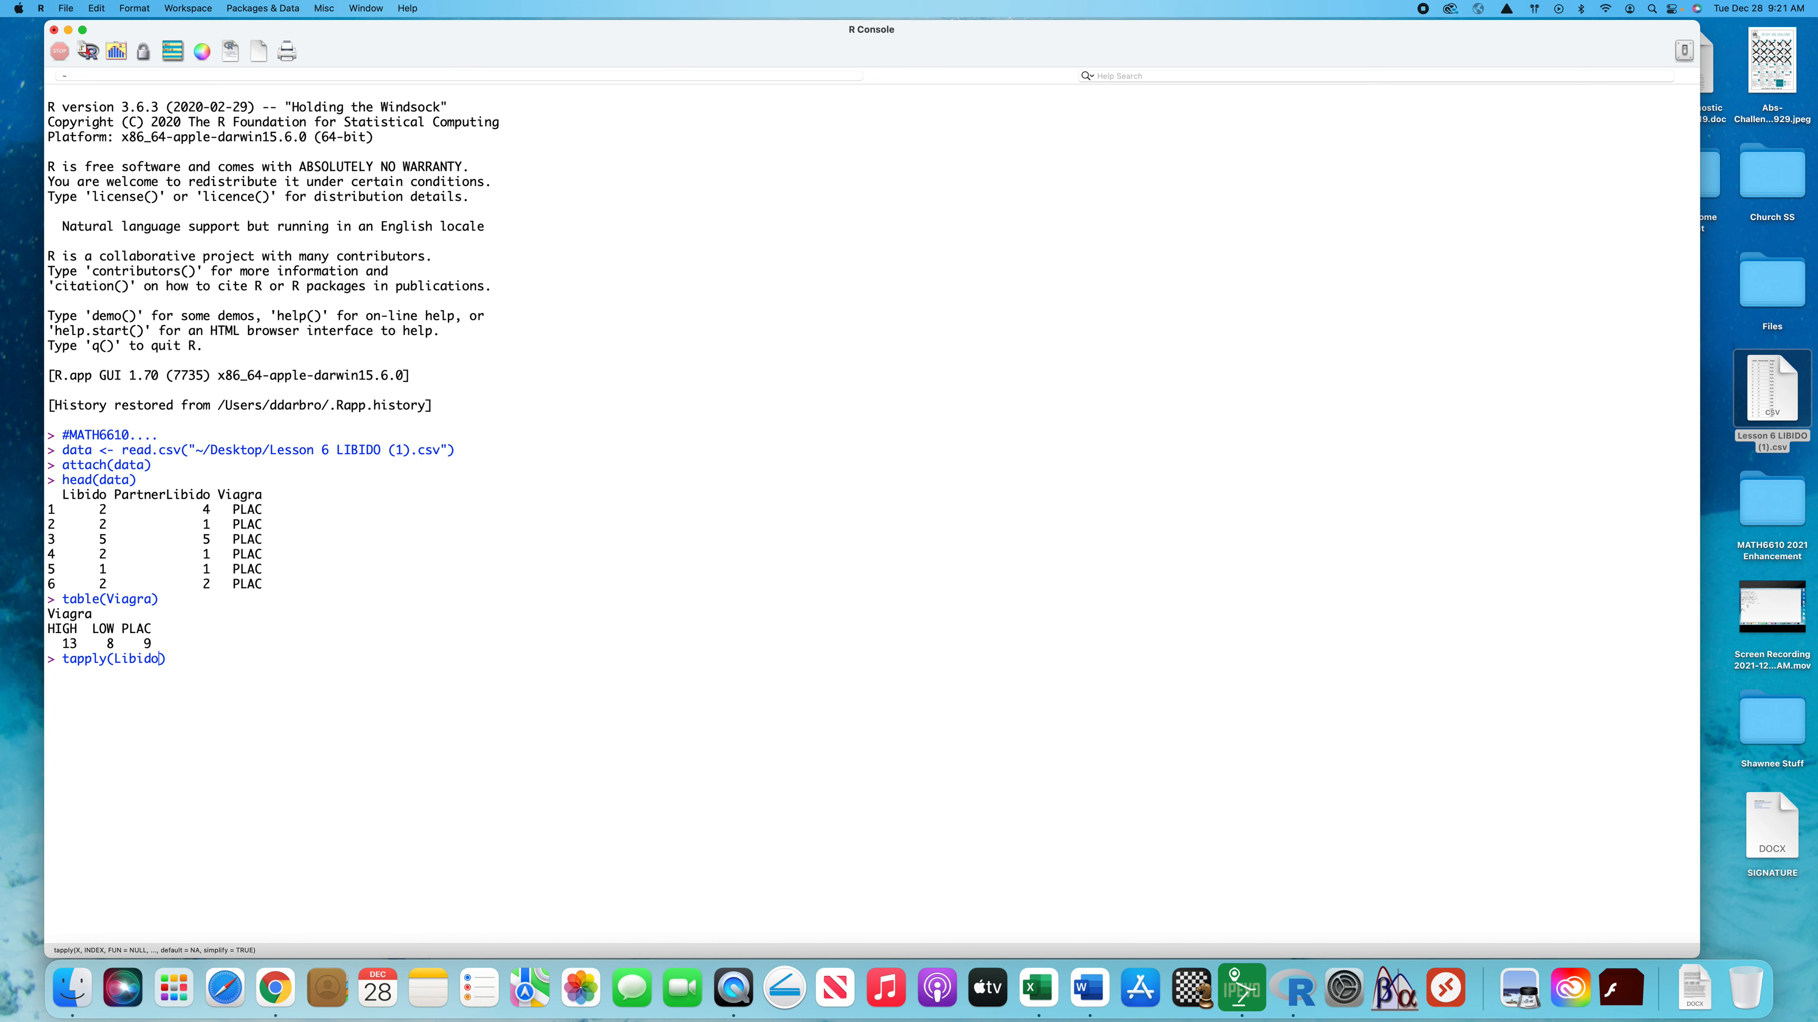
type("Viagra, mean")
key("Return")
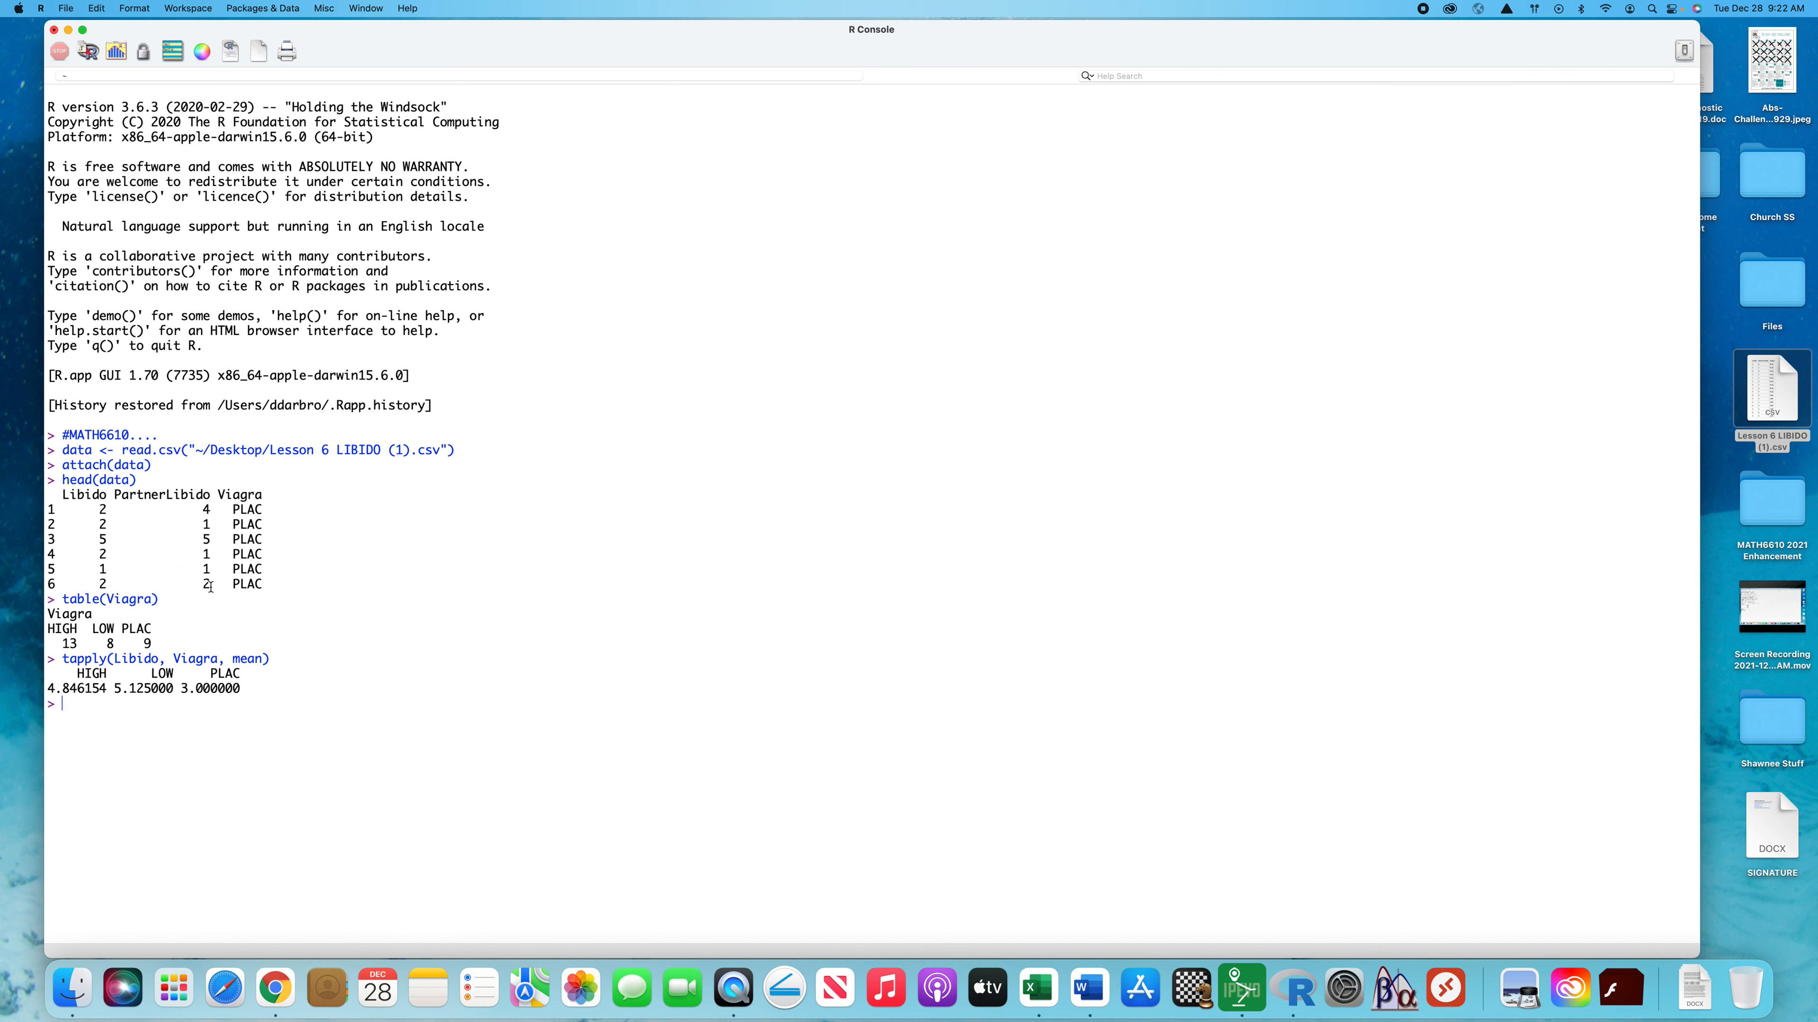
Fit a one-way ANOVA named model with aov(Libido ~ Viagra) and output summary(model) in the same command line
left_click_drag(211, 586, 206, 586)
left_click(94, 707)
type("model ")
type("<-")
type(" aov(Lib")
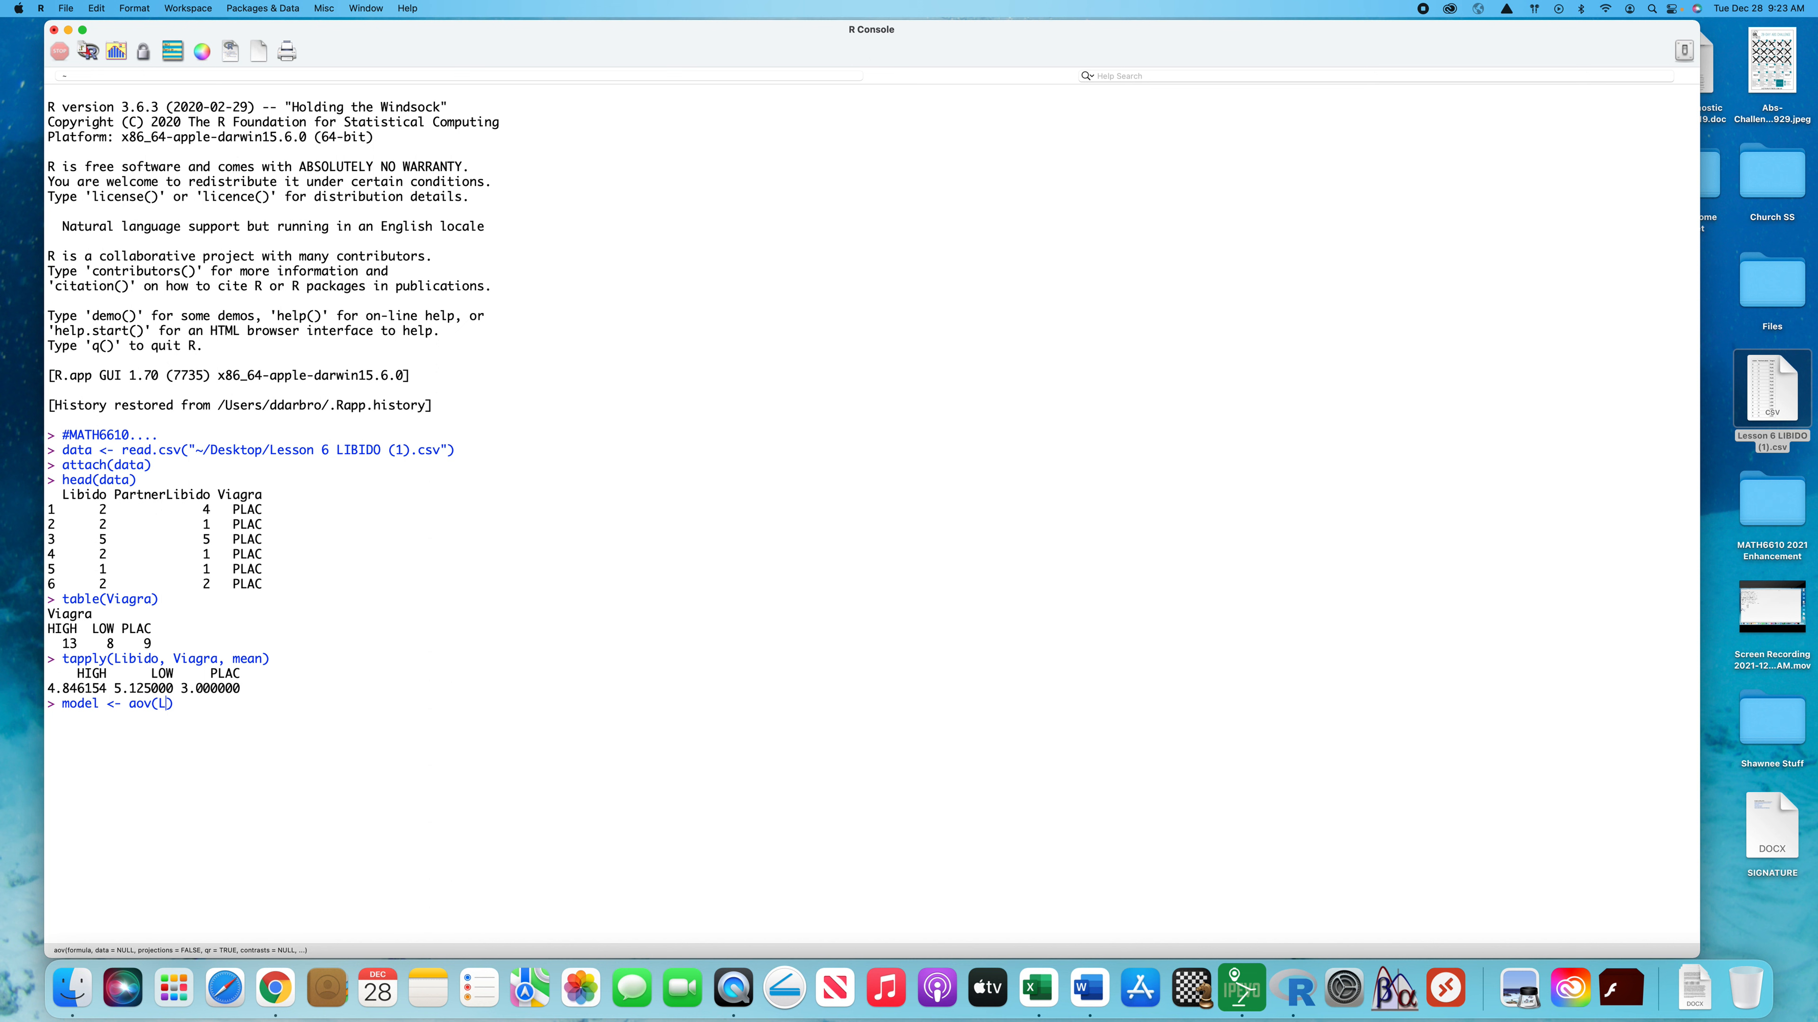
type("ido ~ Viagra); summary(model")
key("Return")
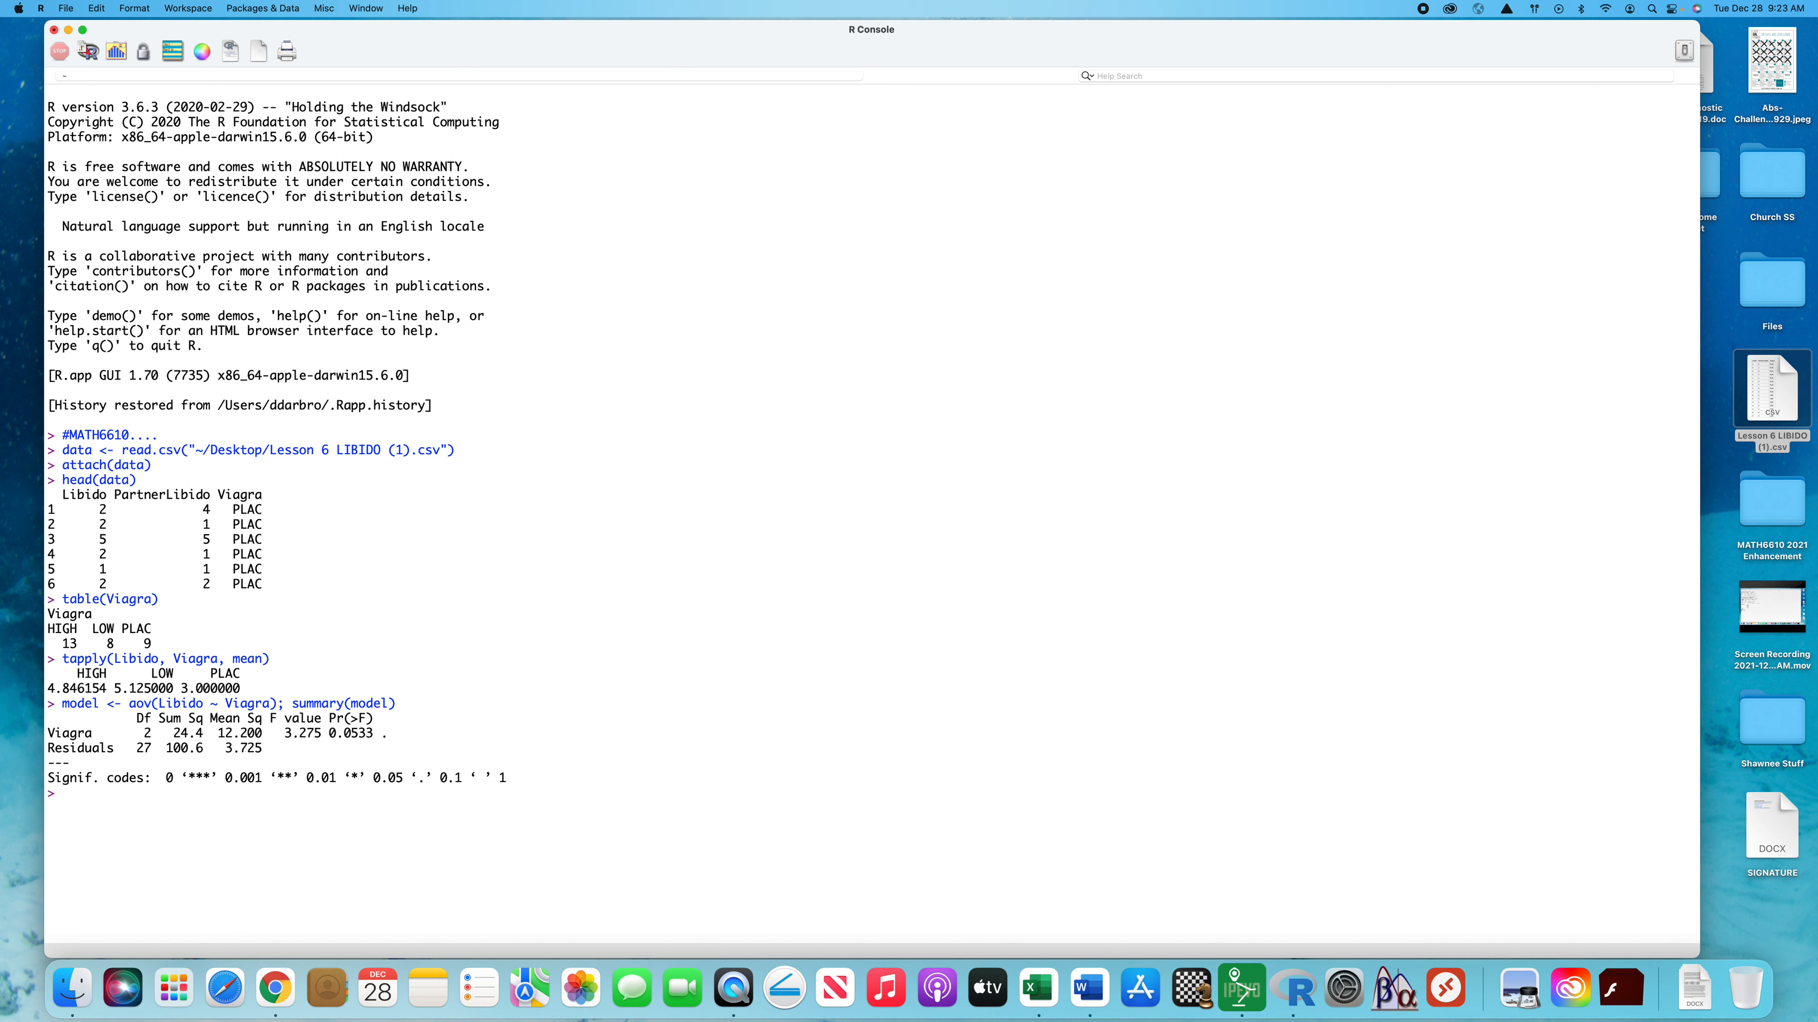
Run Tukey's post hoc comparisons on the ANOVA with TukeyHSD(model)
left_click_drag(242, 689, 57, 680)
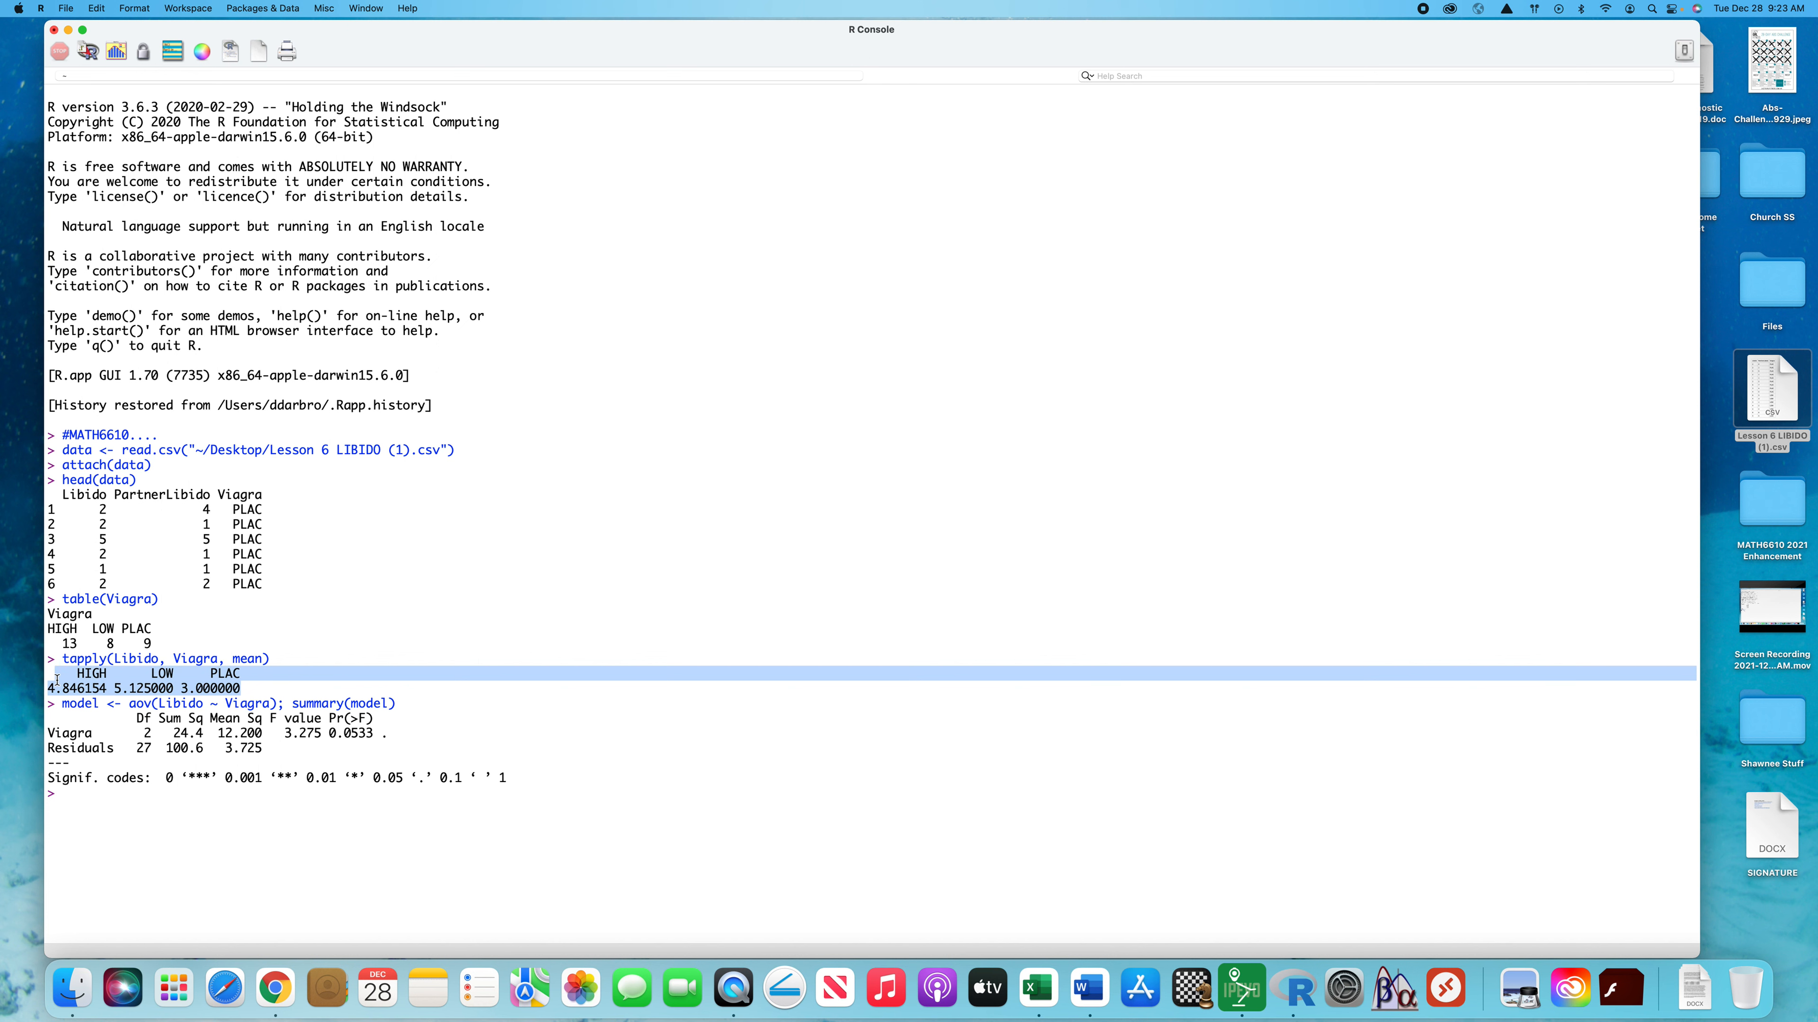
left_click(124, 792)
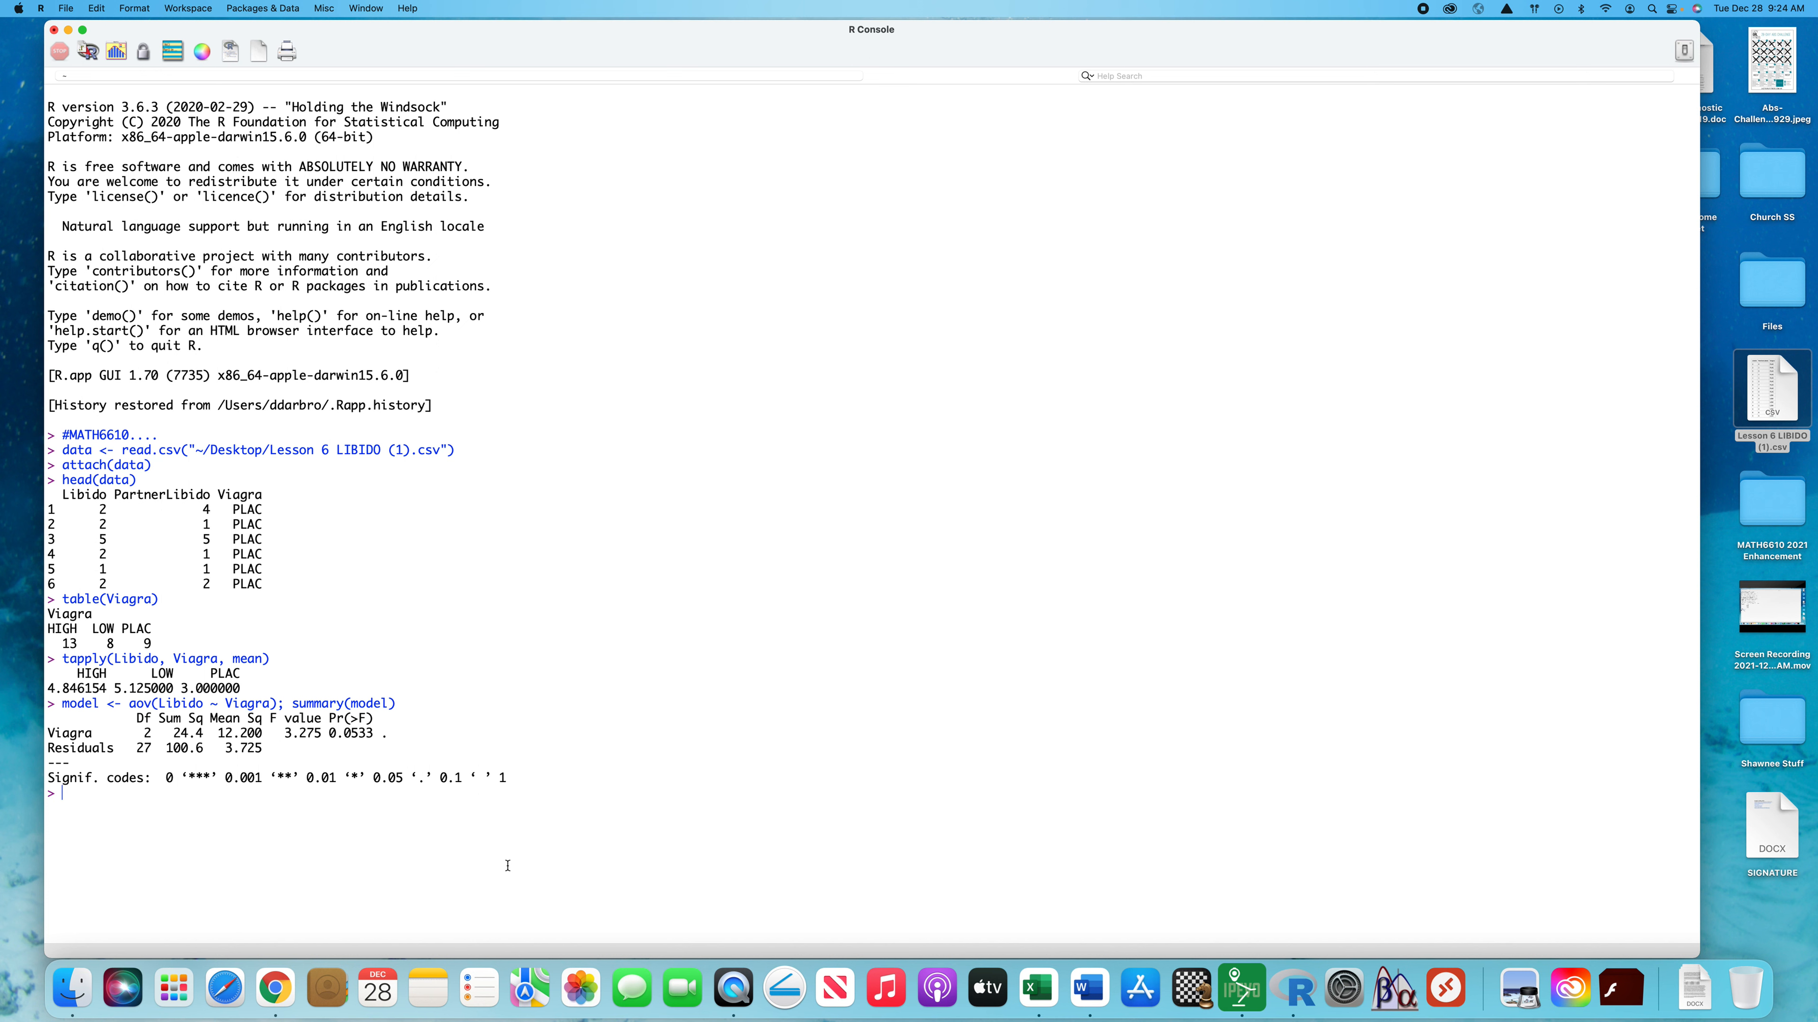
type("TukeyHSD(model")
key("Return")
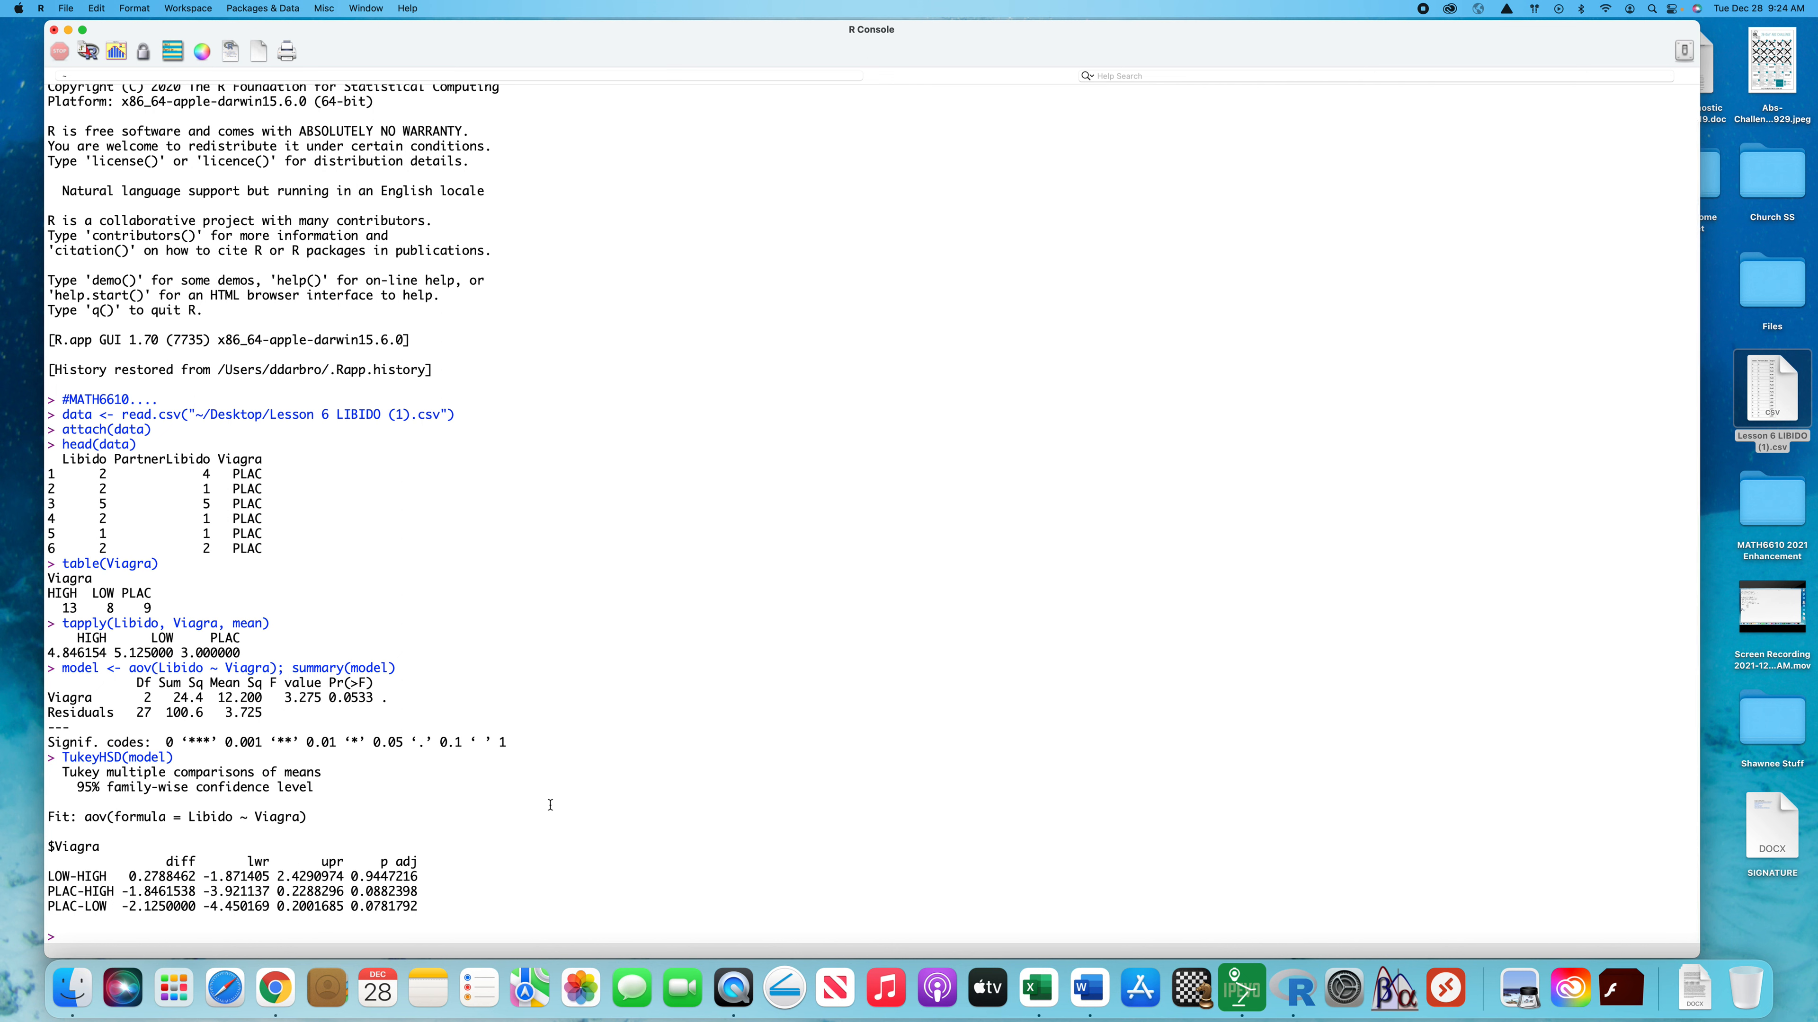
Write the ANCOVA command ancova <- aov(Libido ~ Viagra + PartnerLibido) at the prompt
left_click_drag(425, 906, 344, 874)
left_click(556, 884)
type("ancova <- aov(")
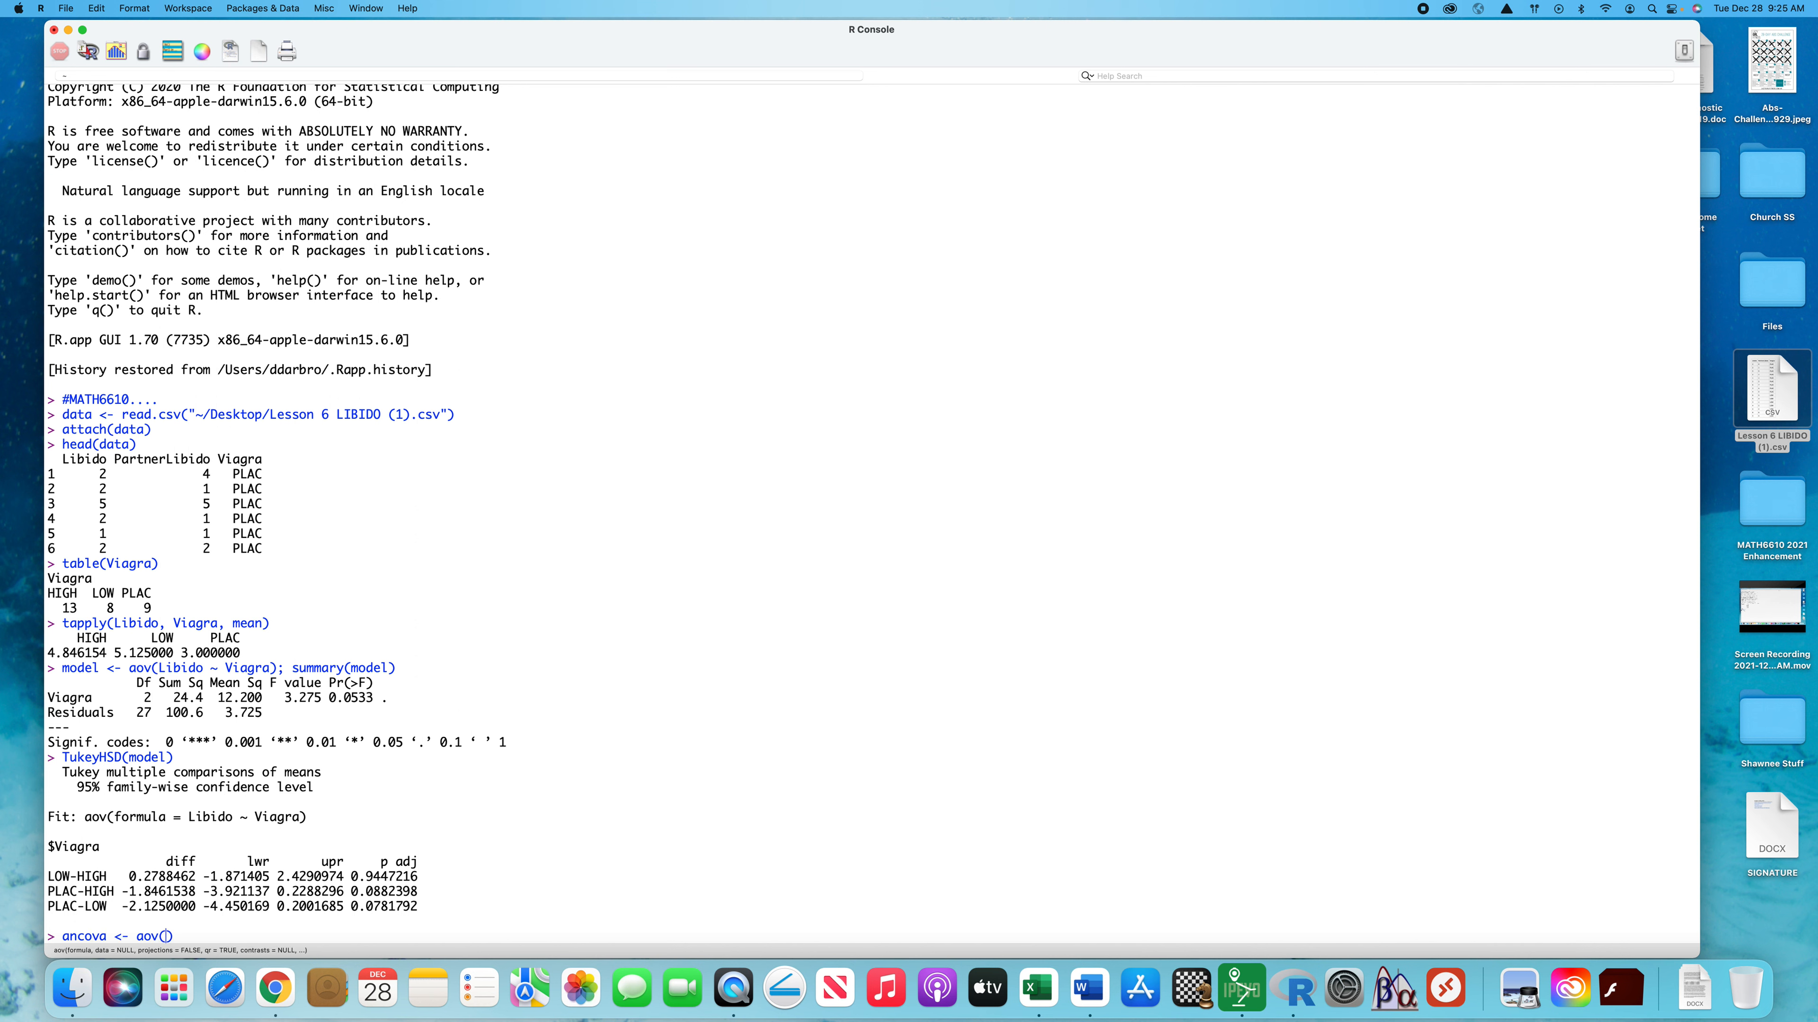
type("Libido ~ Viagra + PartnerLibido)")
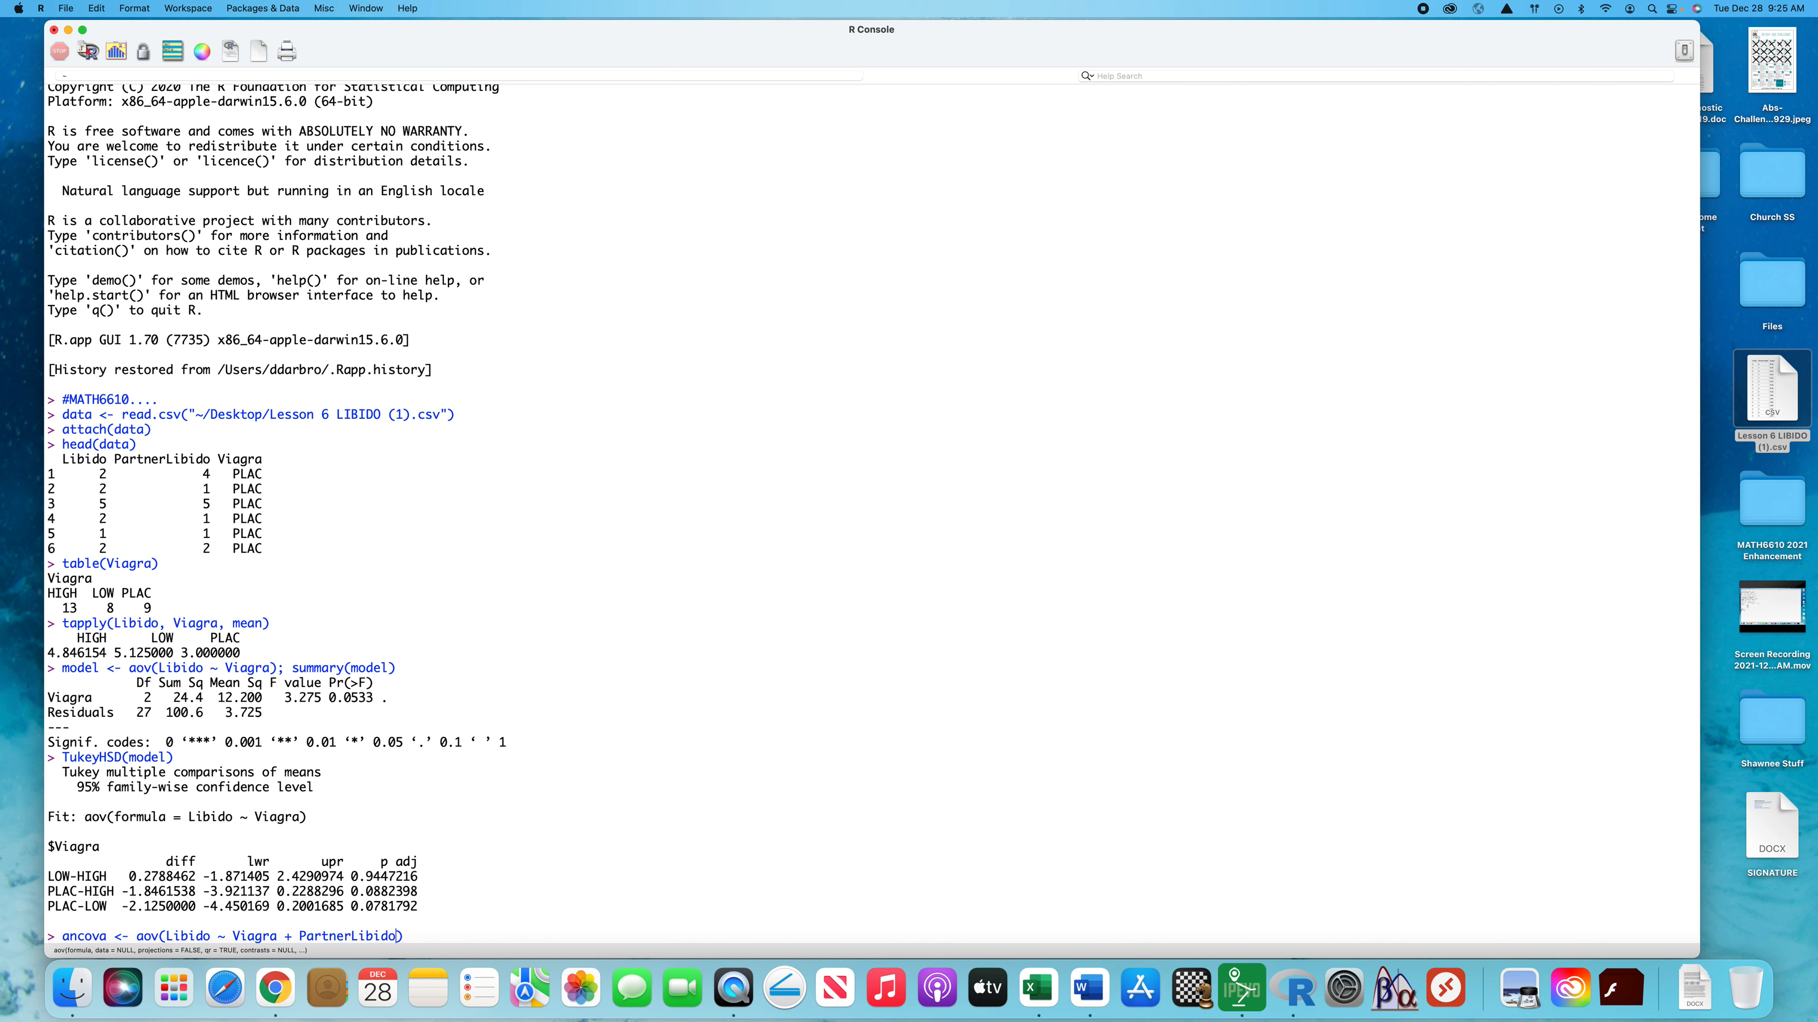
type("; summary(ancova")
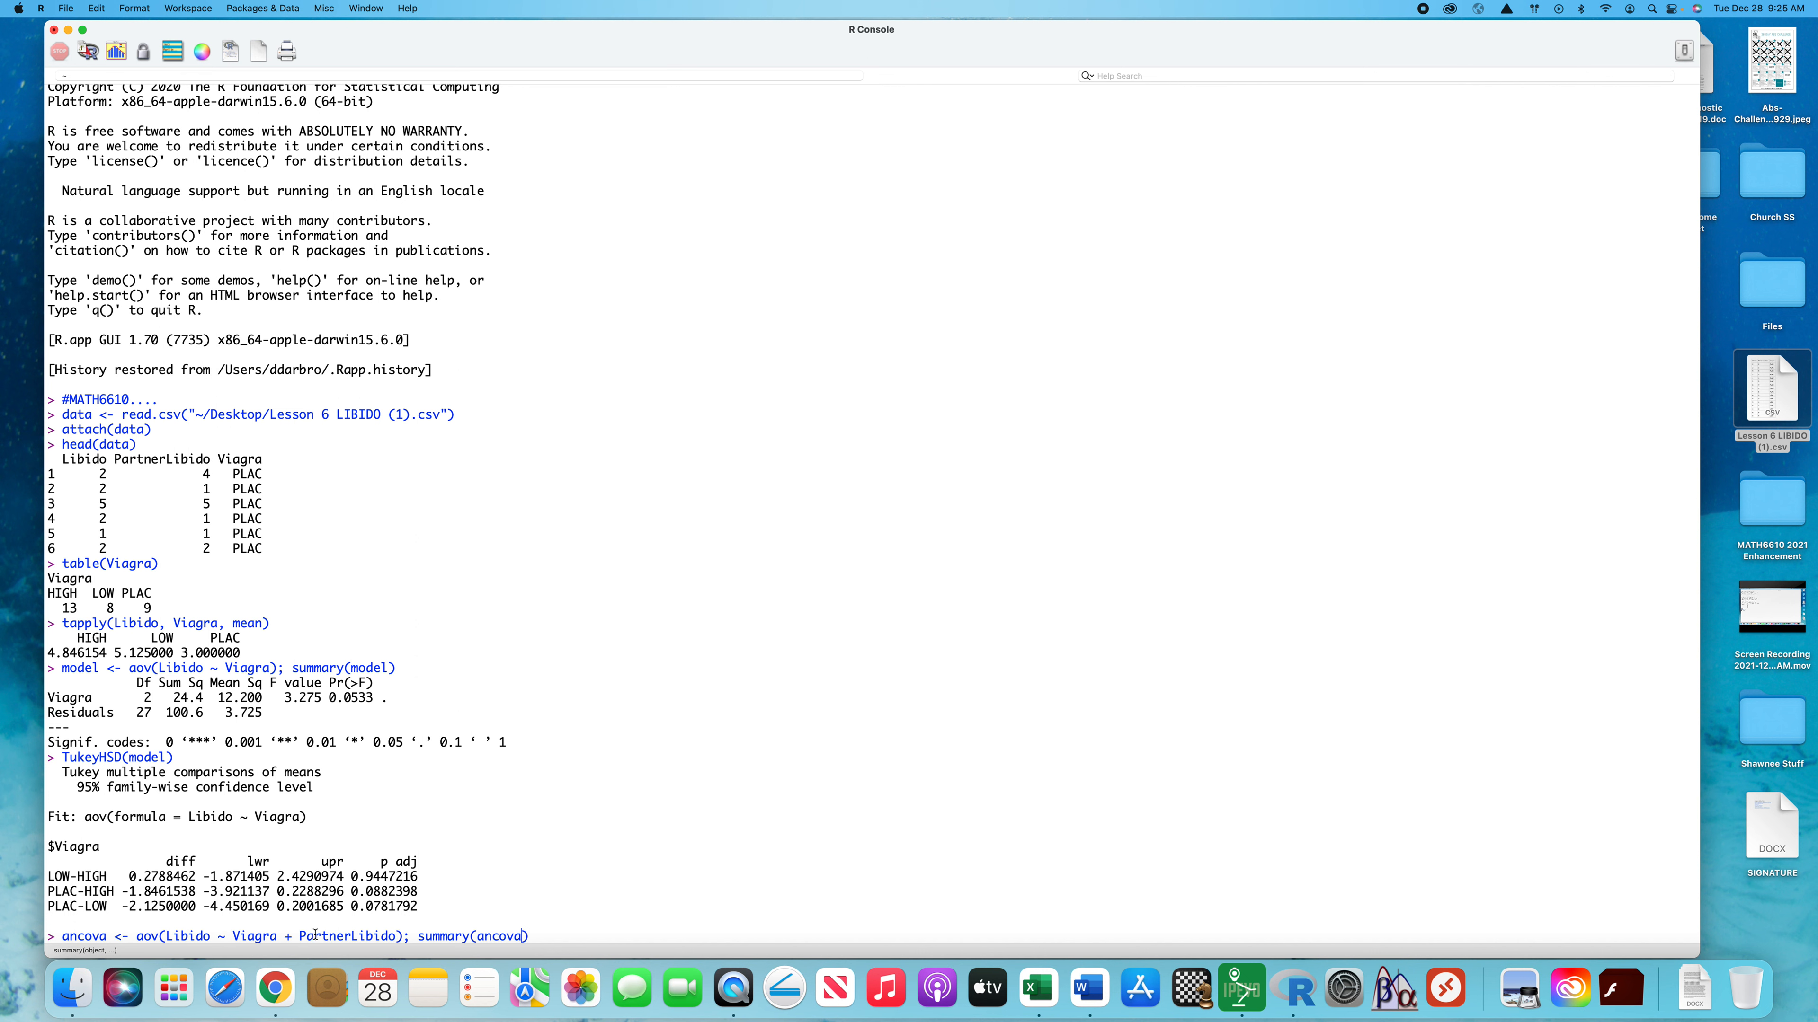
Append ; summary(ancova) to the ANCOVA command and run the whole line
left_click_drag(279, 936, 167, 938)
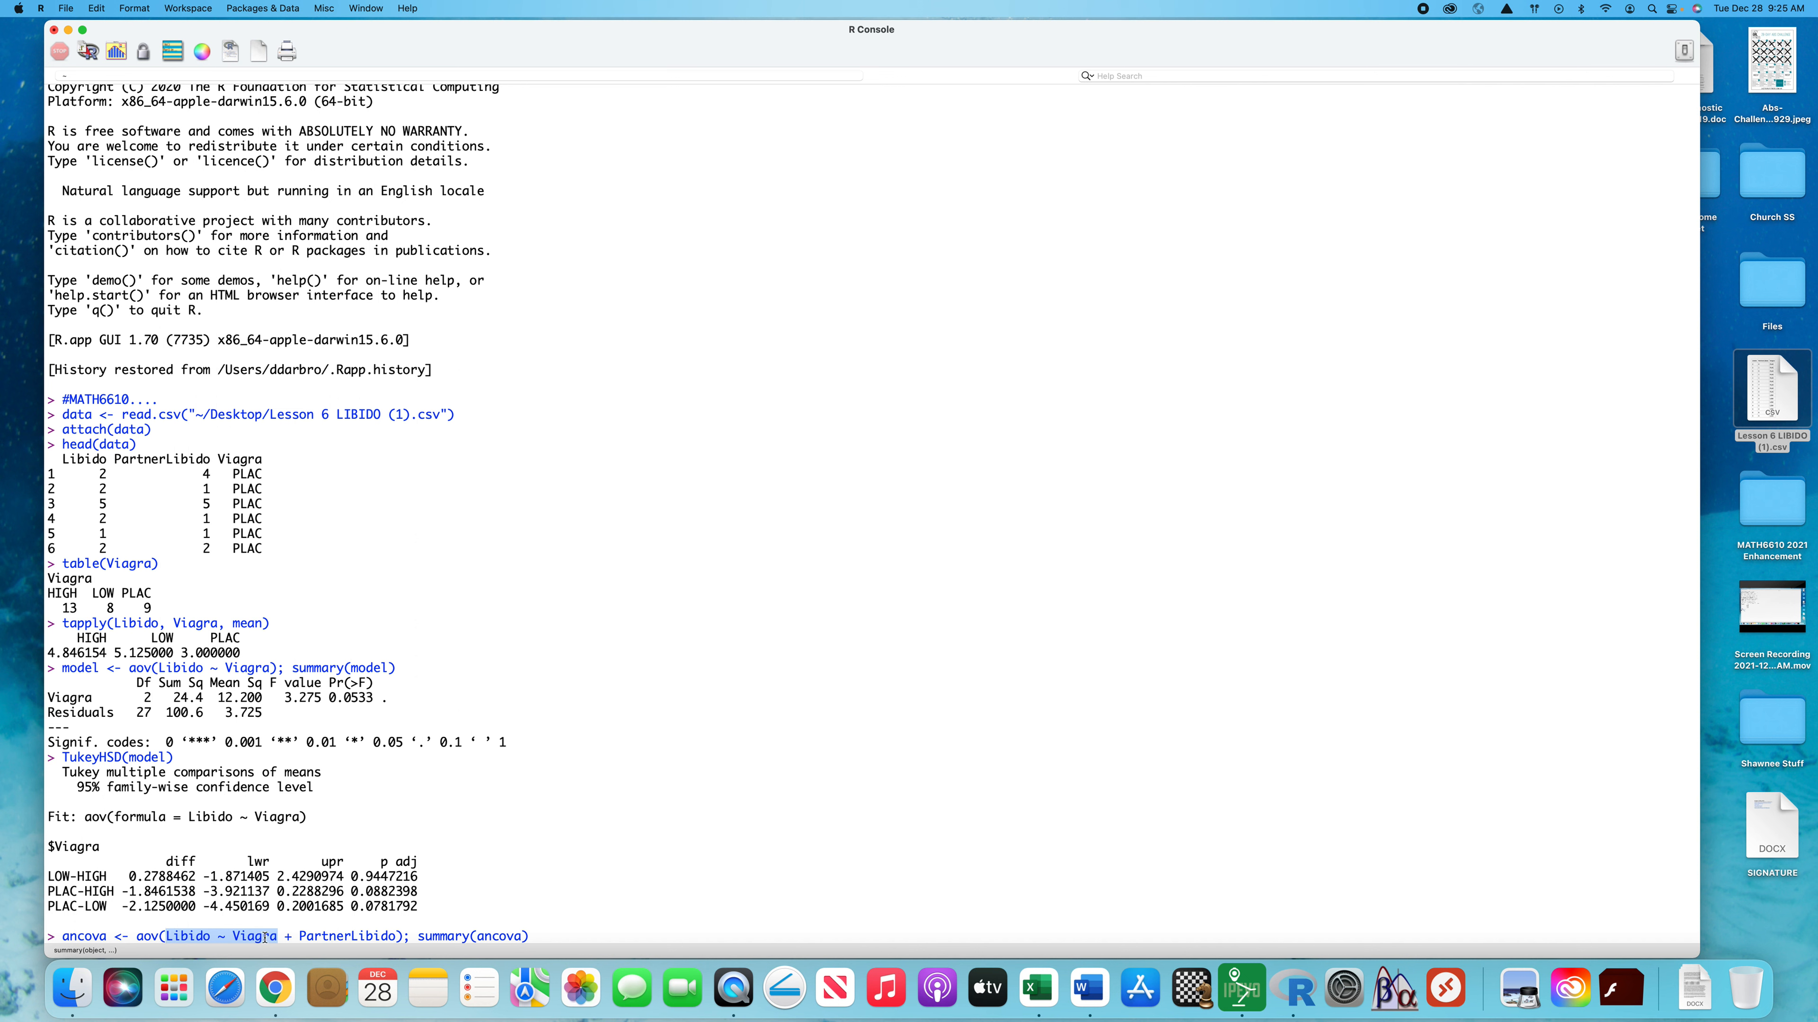
double_click(347, 935)
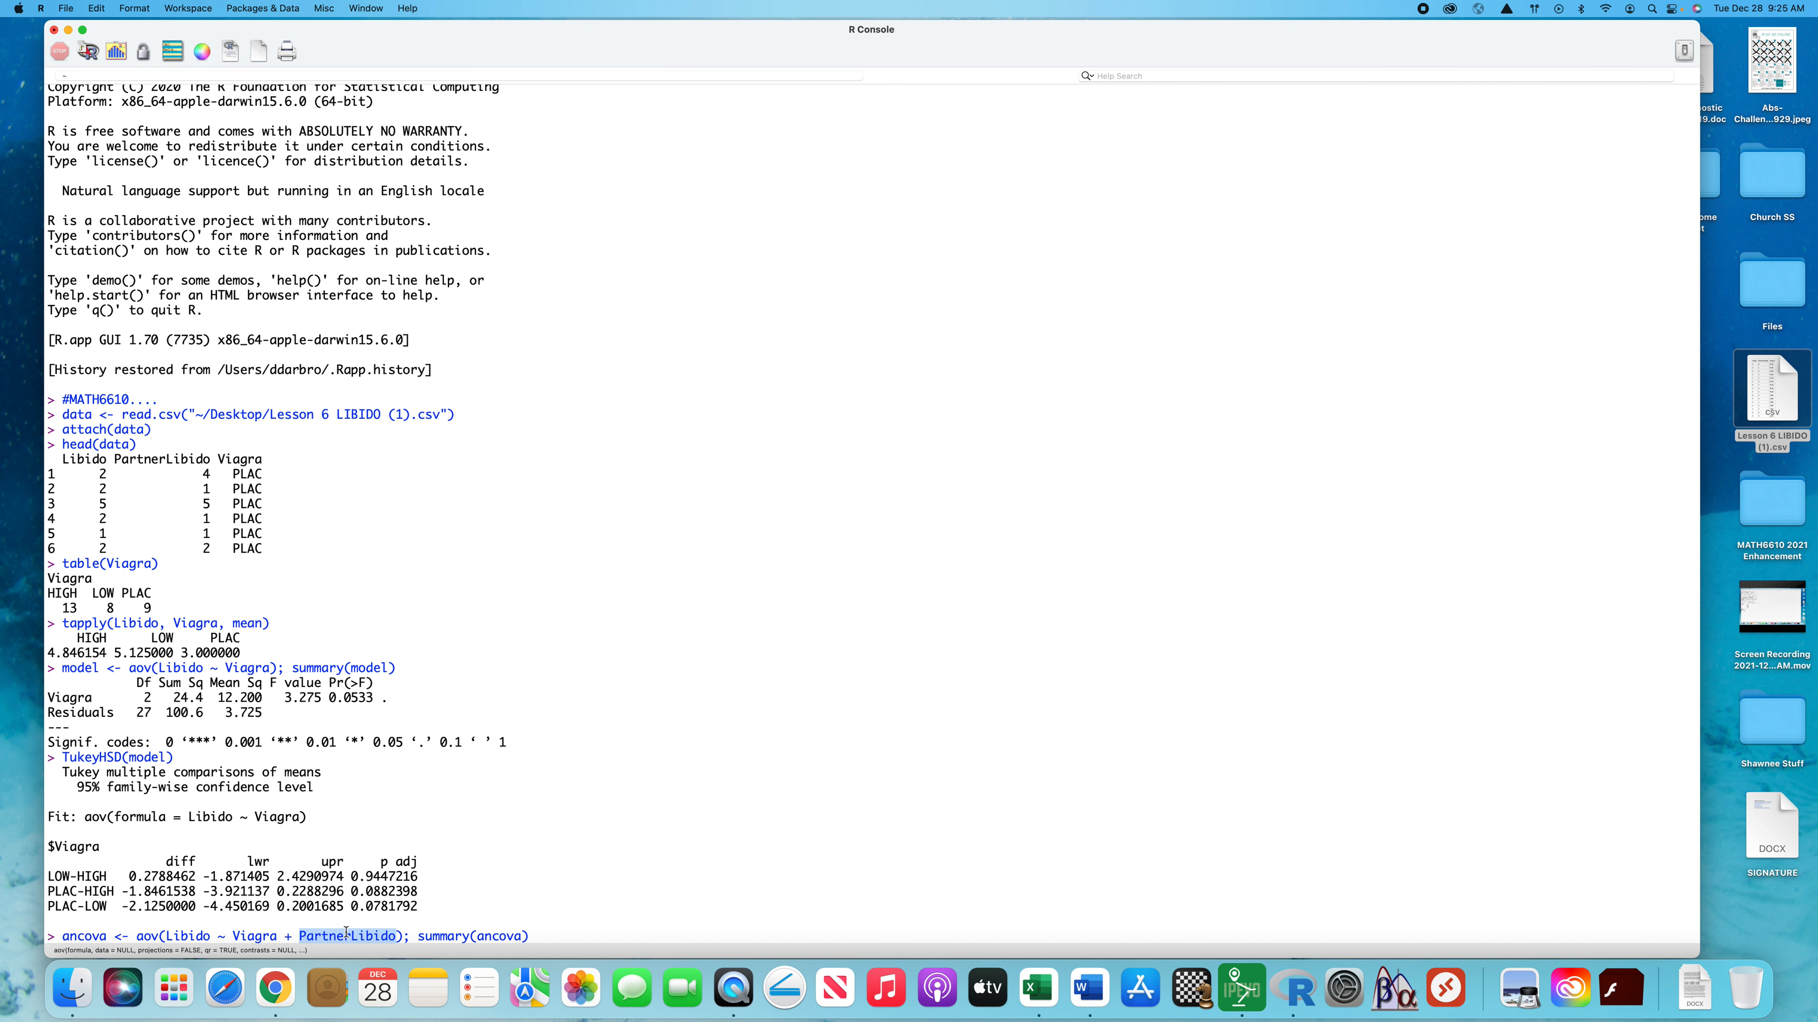
left_click(579, 935)
key("Return")
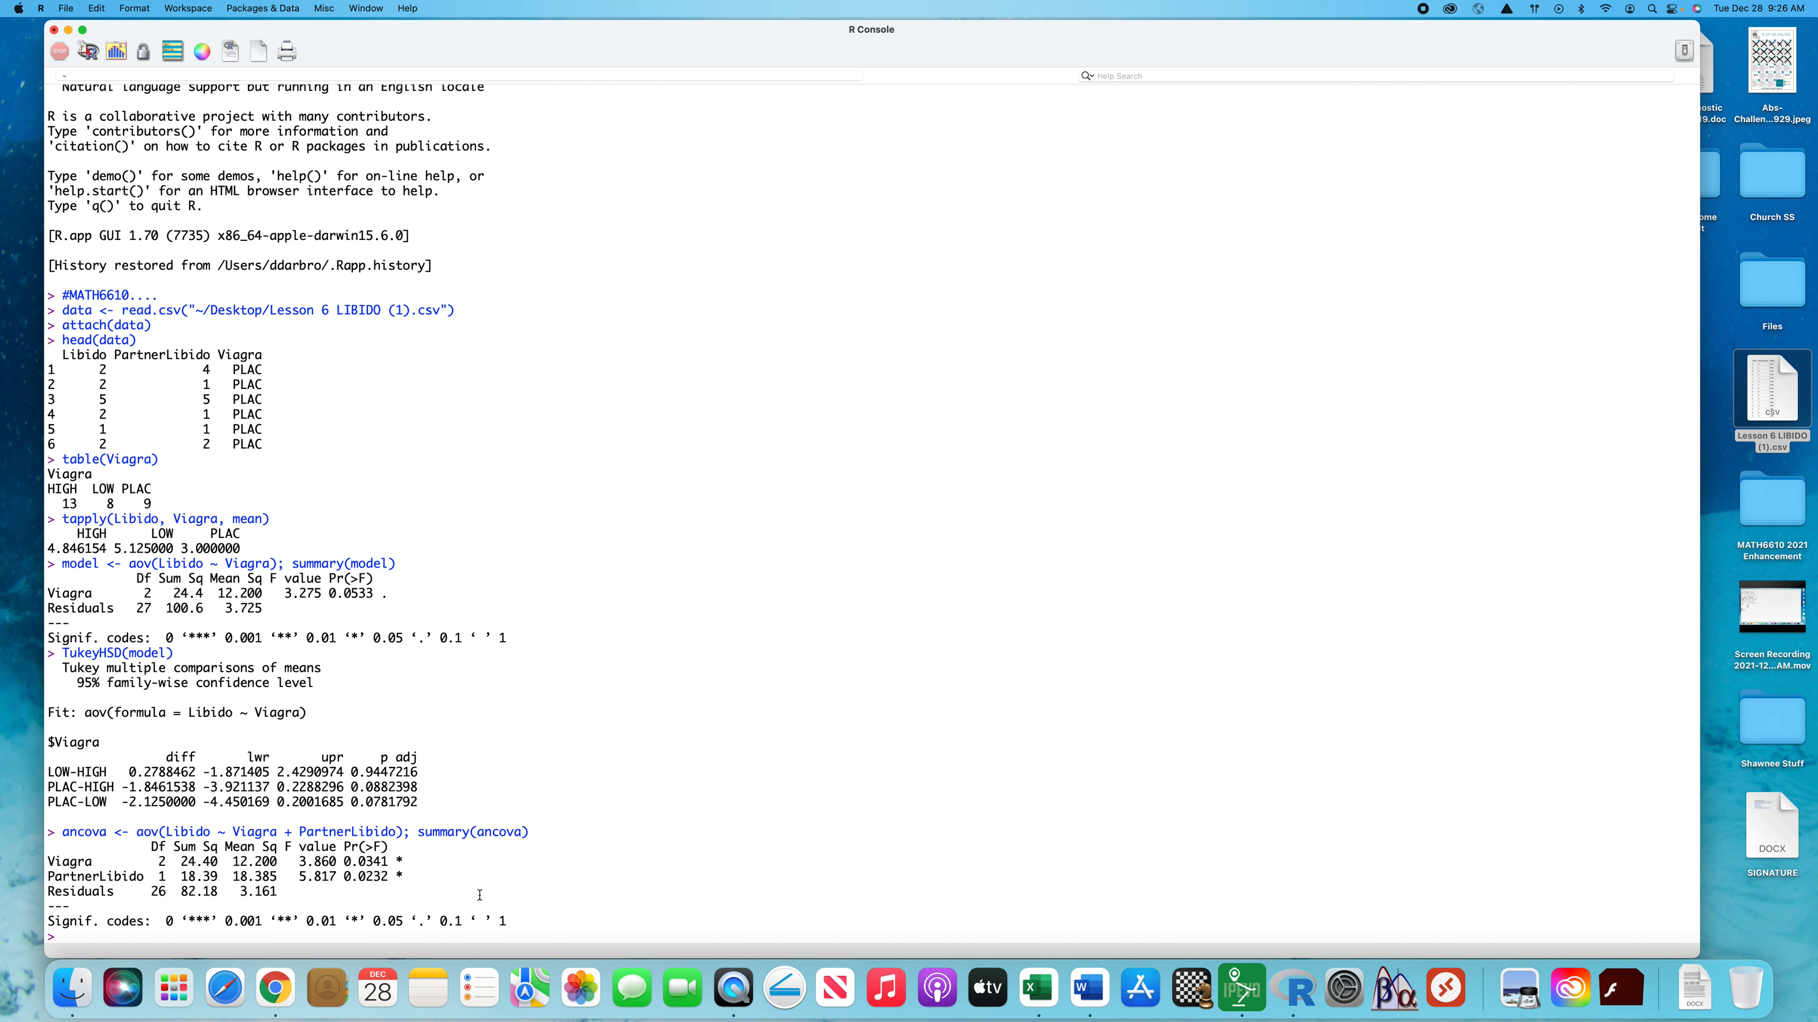
Review the PartnerLibido and Viagra rows of the ANCOVA summary and load the multcomp package with library(multcomp)
left_click_drag(415, 876, 41, 879)
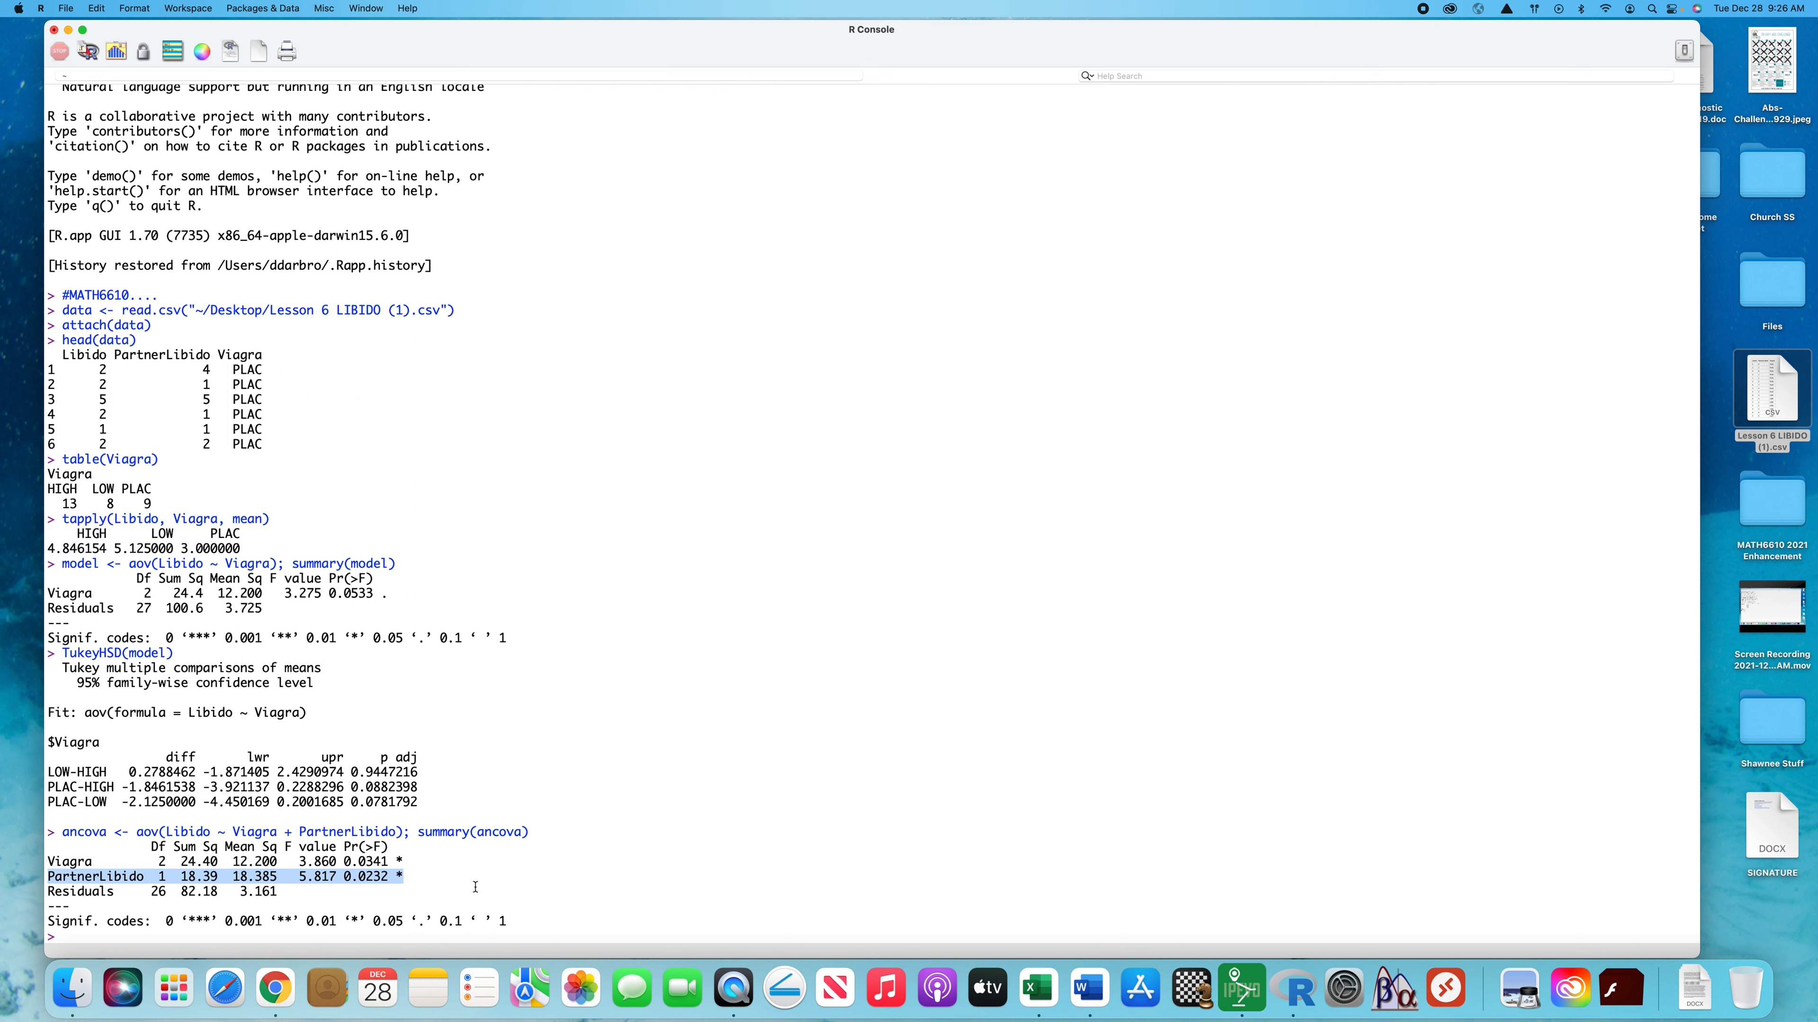
left_click_drag(404, 861, 36, 873)
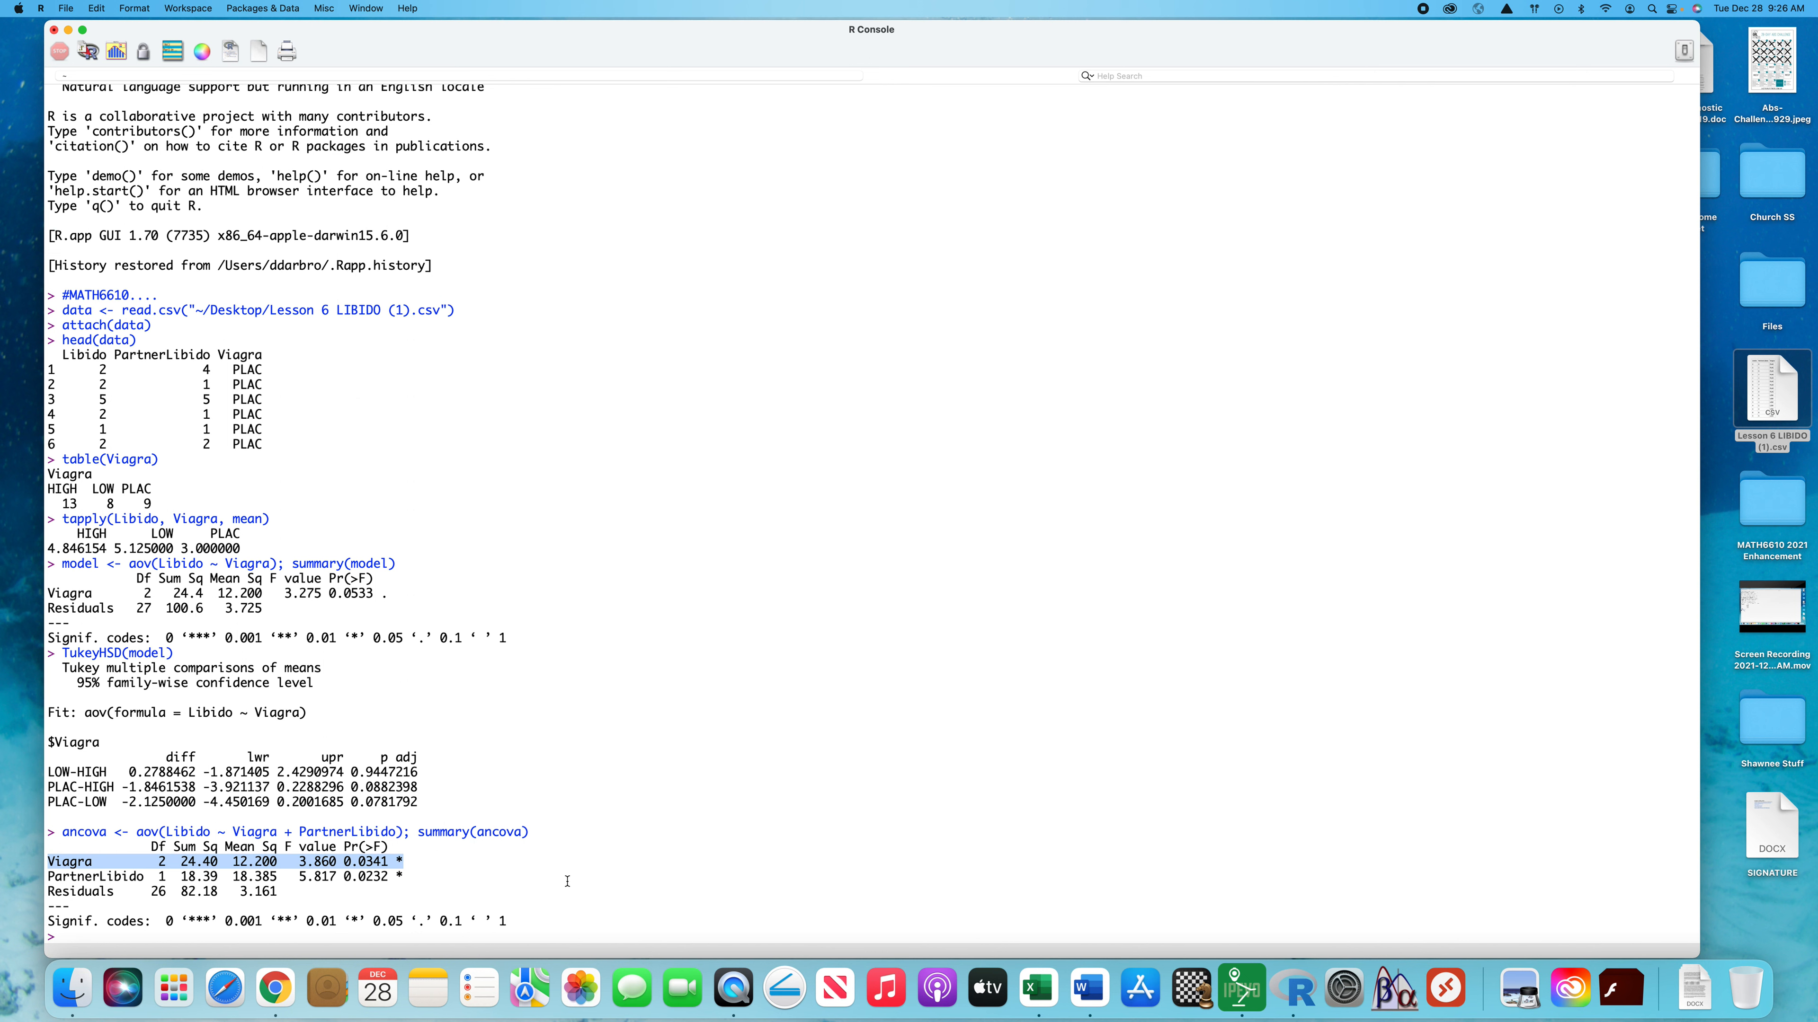
left_click(91, 941)
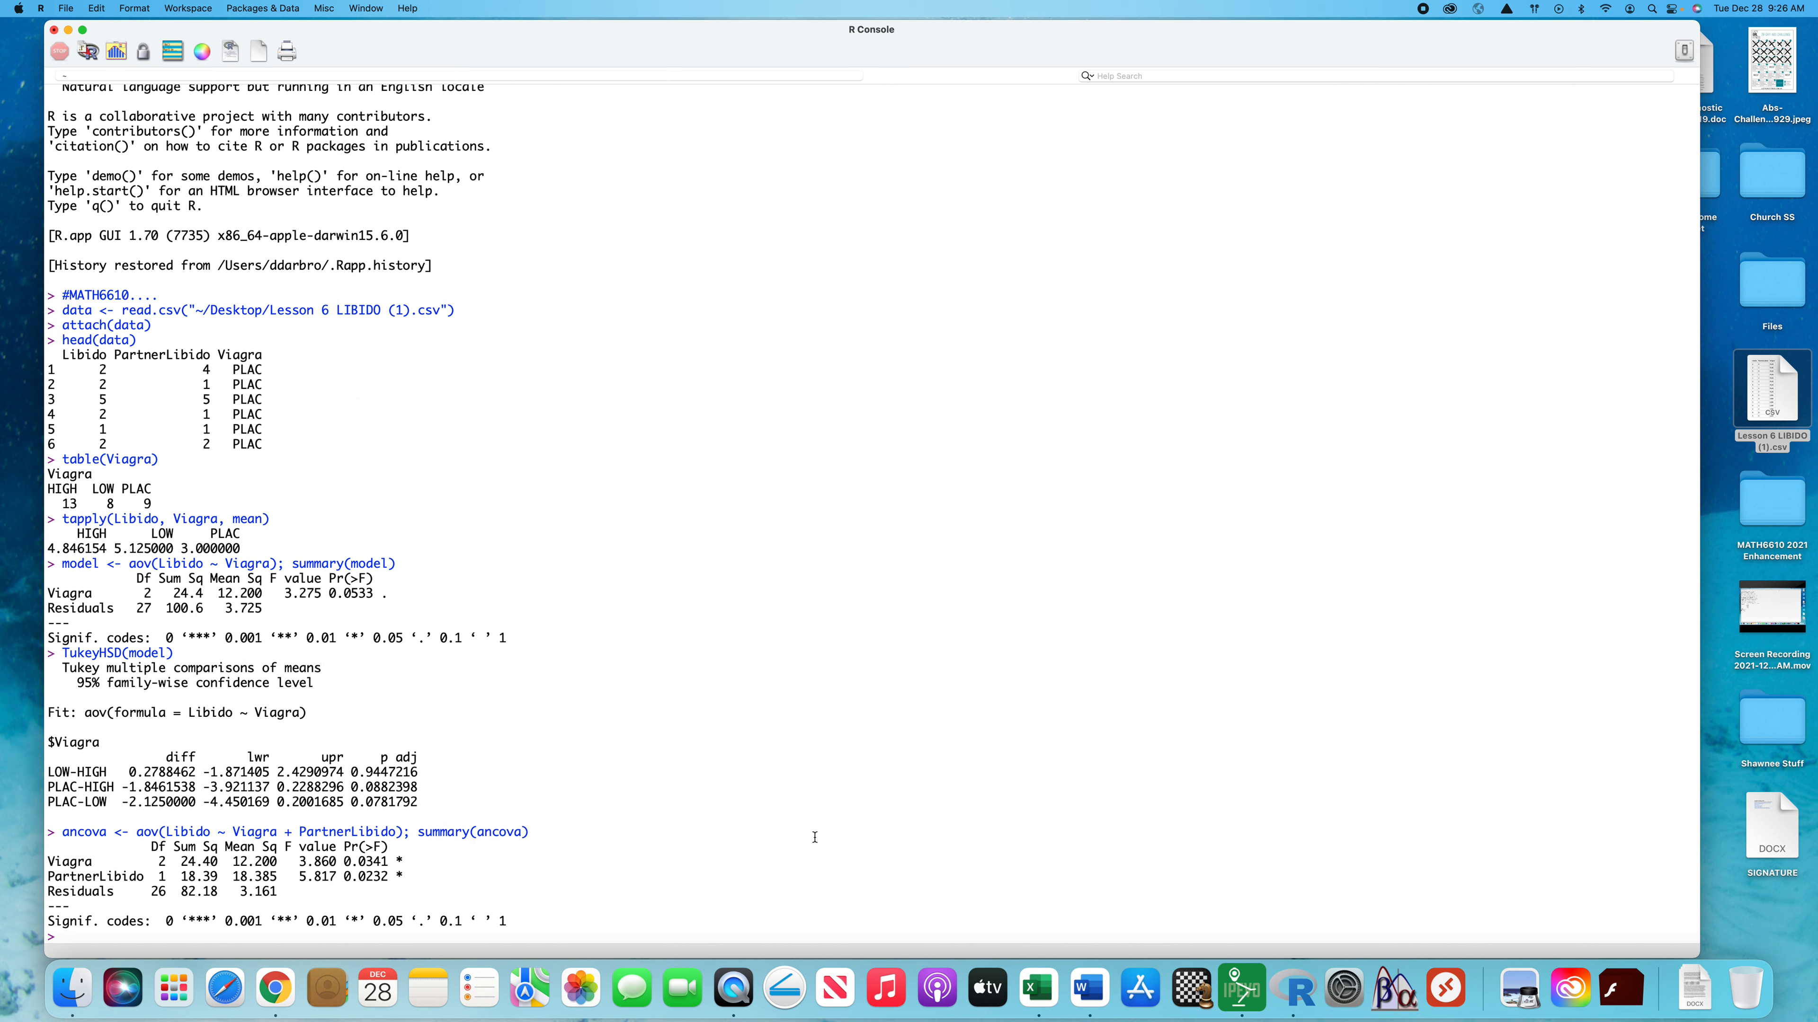
type("librar")
type("y(mul")
type("t")
type("ic")
key("BackSpace")
key("BackSpace")
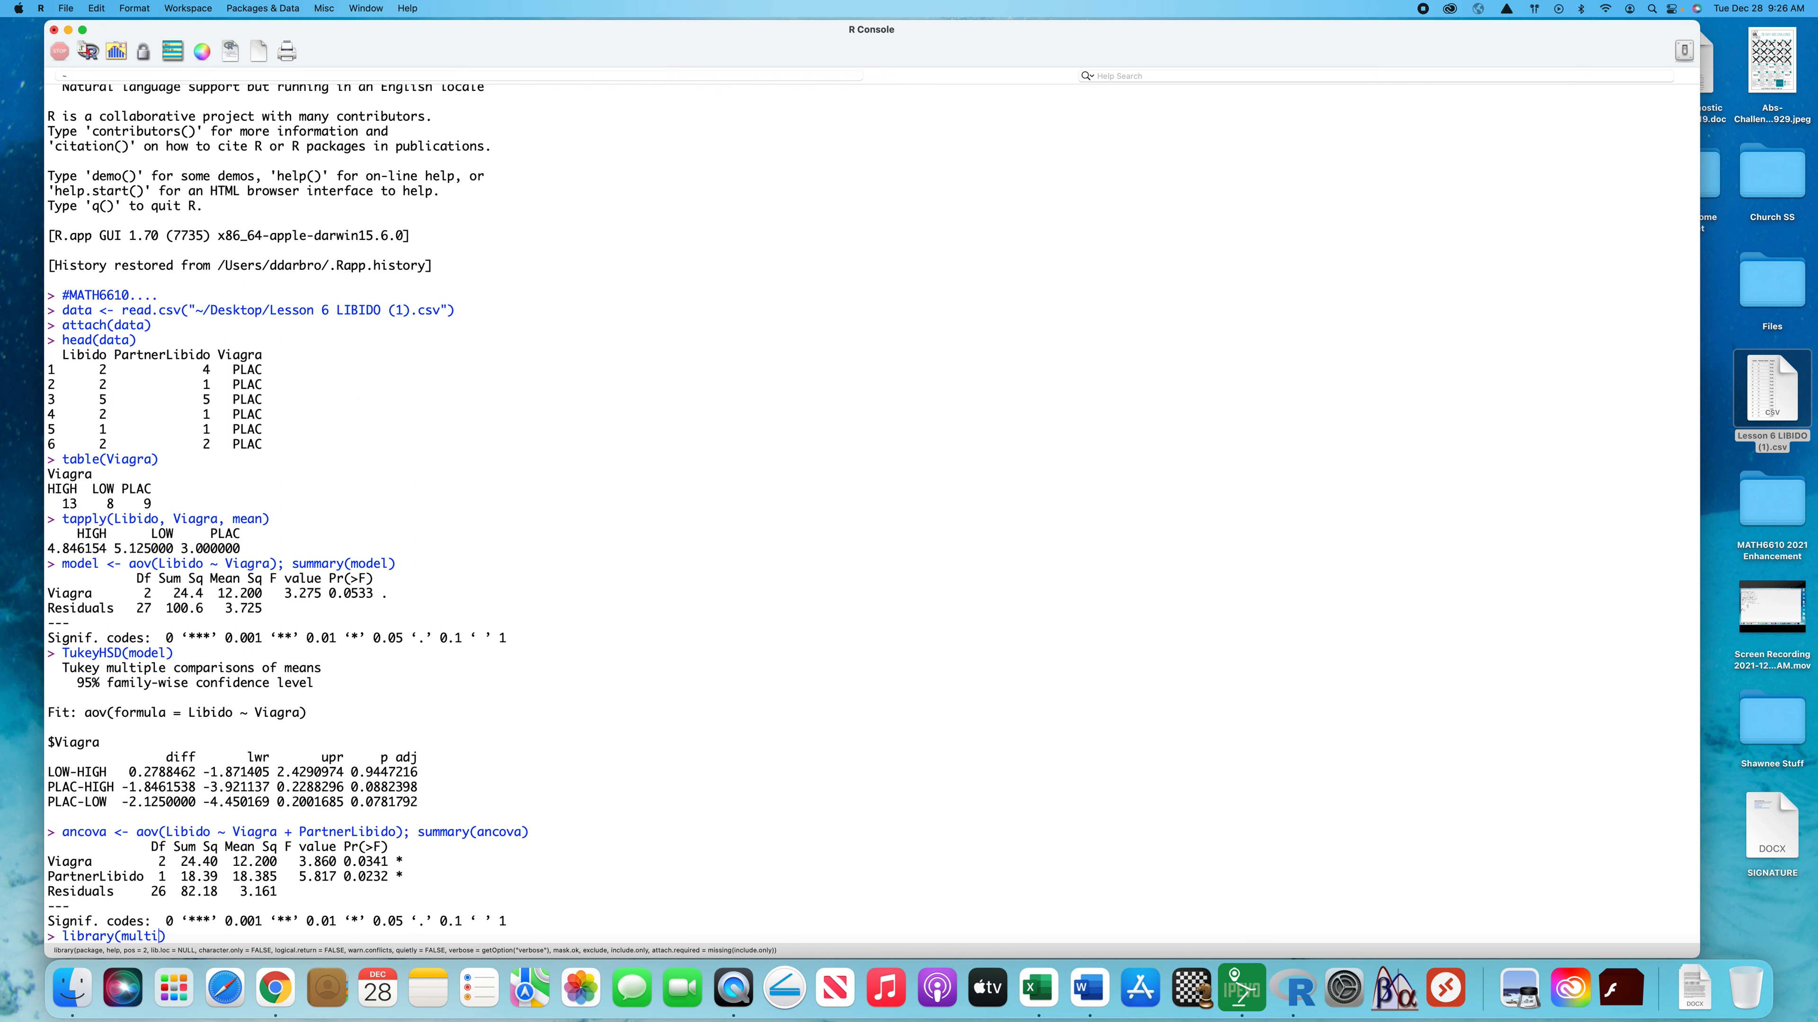
type("comp")
key("Return")
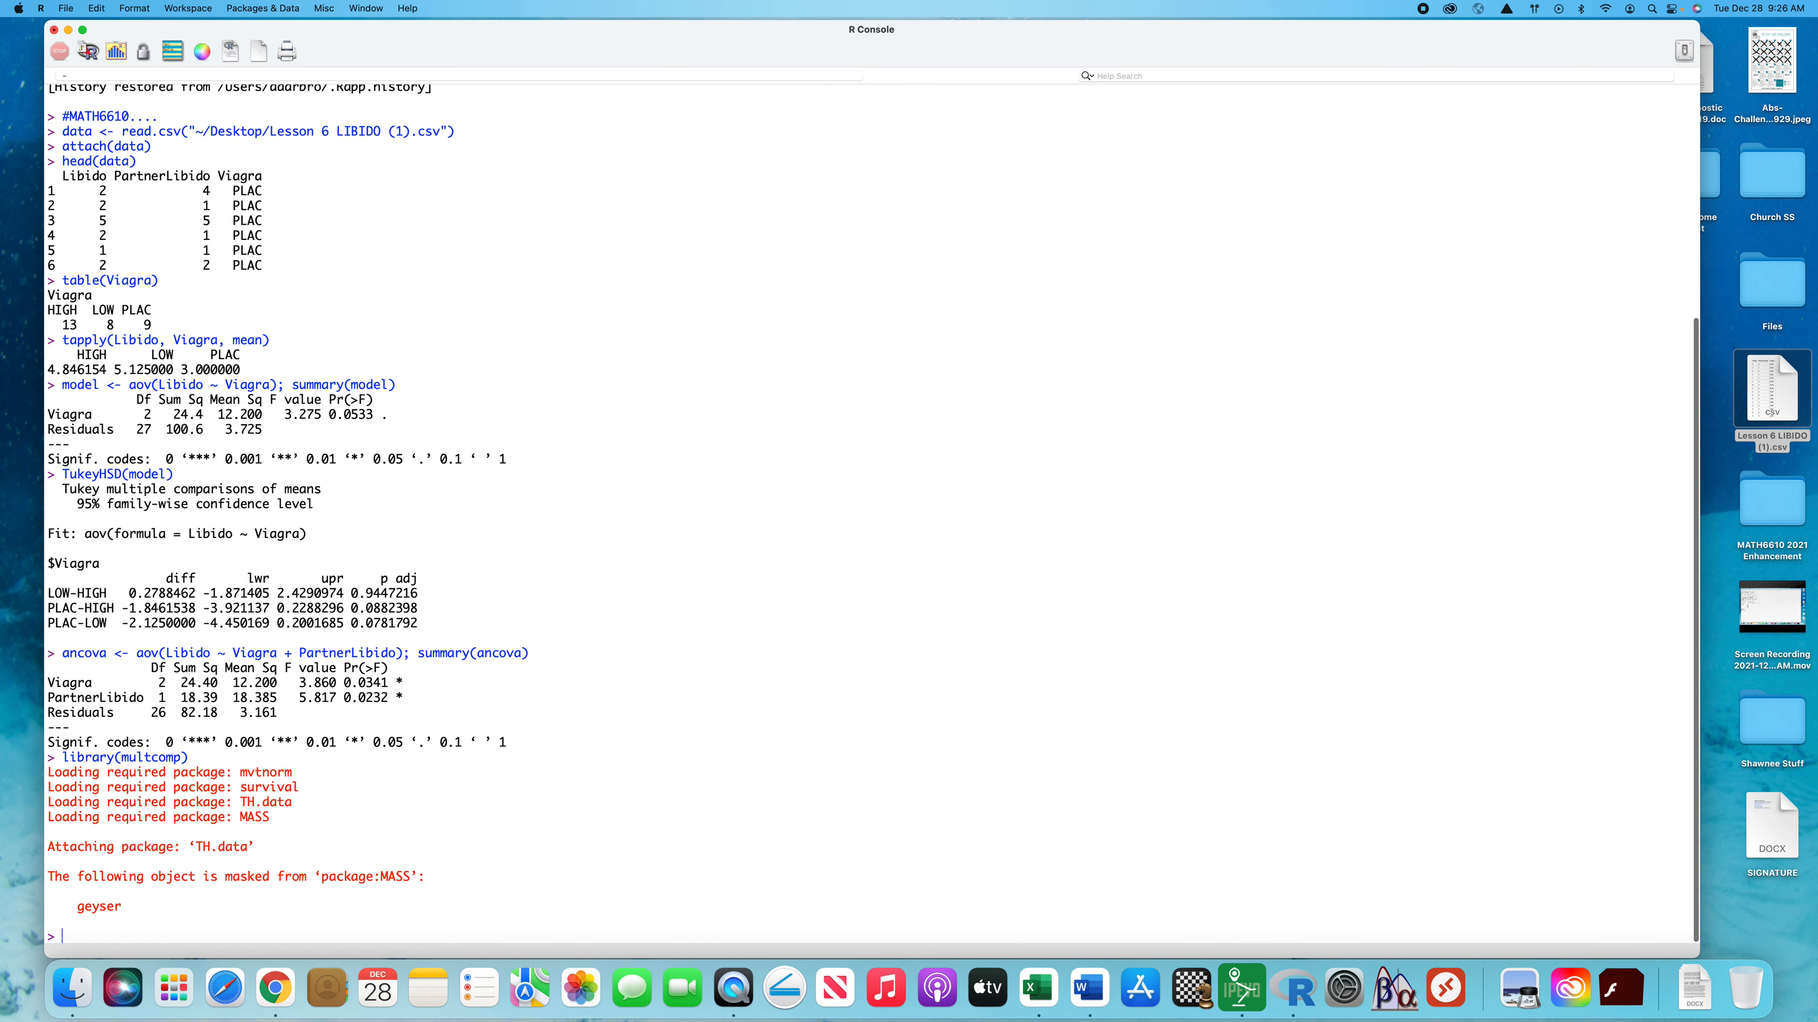
Create Tukey contrasts for the ANCOVA by running posthocs <- glht(ancova, linfct = mcp(Viagra = "Tukey"))
type("posthocs")
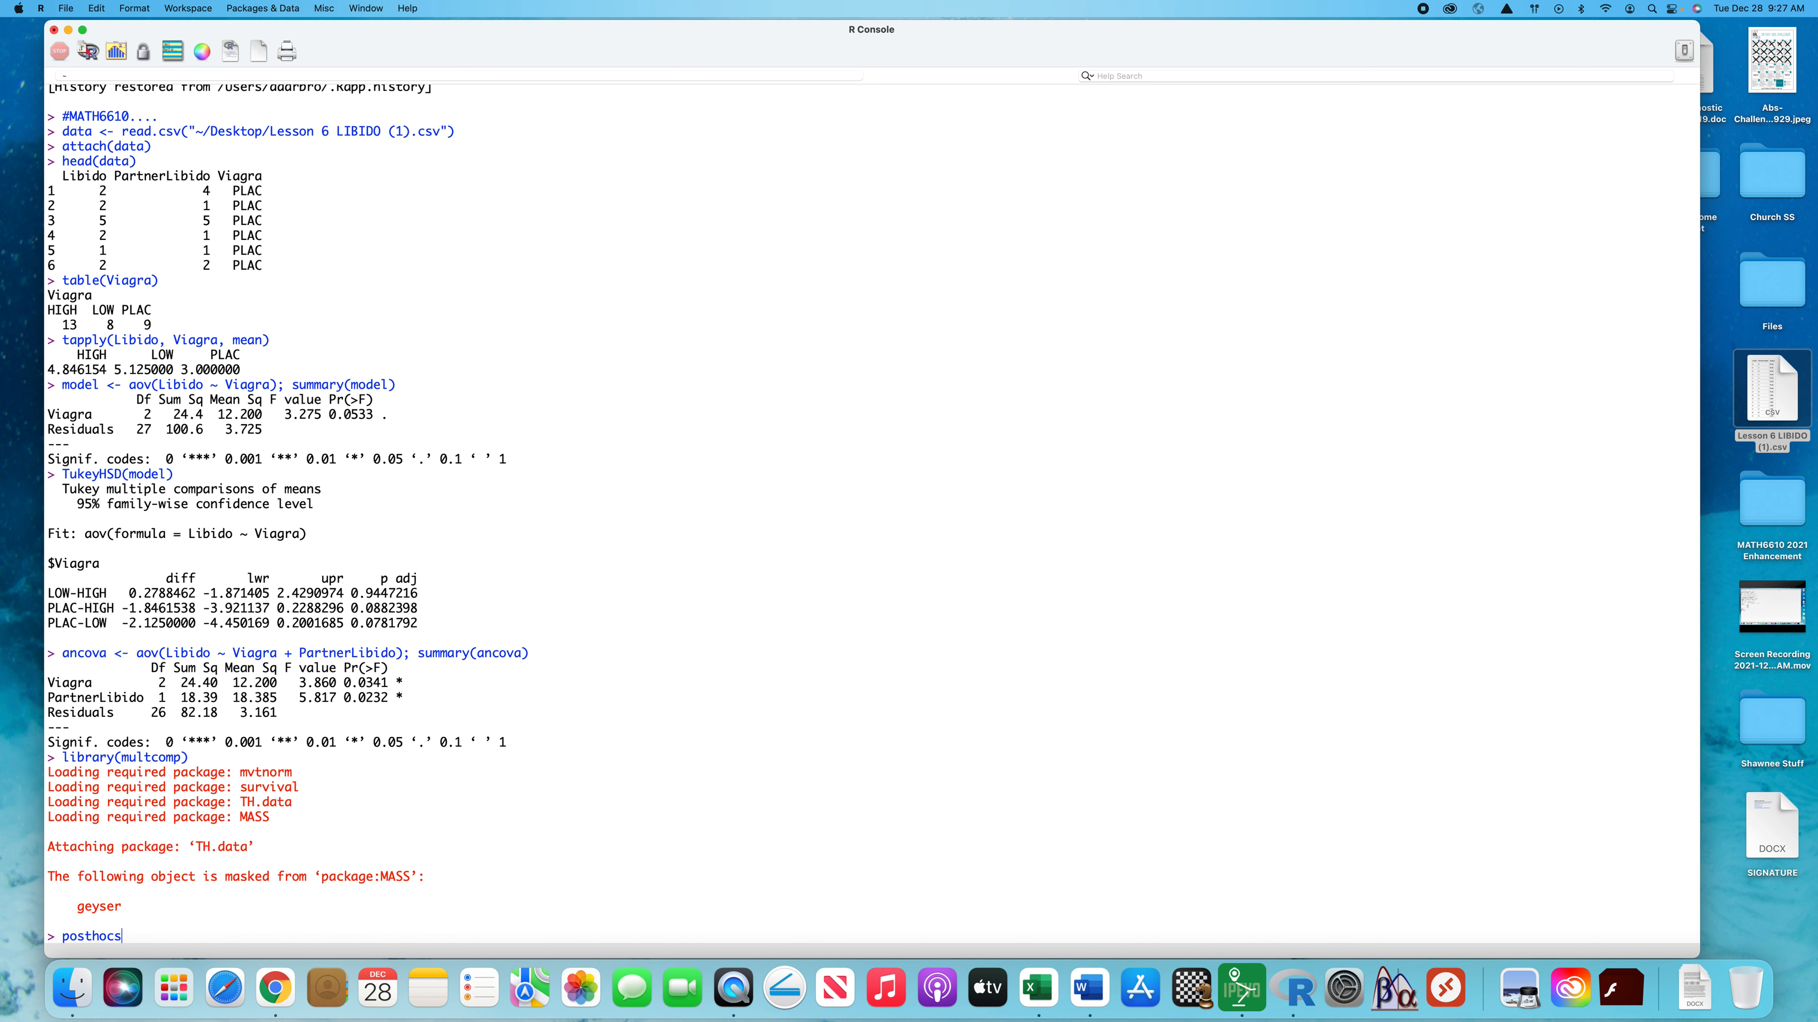
type(" <-")
type(" glht")
type("(")
type("ancova")
type(", ")
type("linf")
type("ct")
type(" = mcp")
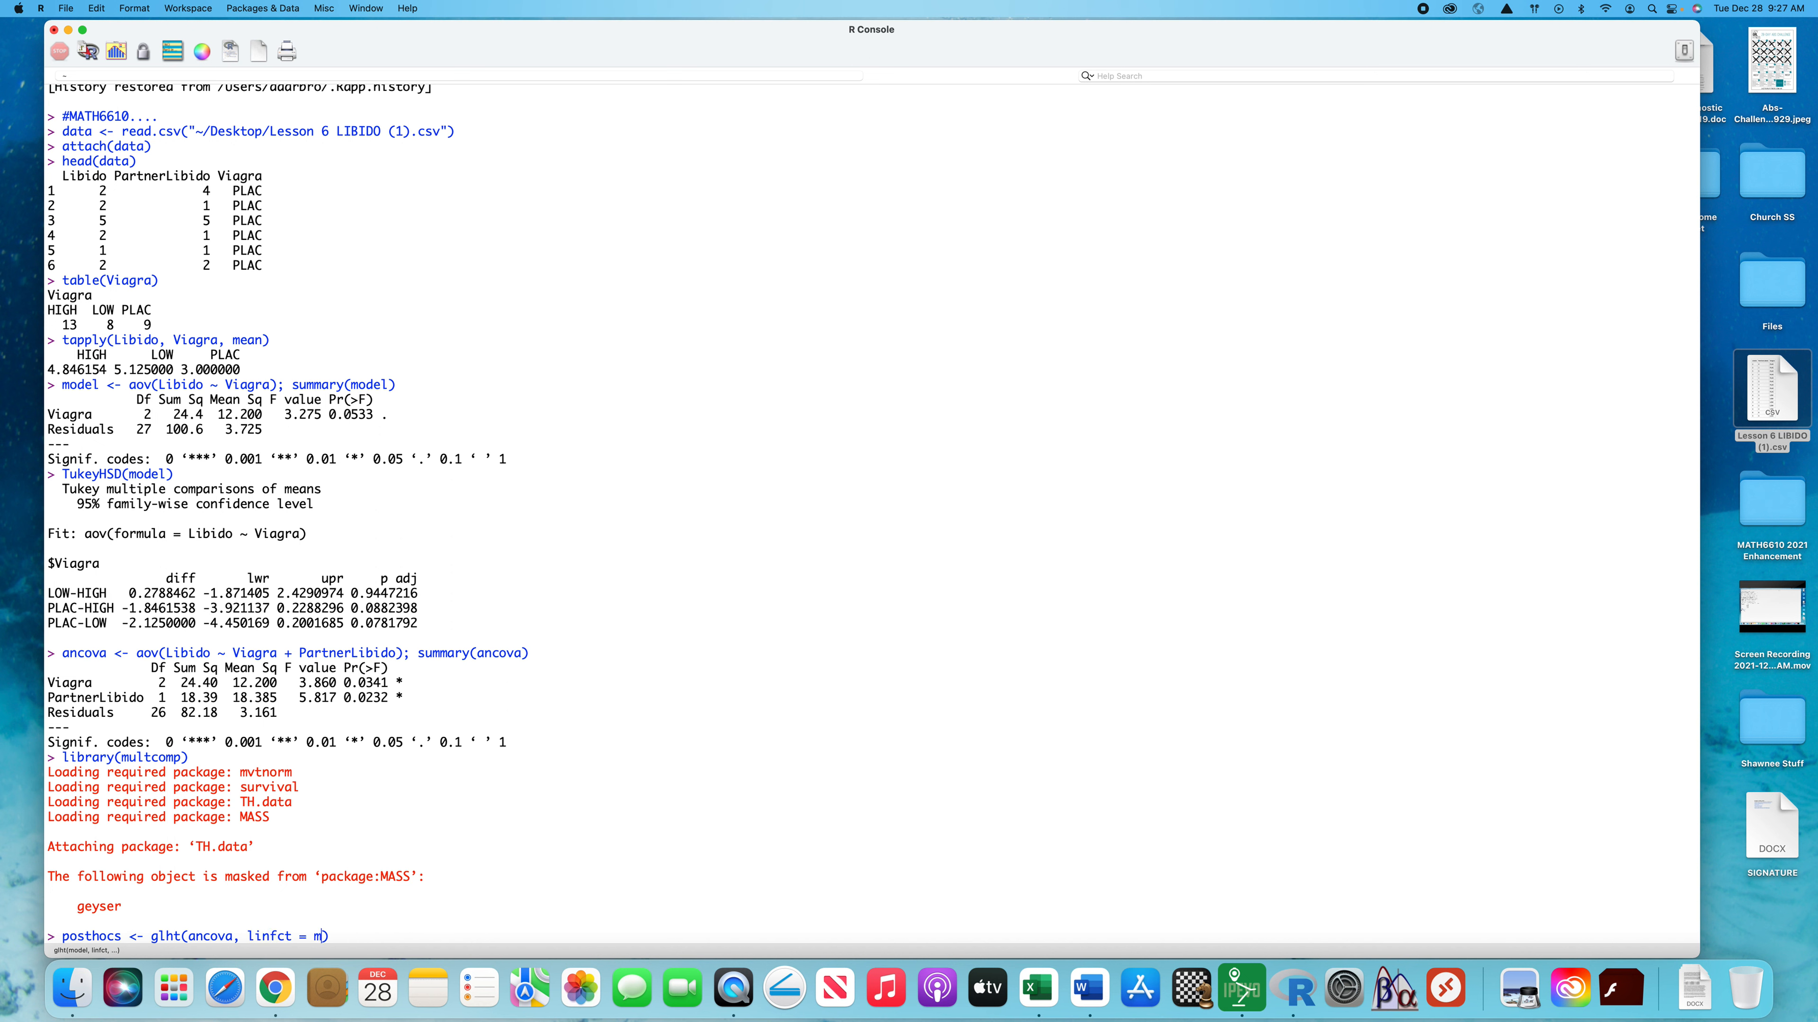
type("(Viagra = \"Tukey")
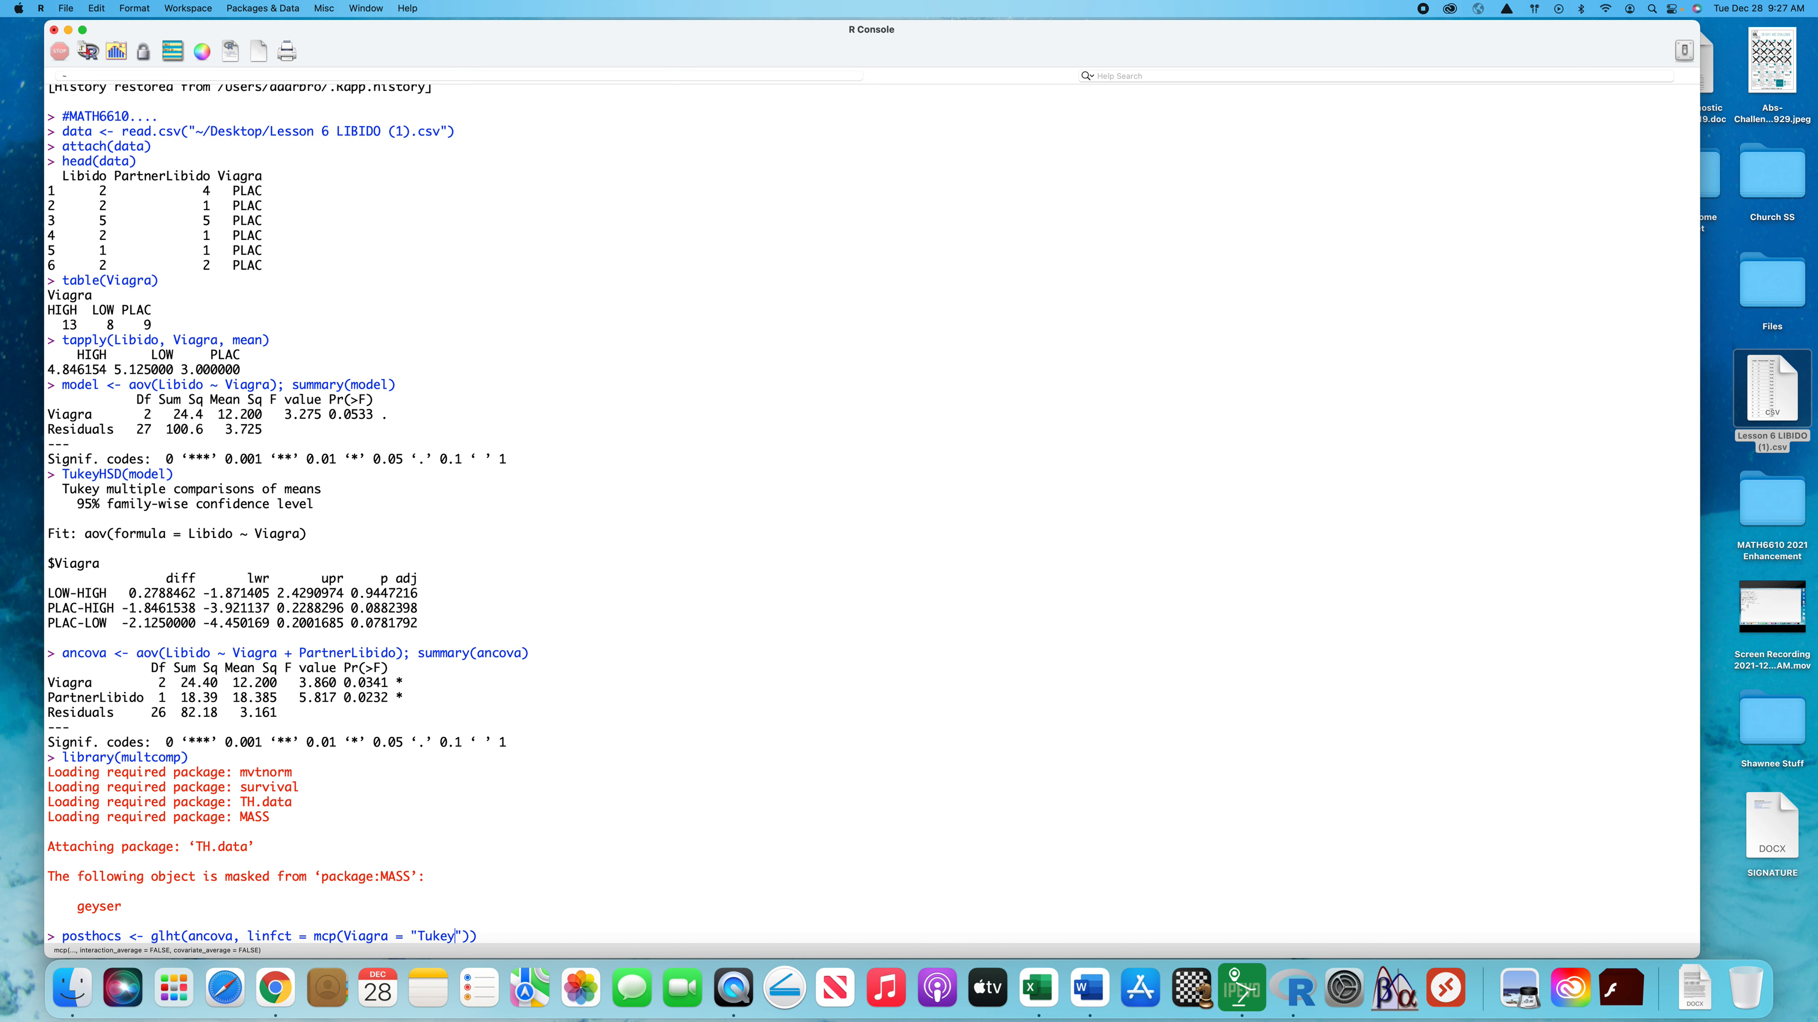
key("Return")
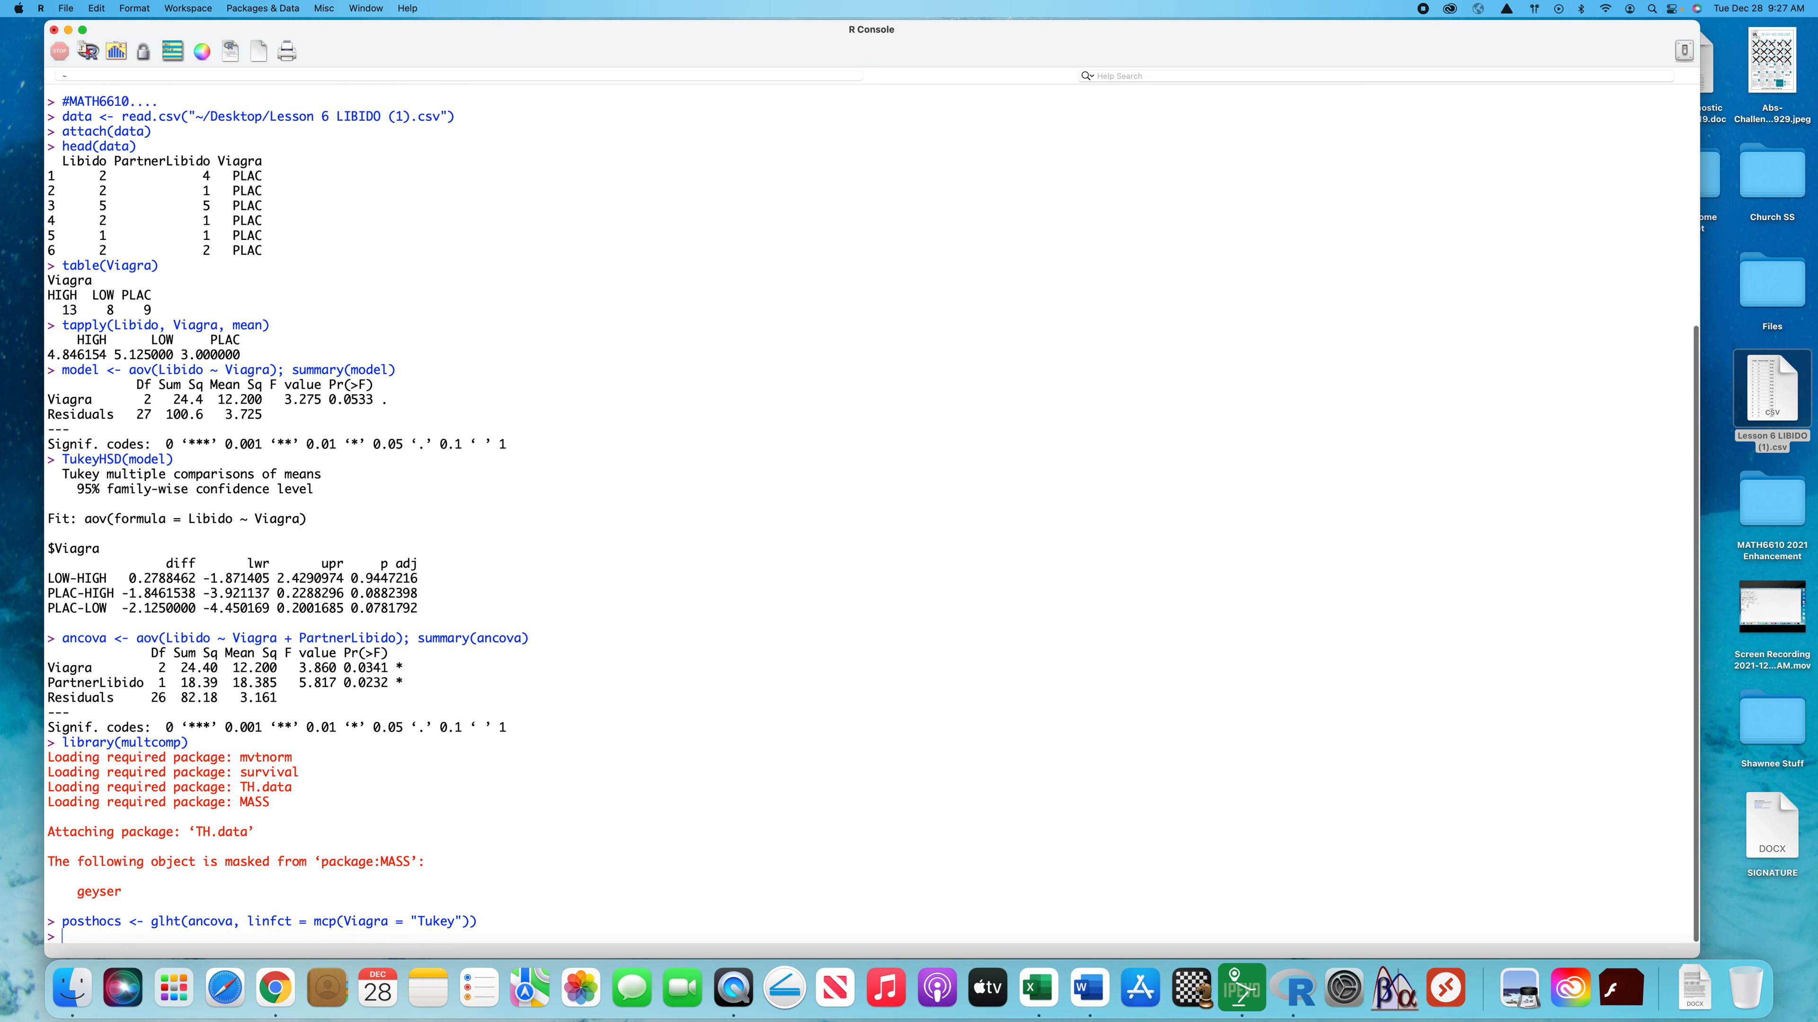
Output summary(posthocs) and review the PLAC - LOW and PLAC - HIGH comparison rows
type("summary")
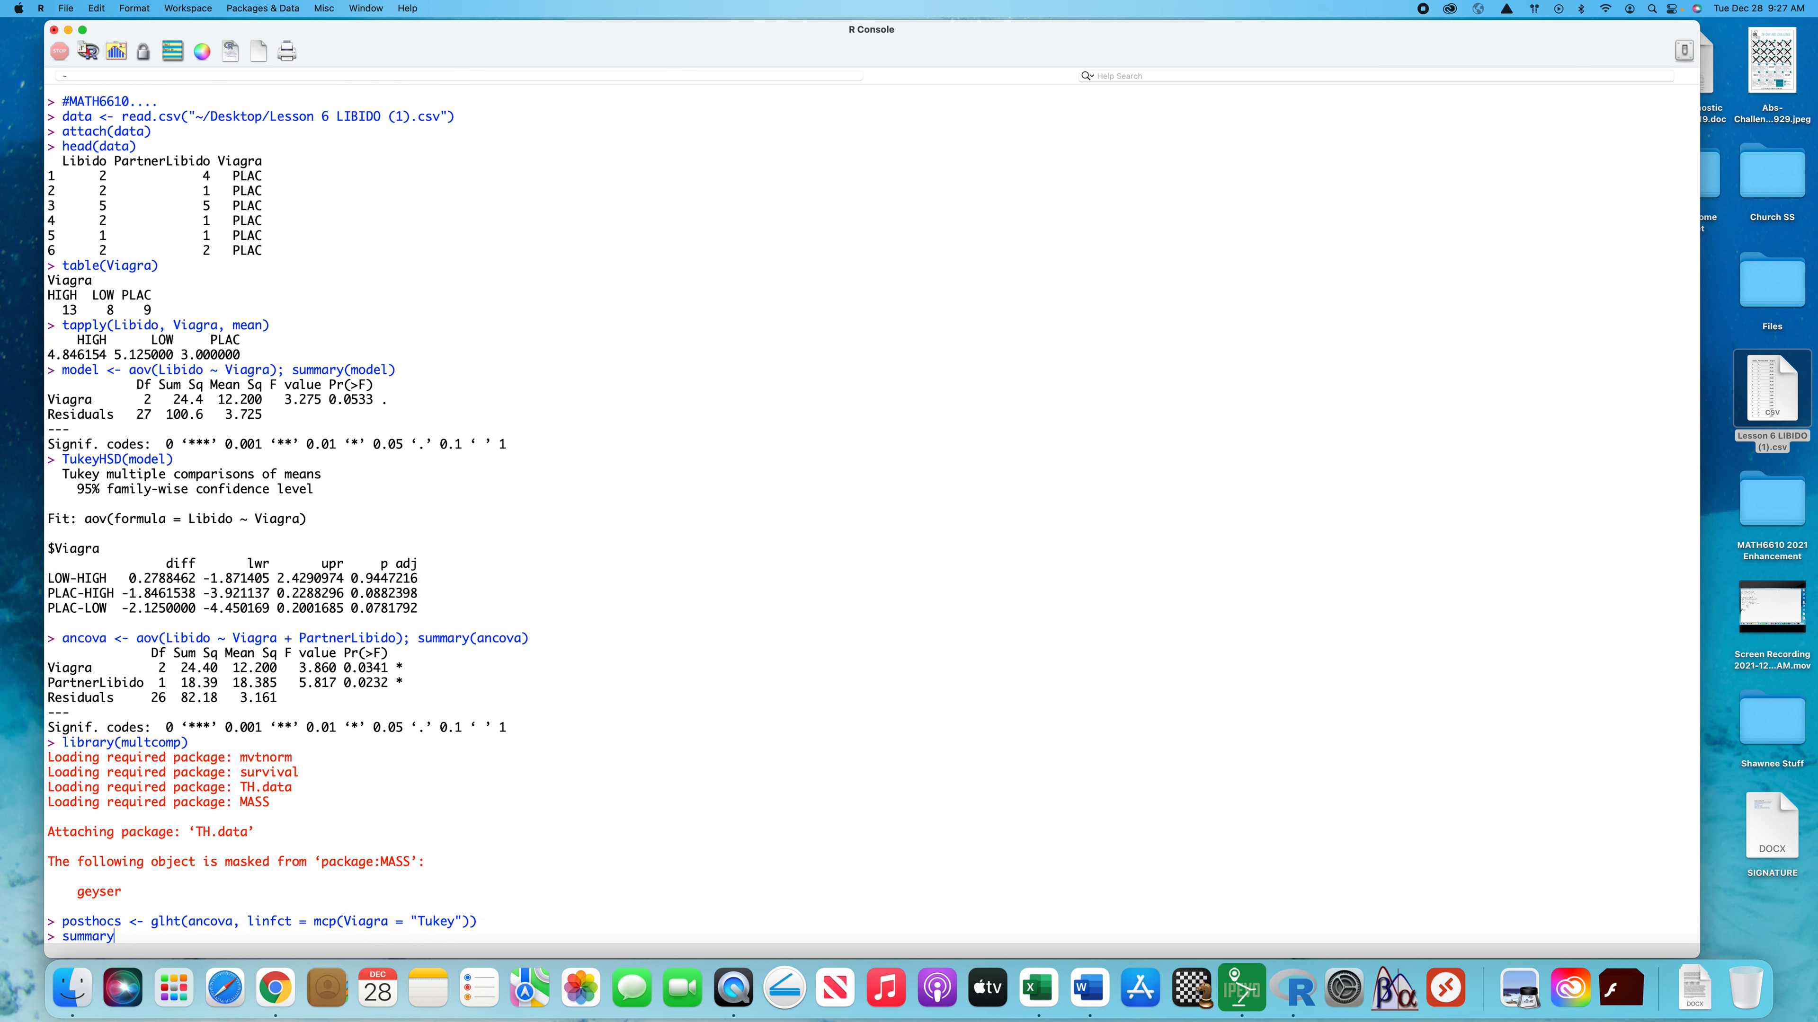
type("(posthocs")
key("Return")
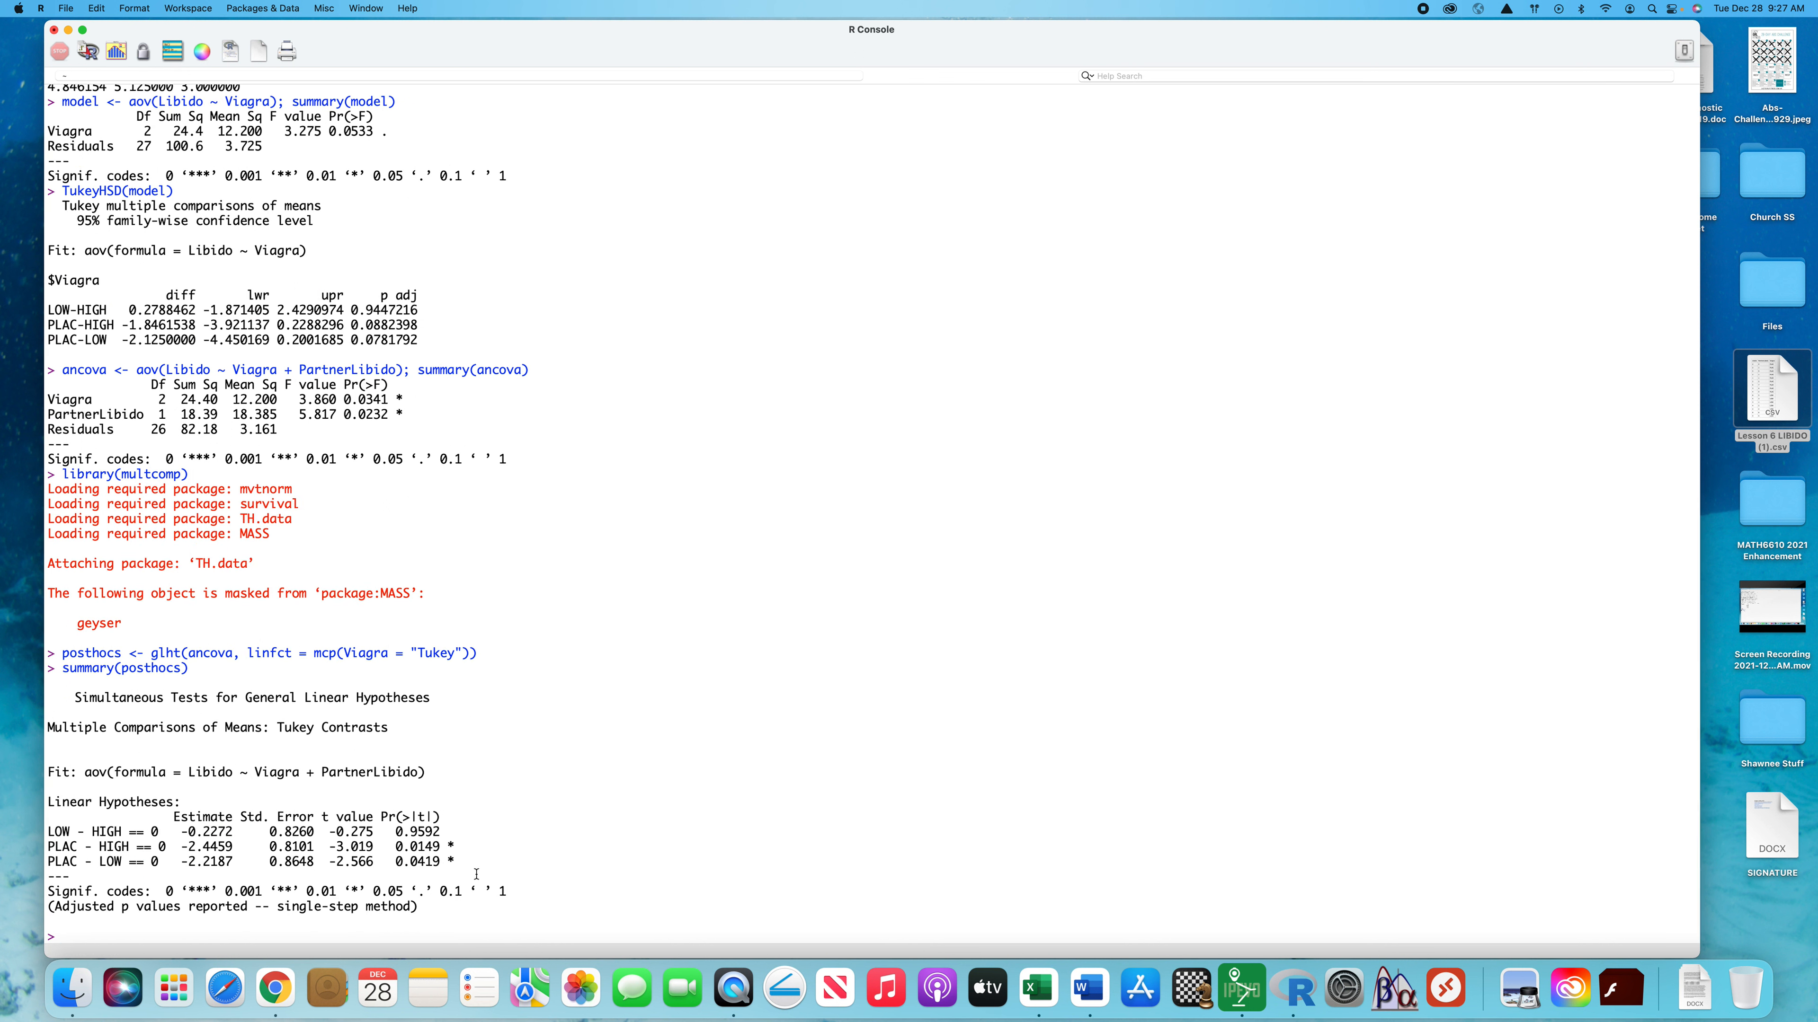
left_click_drag(464, 862, 40, 861)
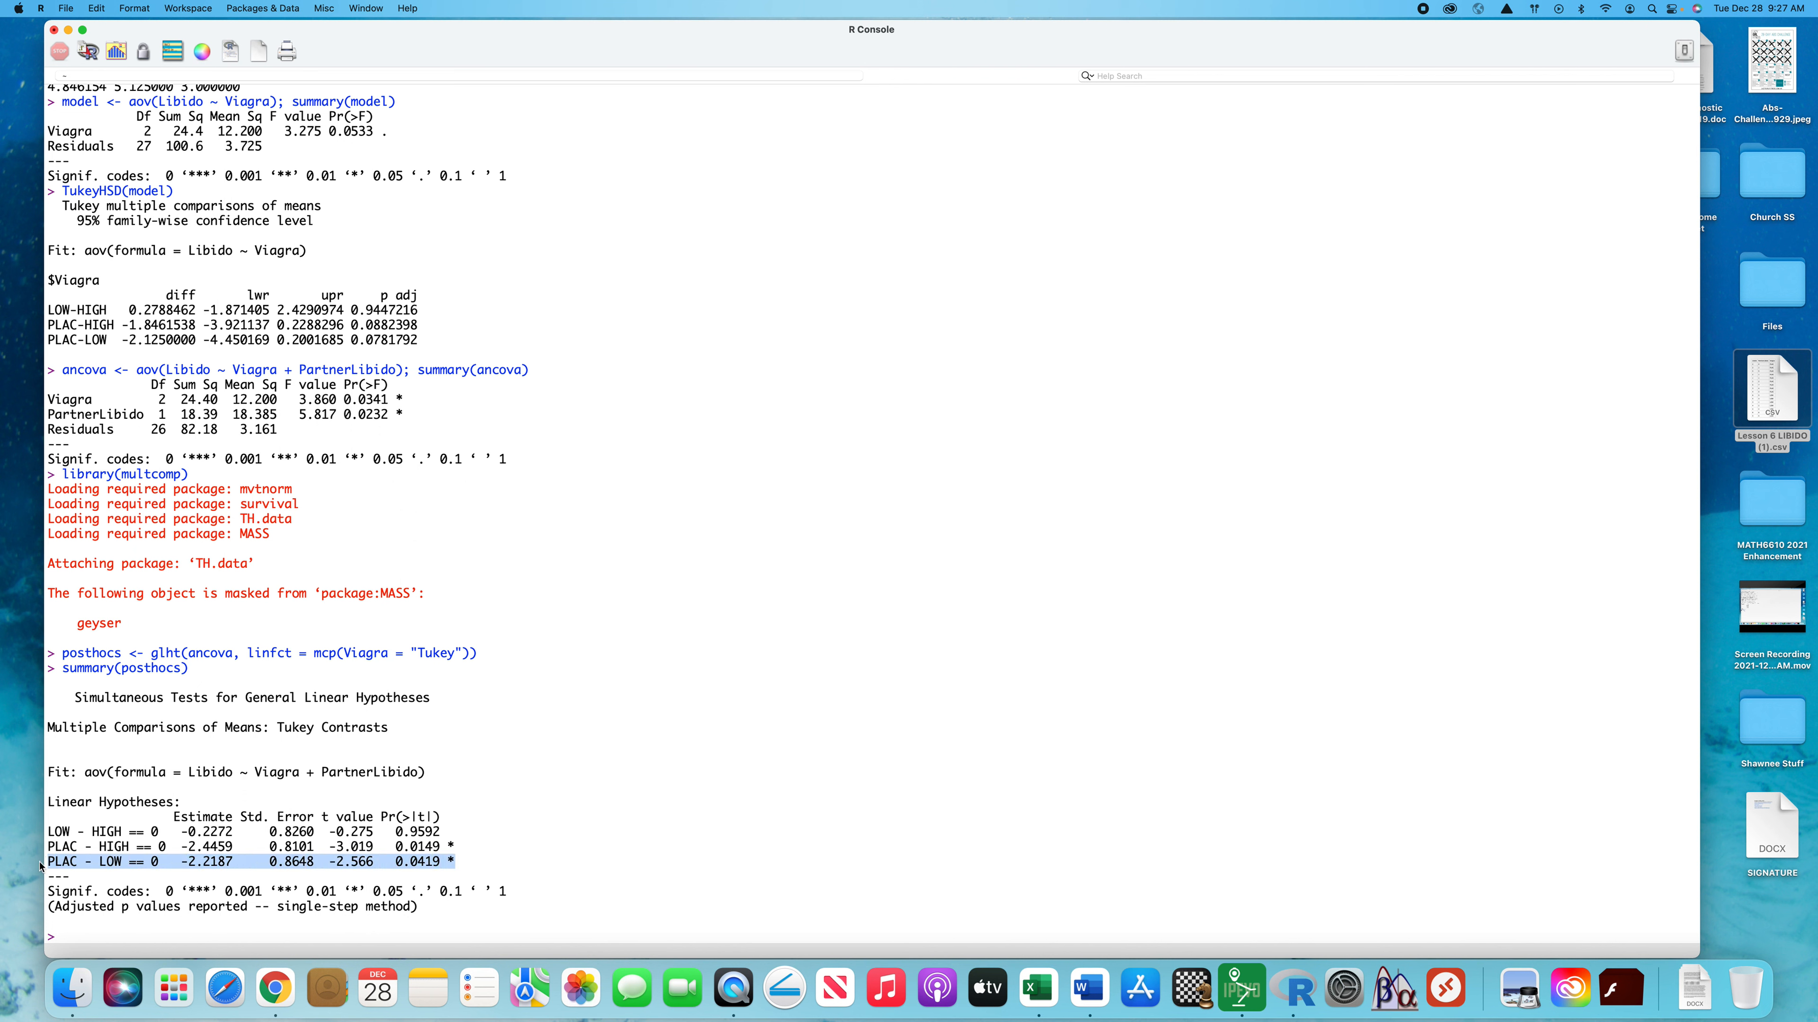
left_click_drag(464, 846, 45, 845)
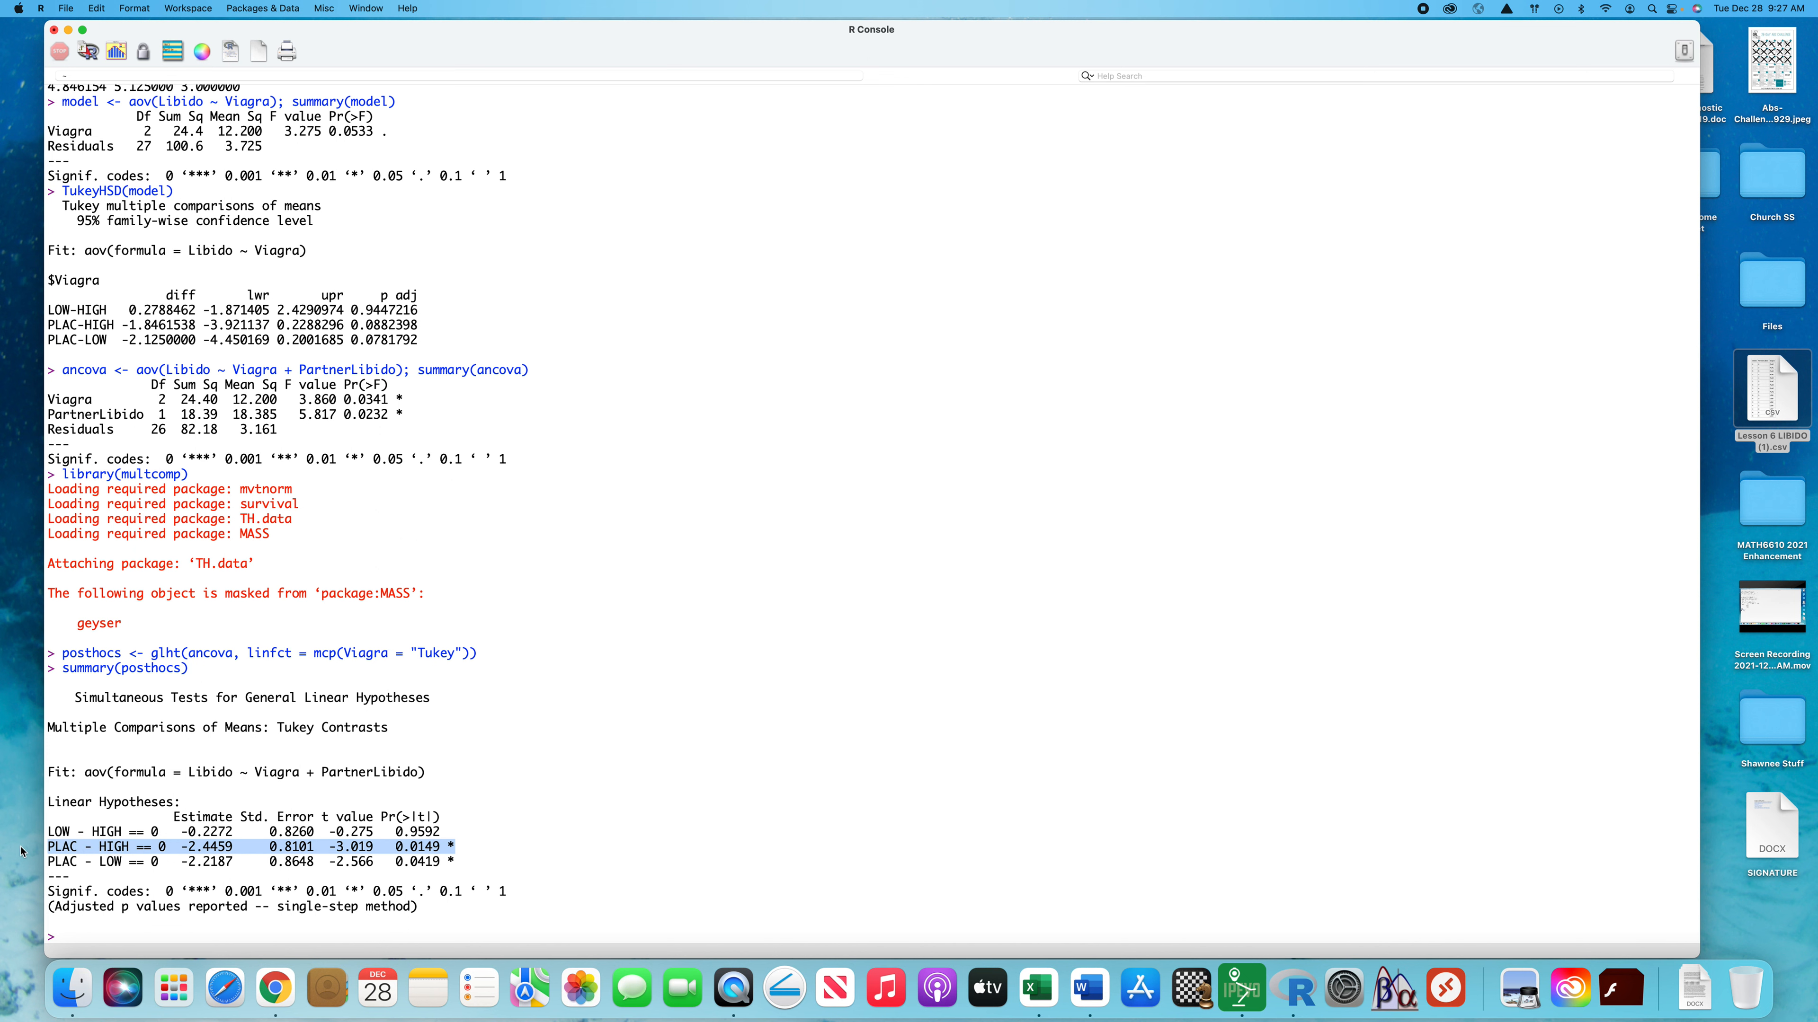
left_click(549, 862)
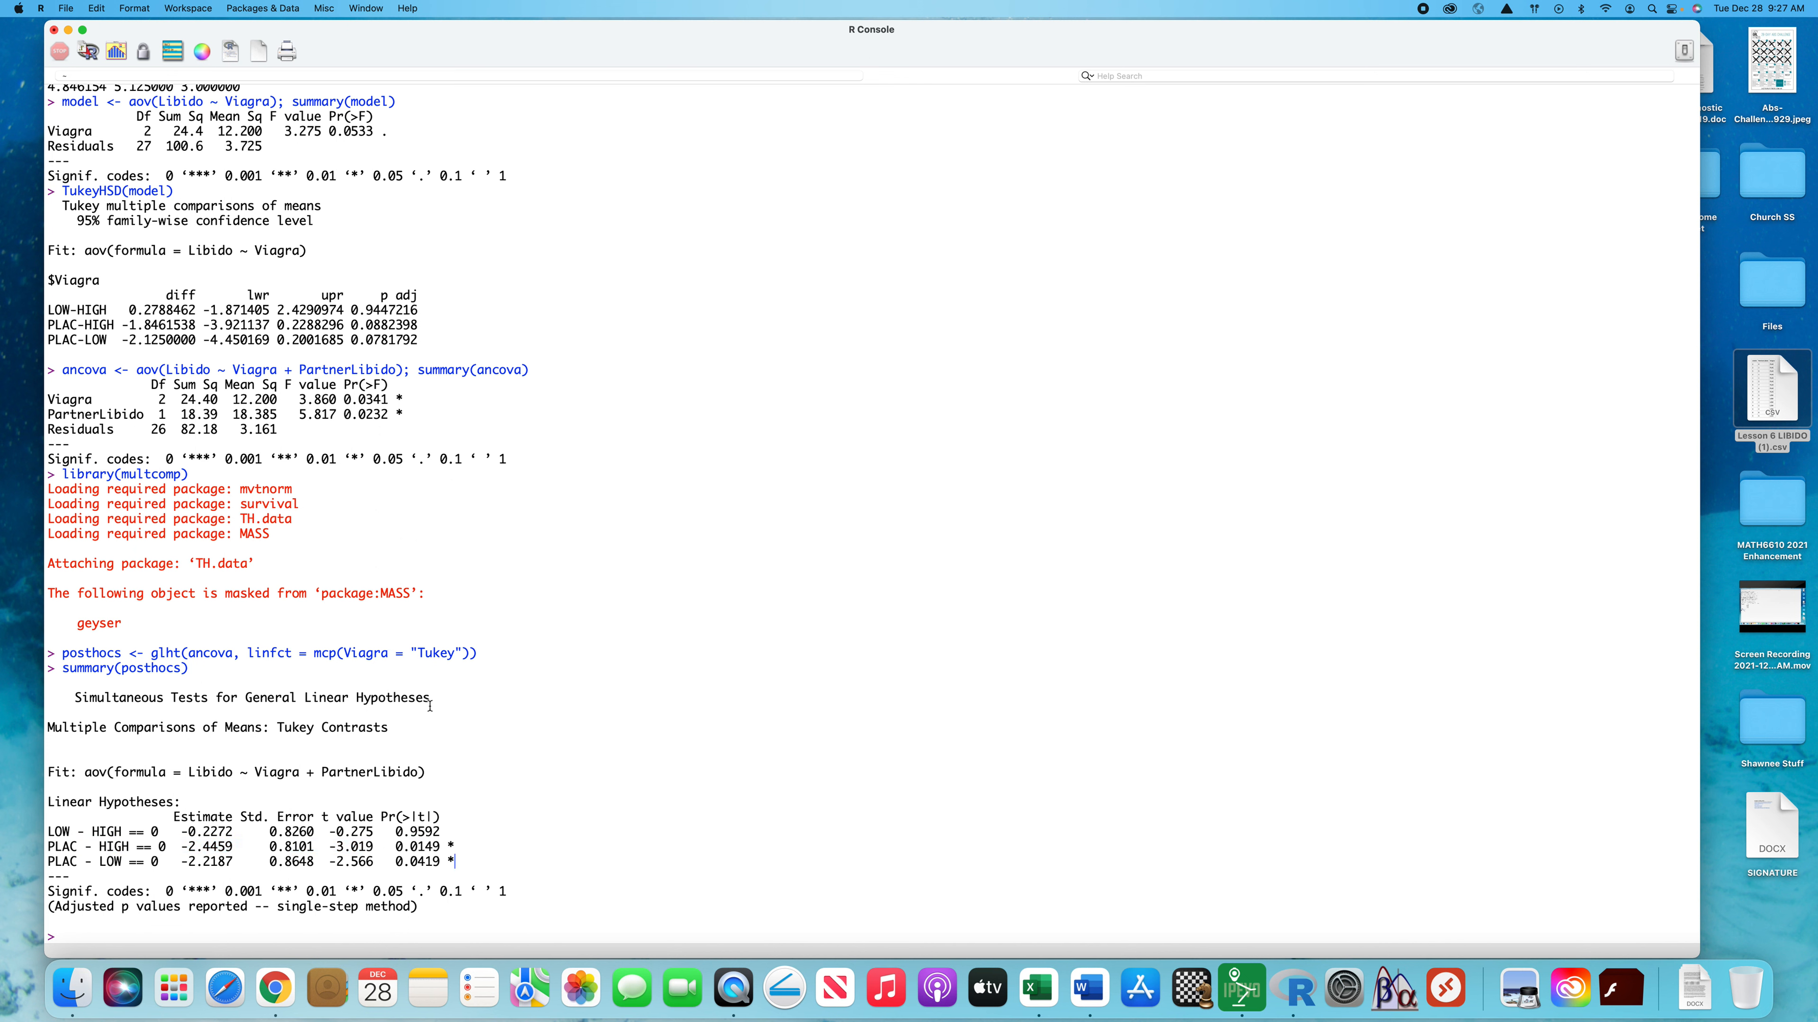
scroll(430, 706, "up", 5)
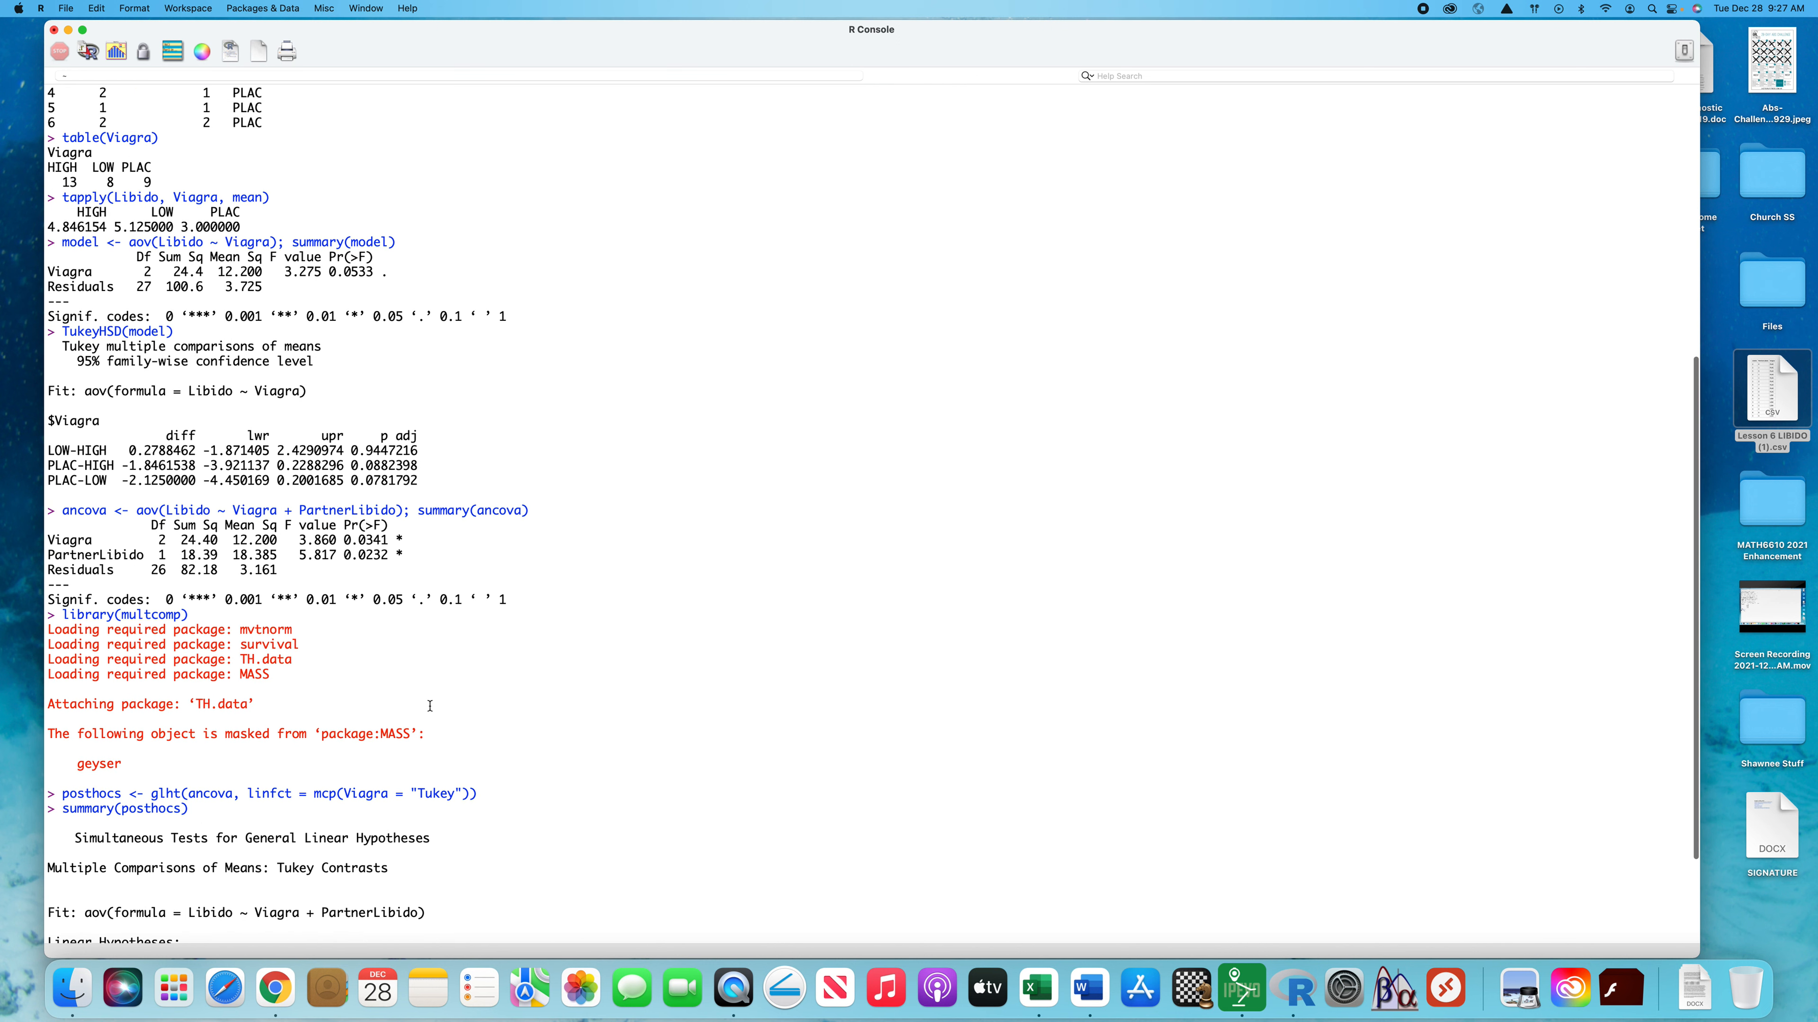
scroll(430, 706, "down", 5)
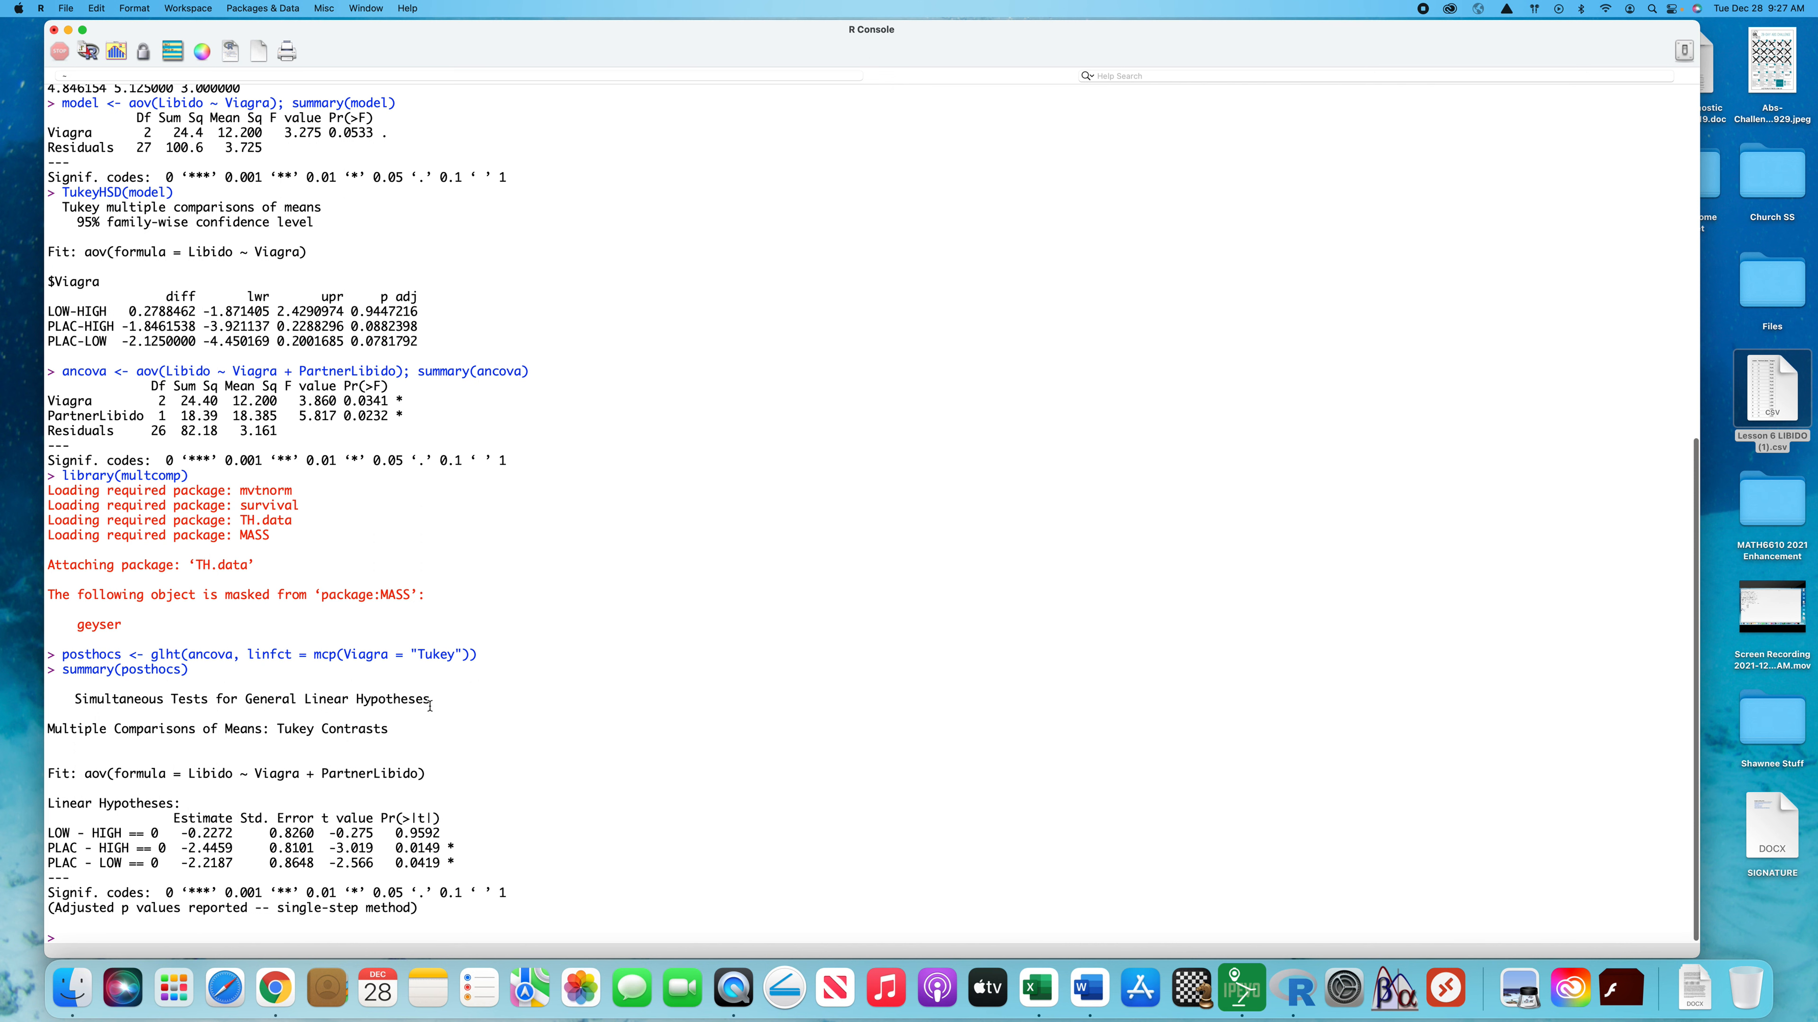
Compare the LOW group's mean Libido from tapply with the PLAC - LOW and PLAC - HIGH rows of the Tukey contrasts
scroll(430, 706, "up", 5)
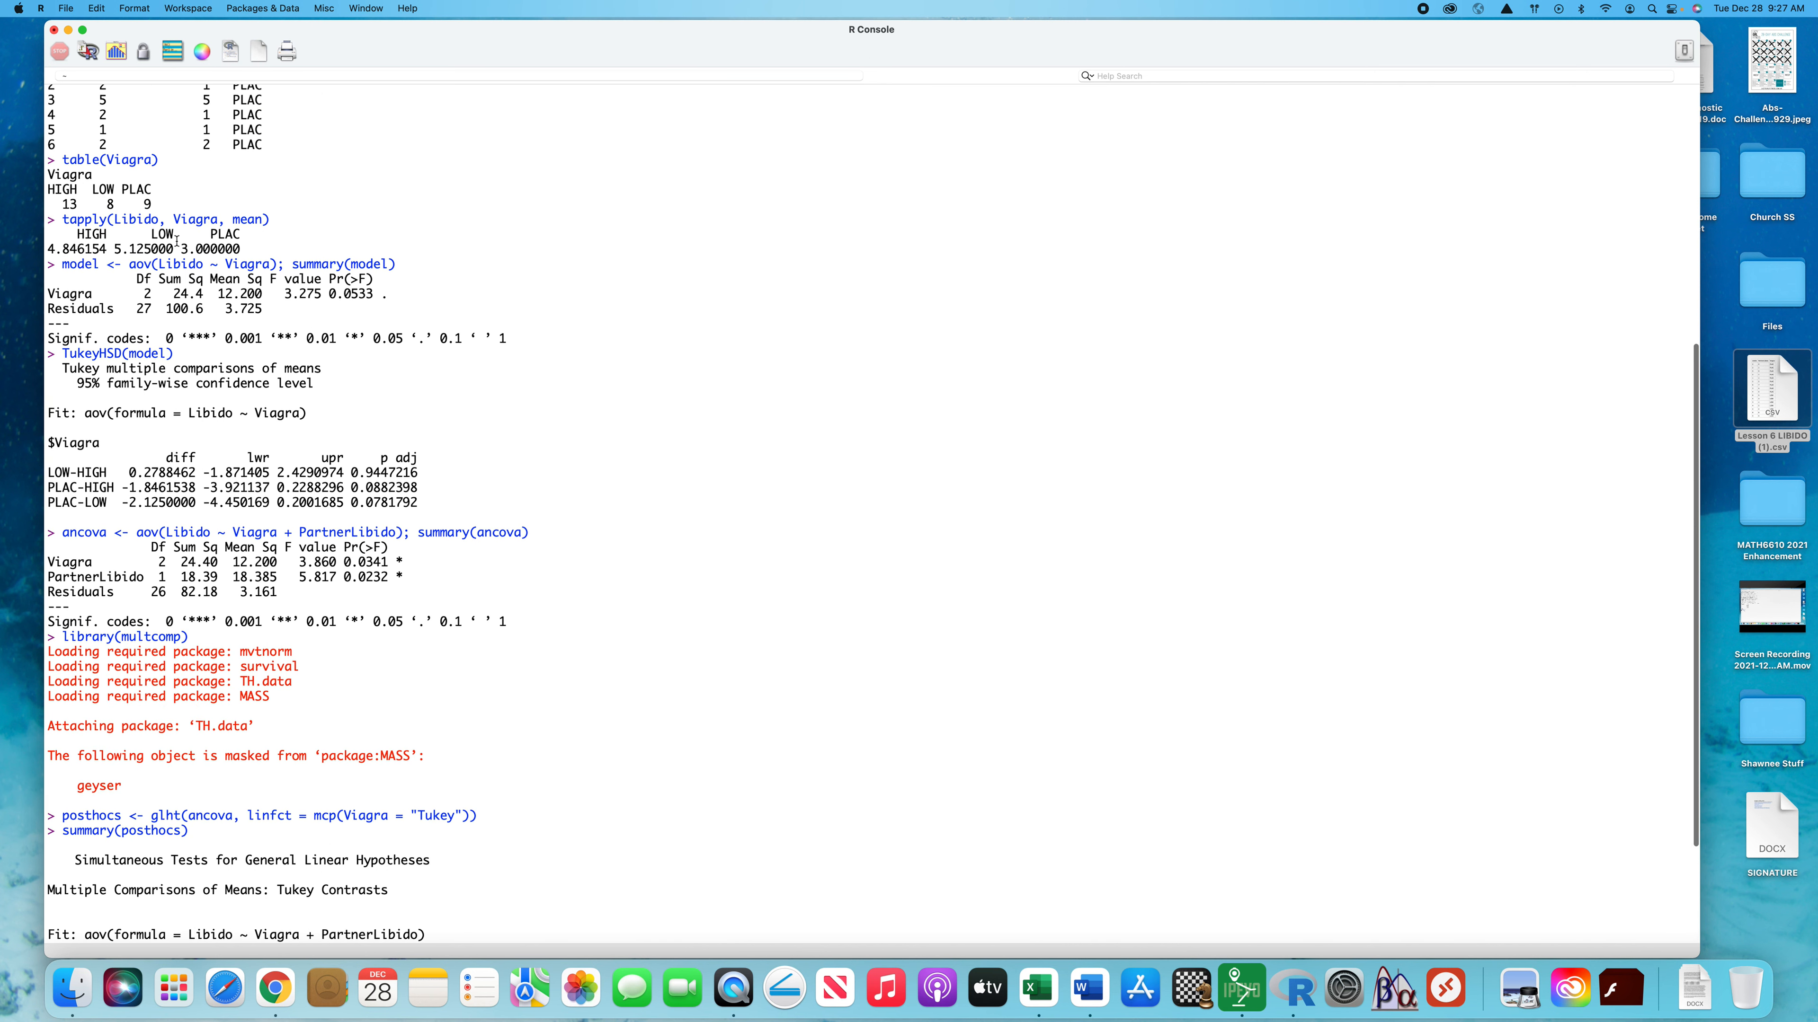
left_click_drag(174, 248, 116, 247)
scroll(391, 354, "down", 5)
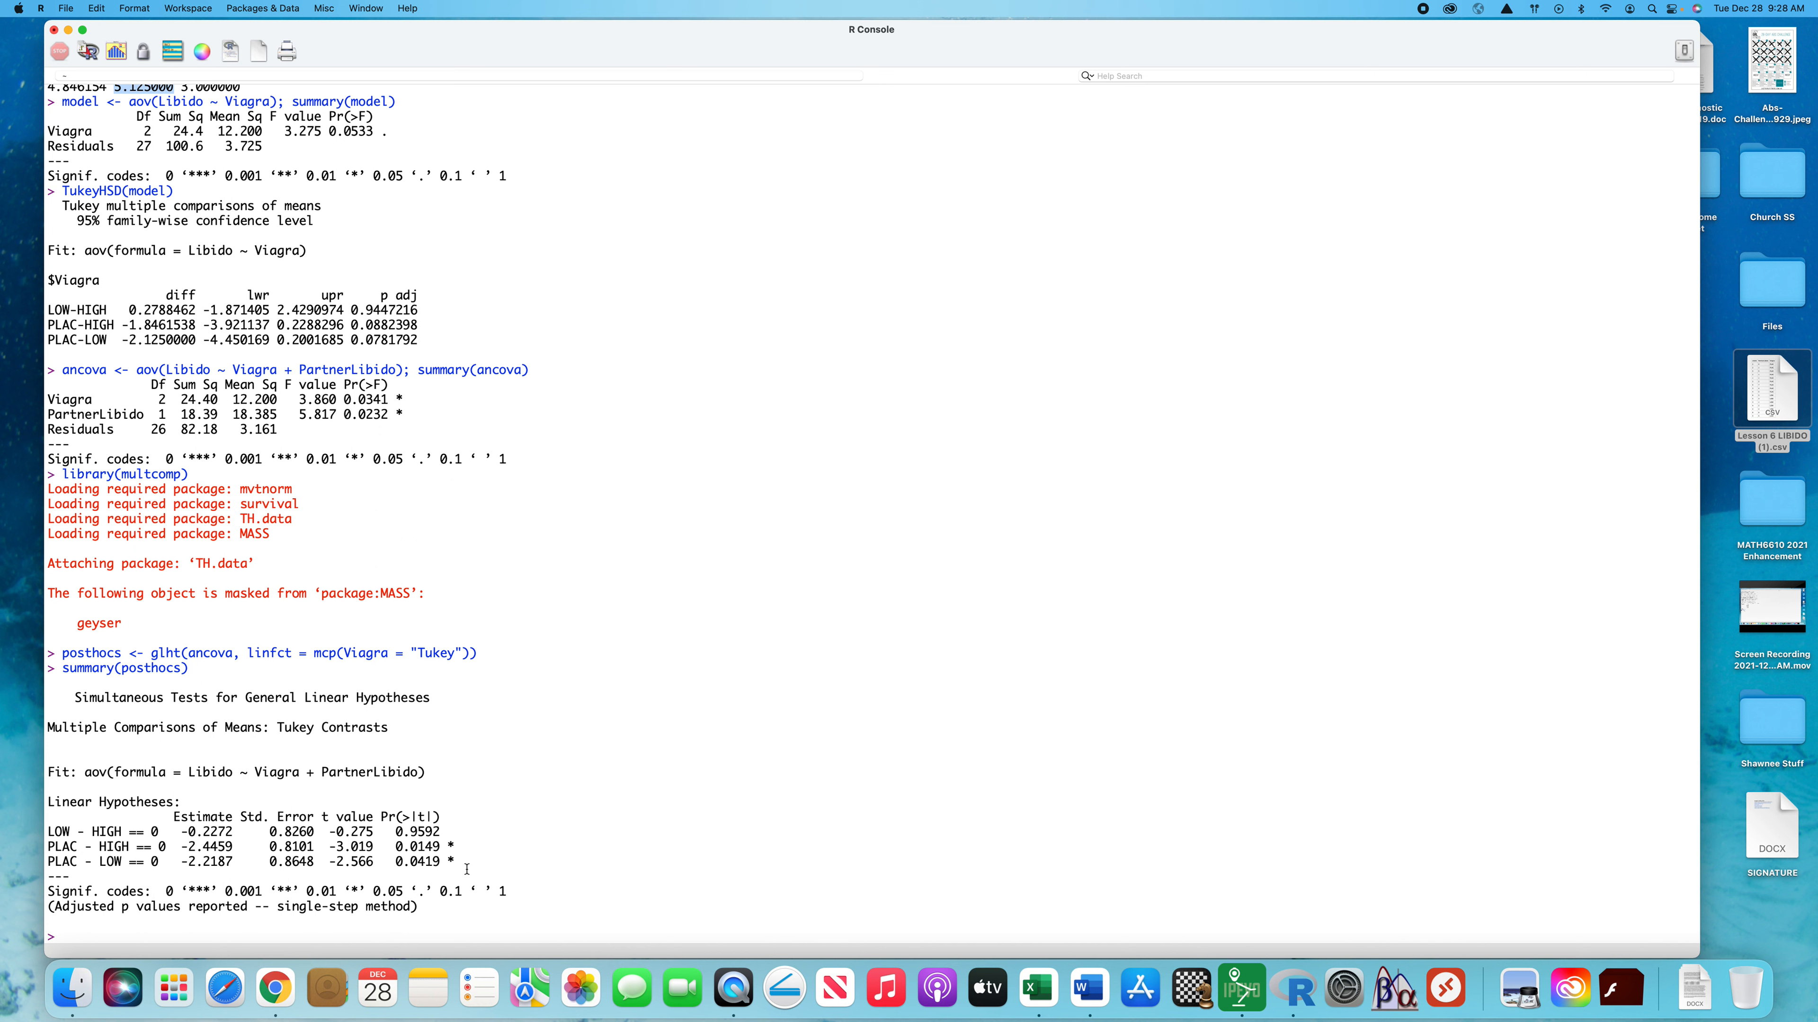
left_click_drag(456, 863, 40, 857)
left_click(643, 834)
left_click(461, 845)
Review the ANOVA and ANCOVA outputs alongside the post hoc summary, and examine the LOW - HIGH comparison row
scroll(442, 794, "up", 5)
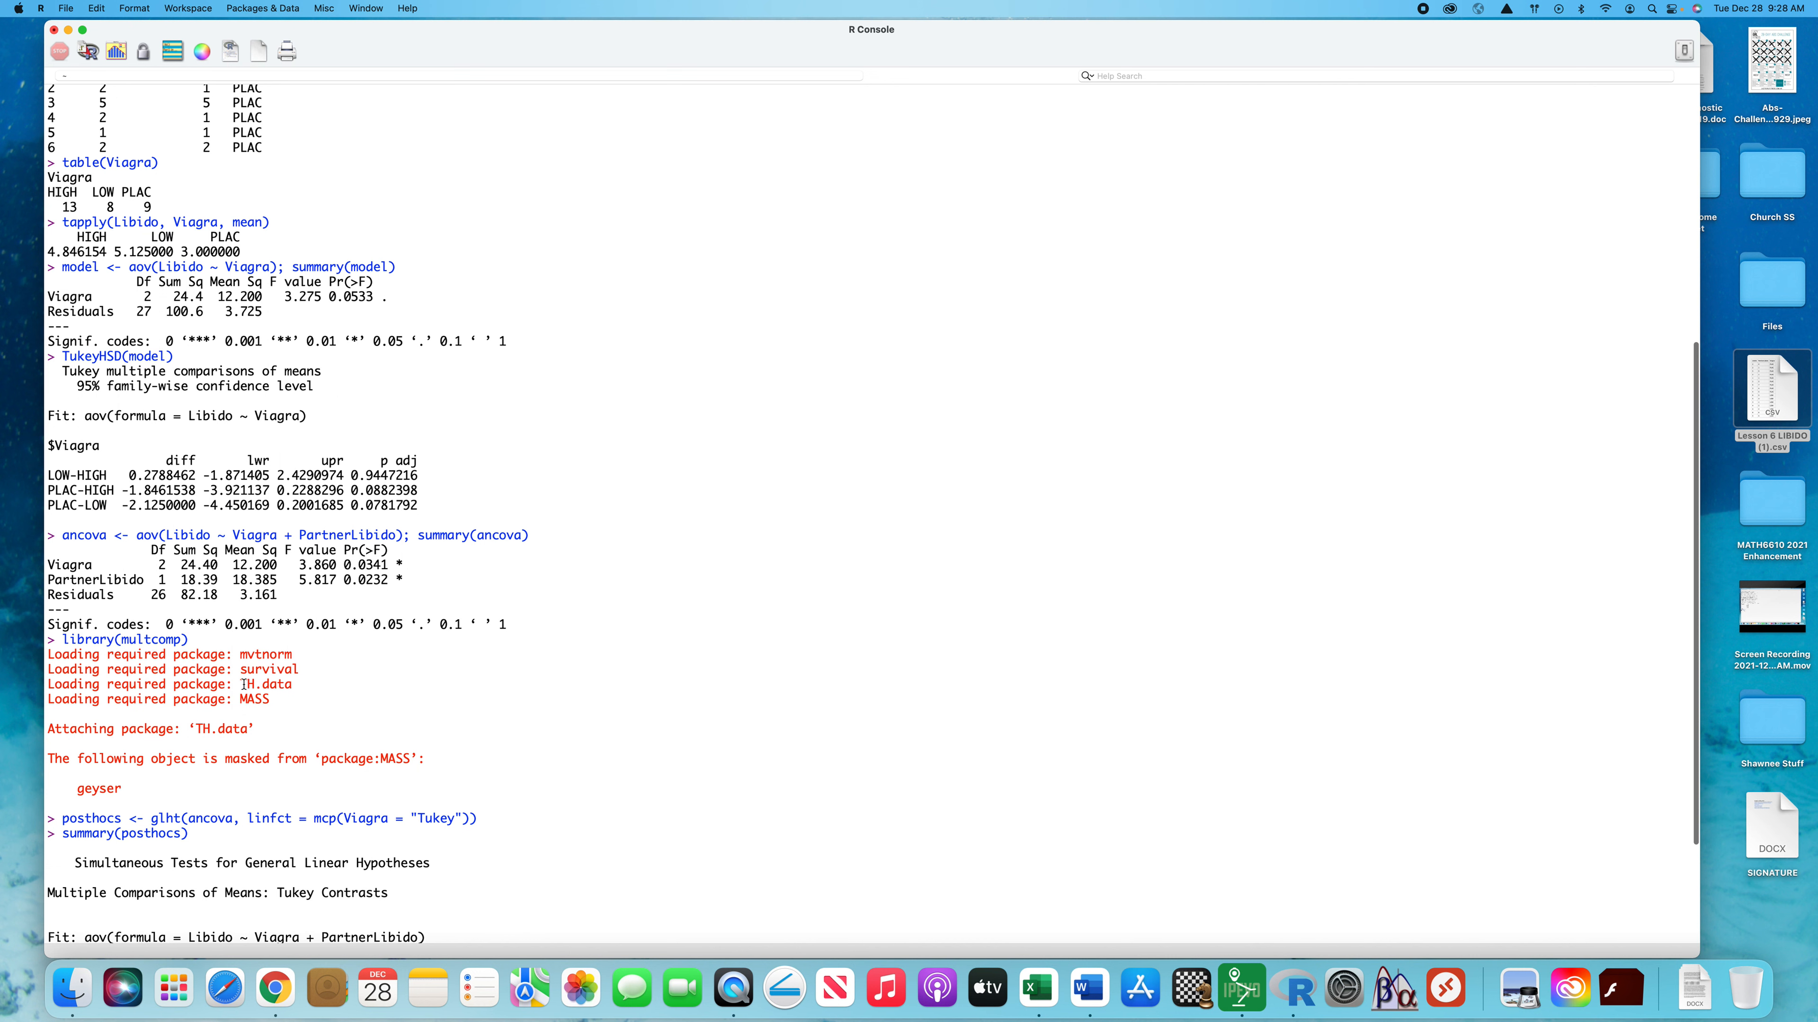
scroll(244, 685, "up", 2)
scroll(162, 628, "down", 3)
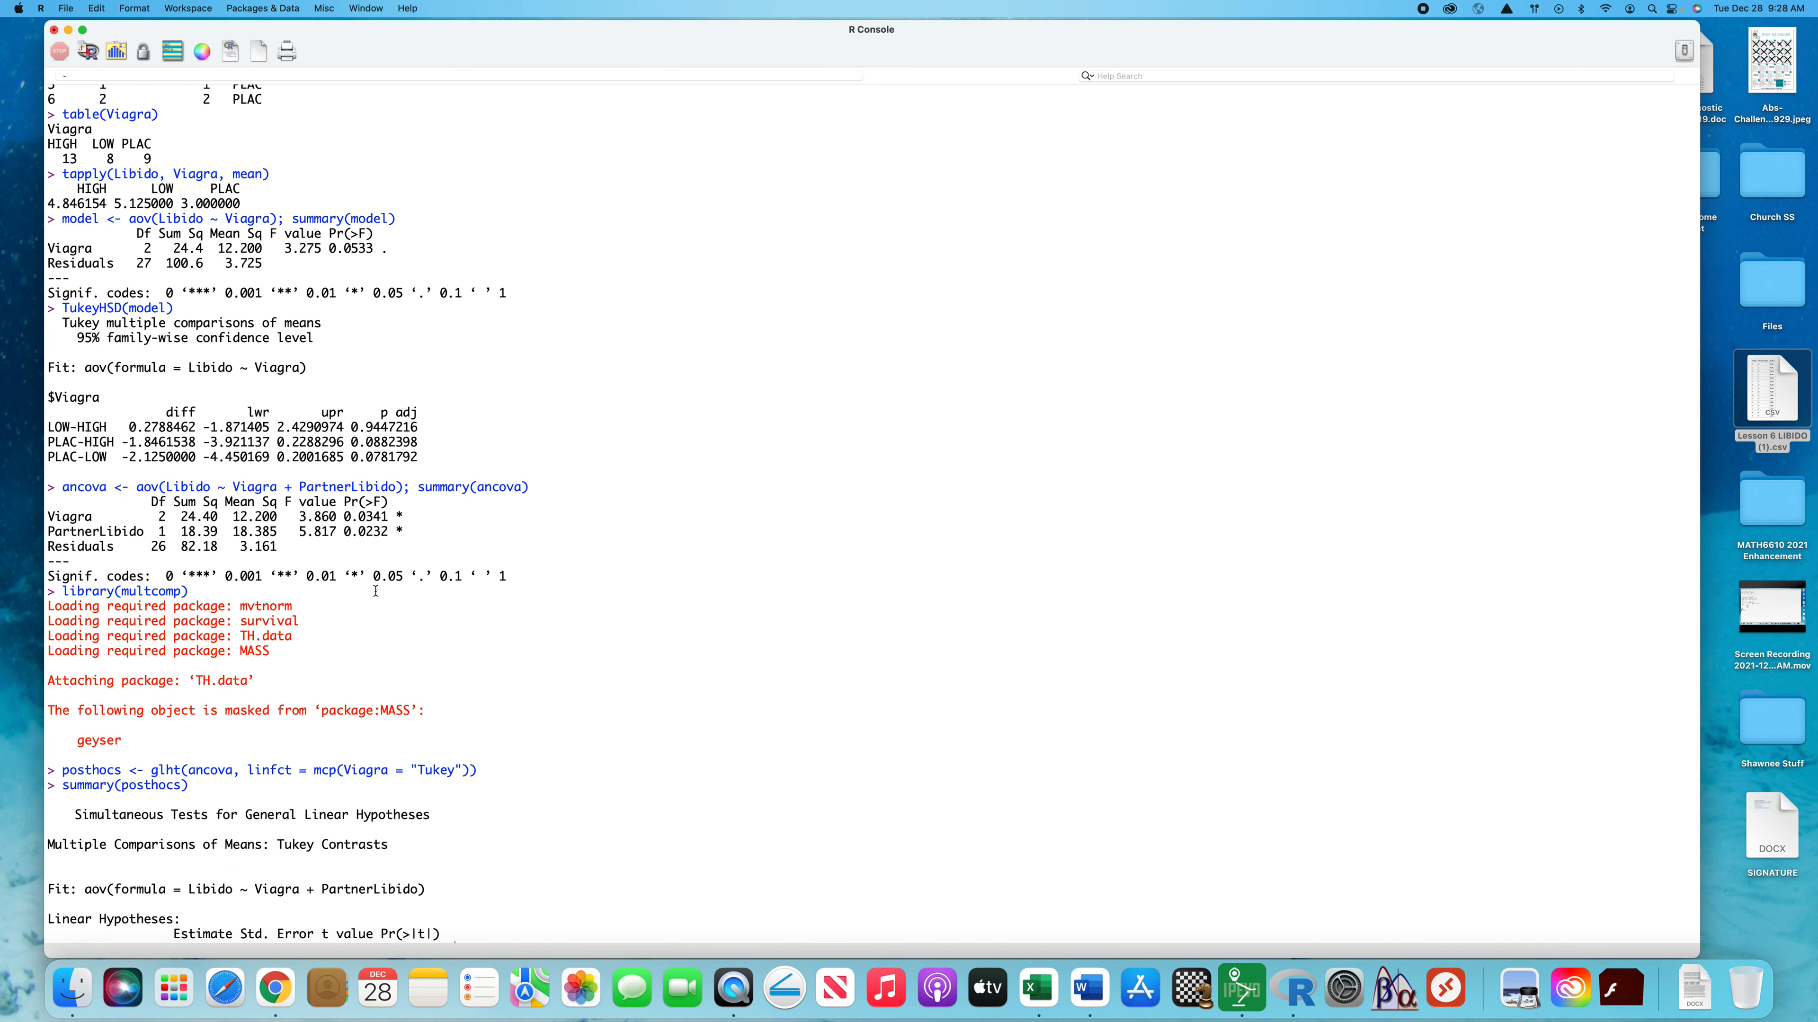
scroll(376, 591, "down", 5)
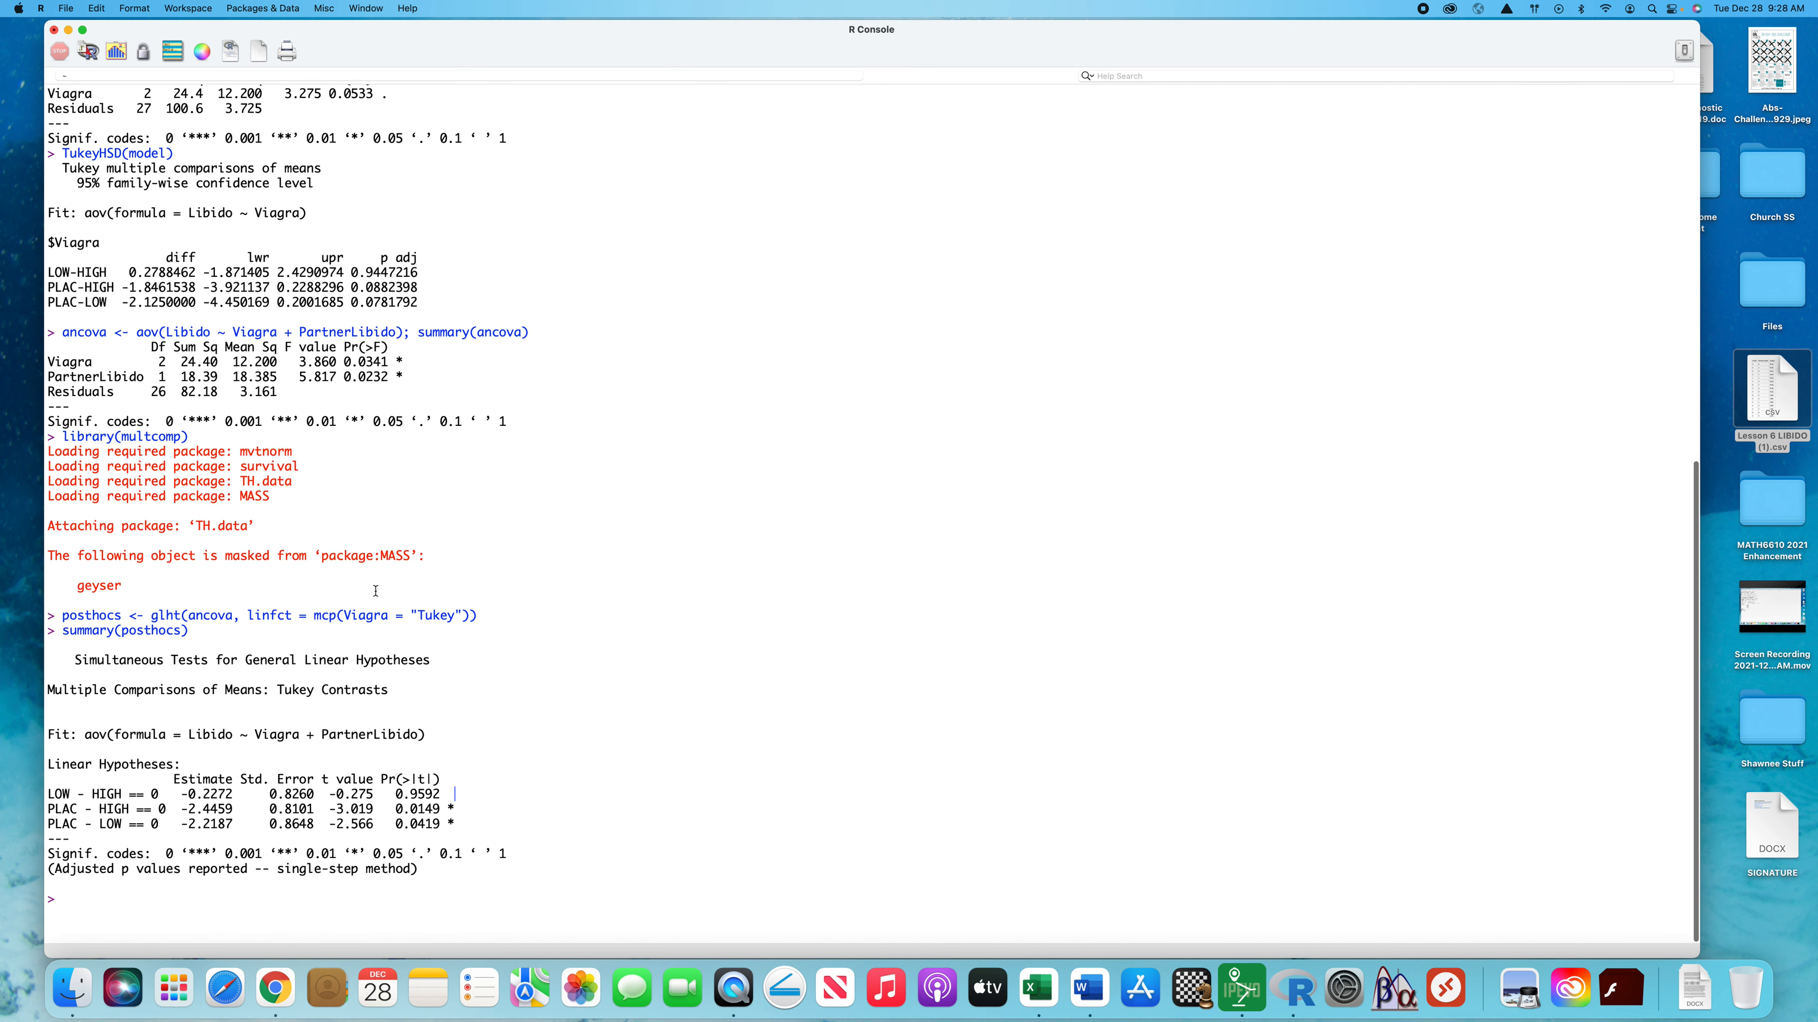
scroll(364, 580, "up", 5)
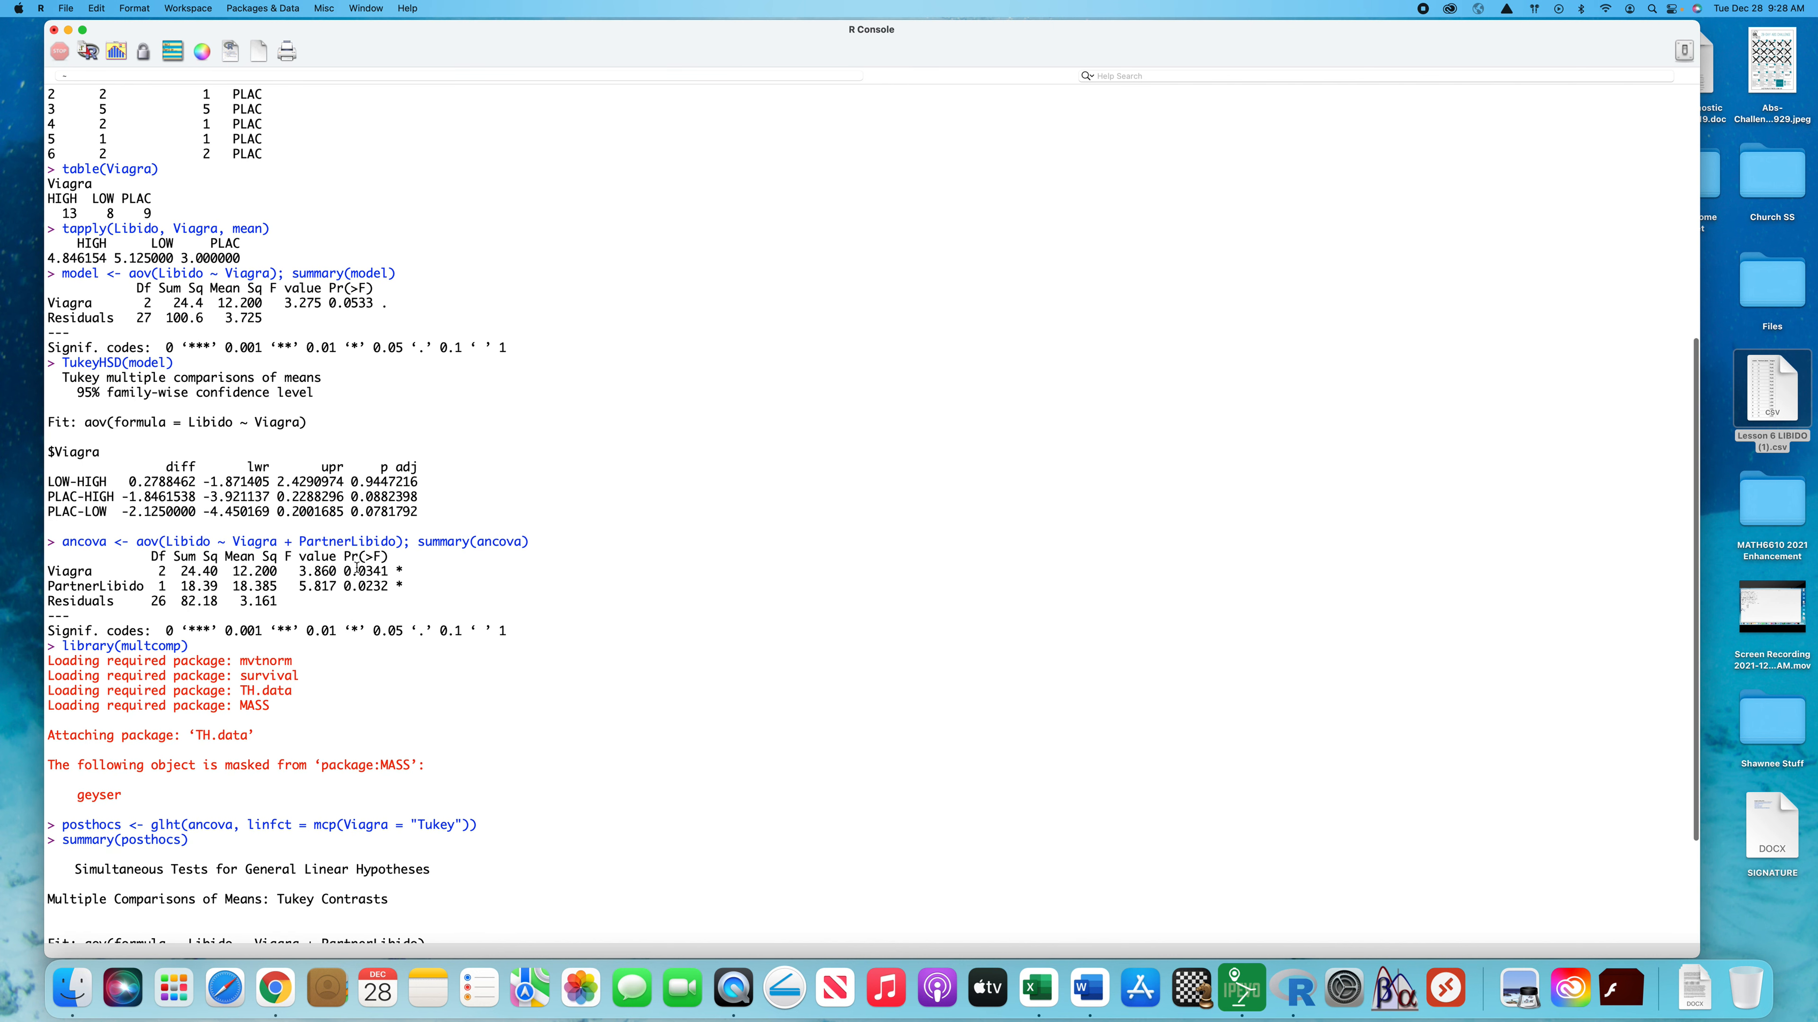
scroll(231, 444, "up", 2)
scroll(203, 314, "down", 6)
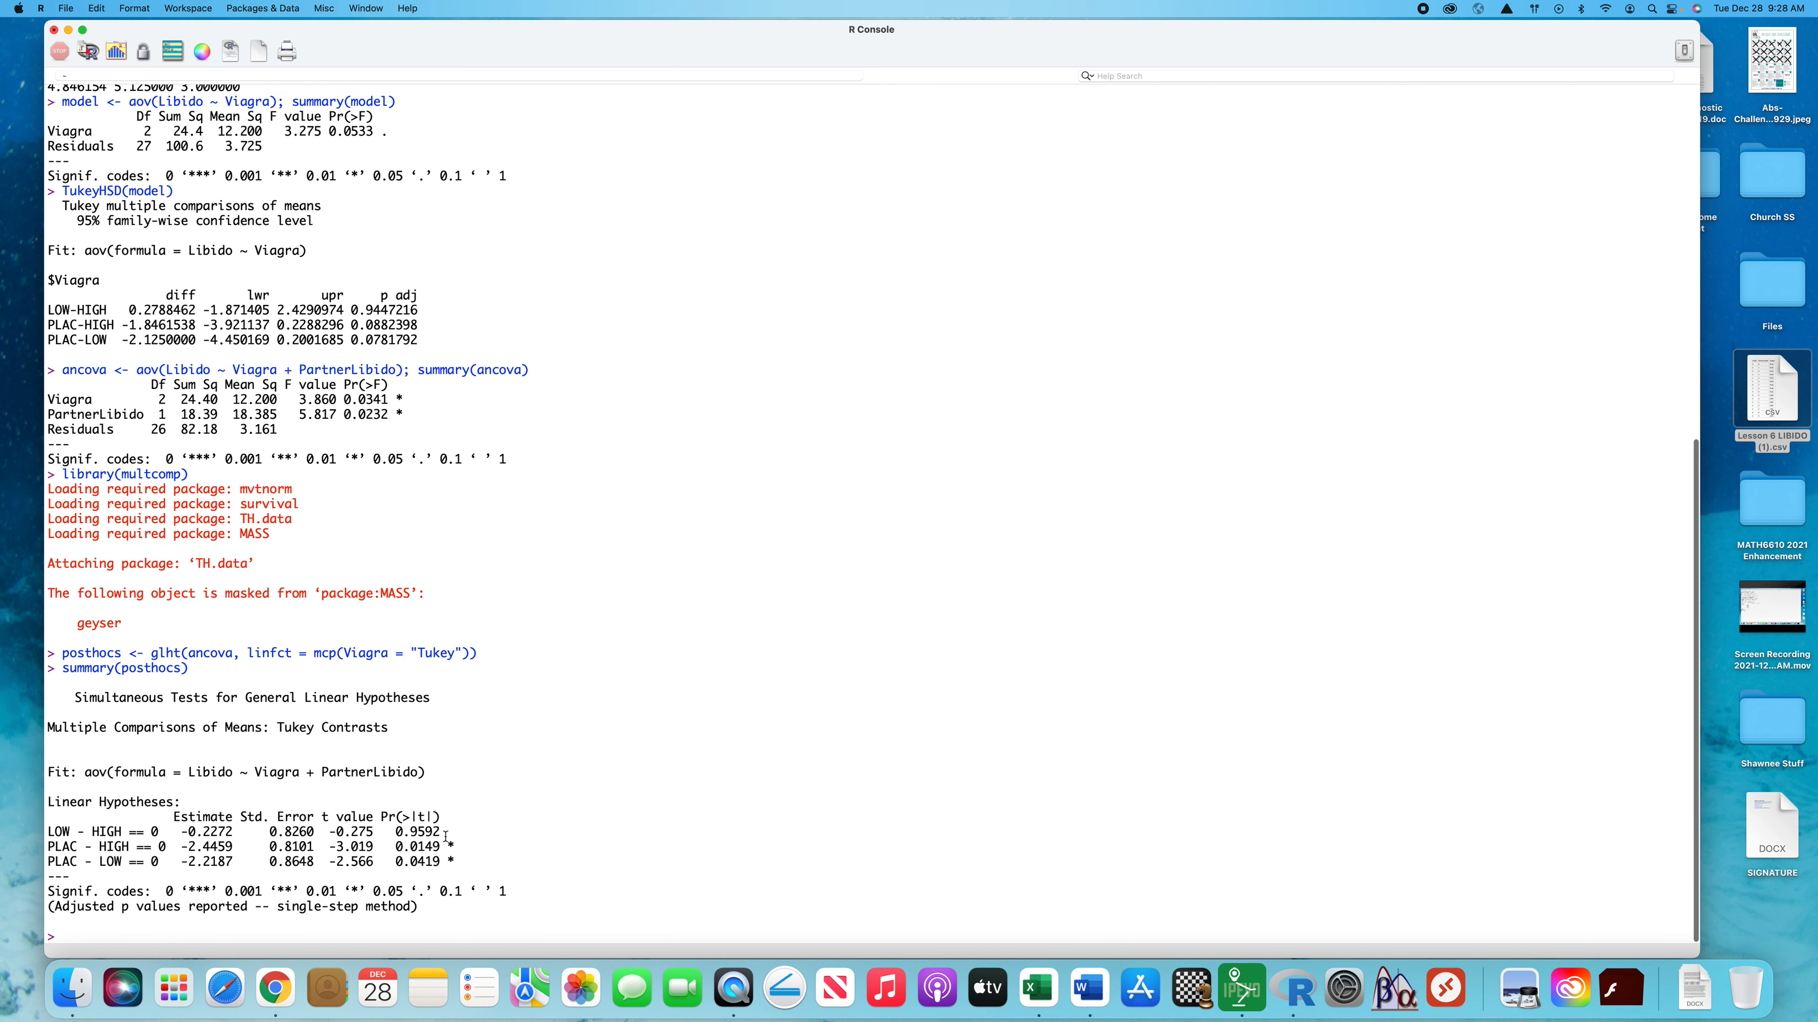
left_click_drag(447, 834, 30, 831)
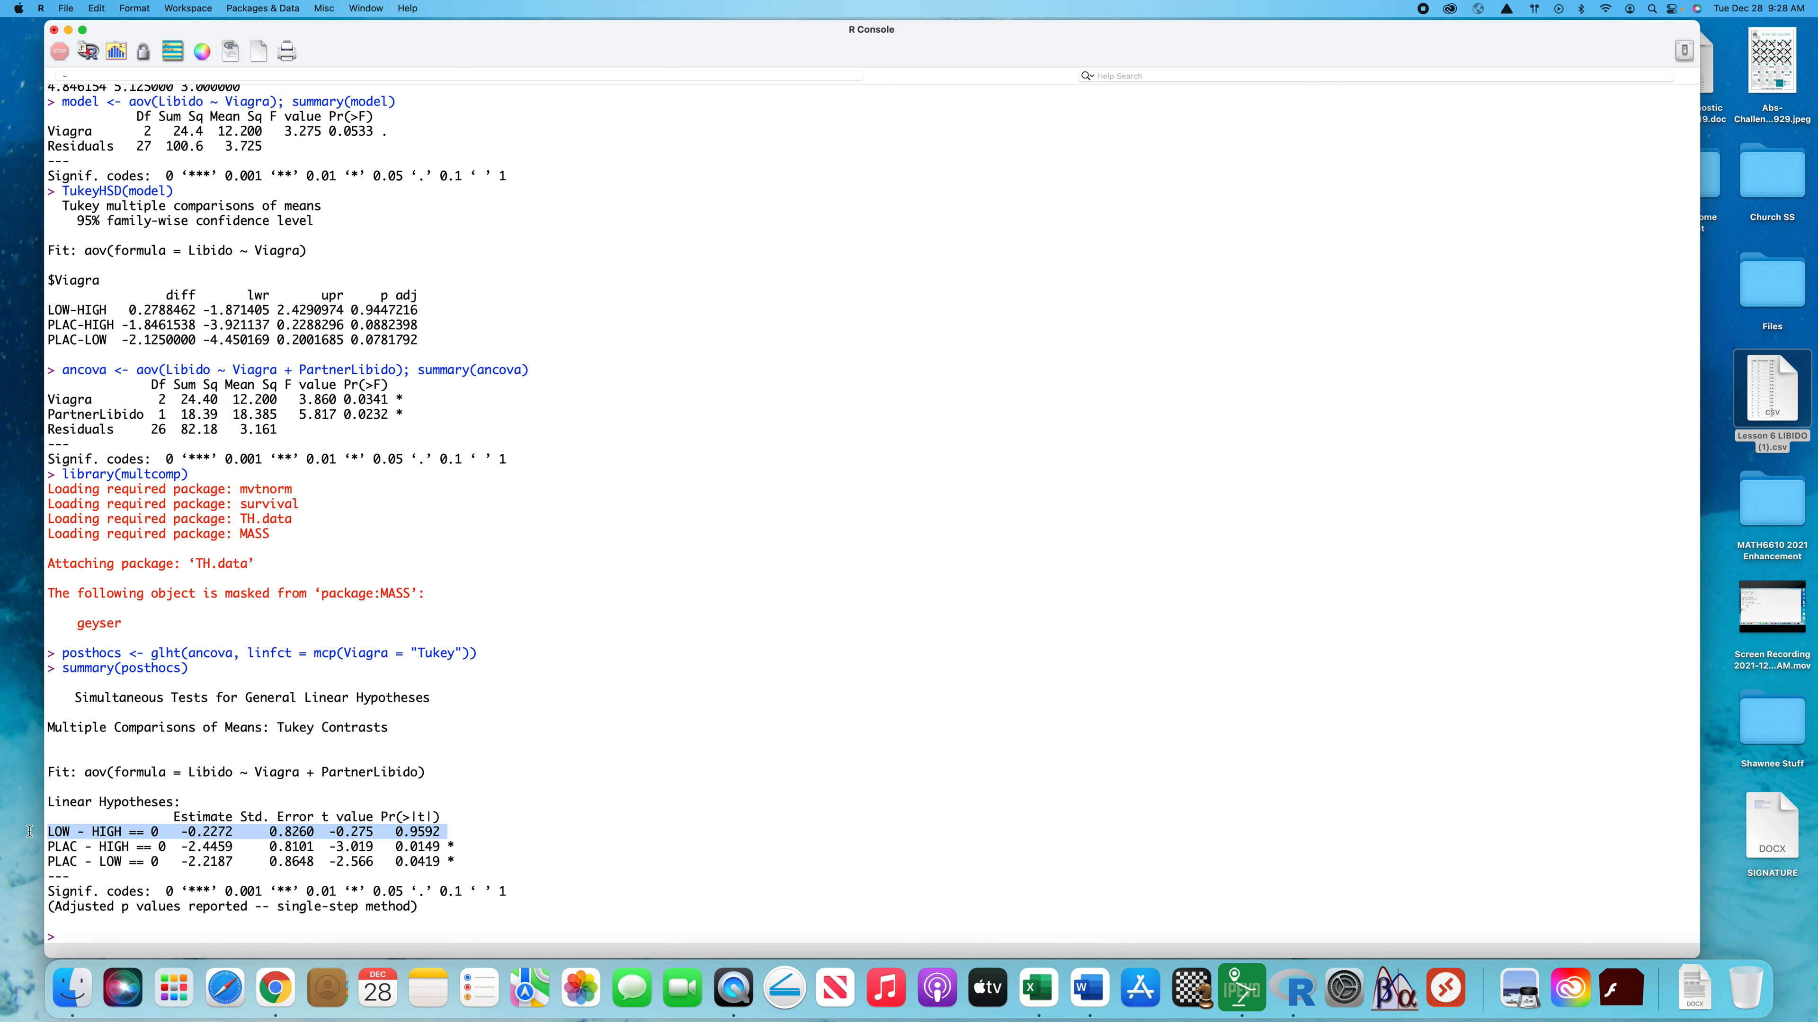
double_click(63, 831)
left_click(304, 798)
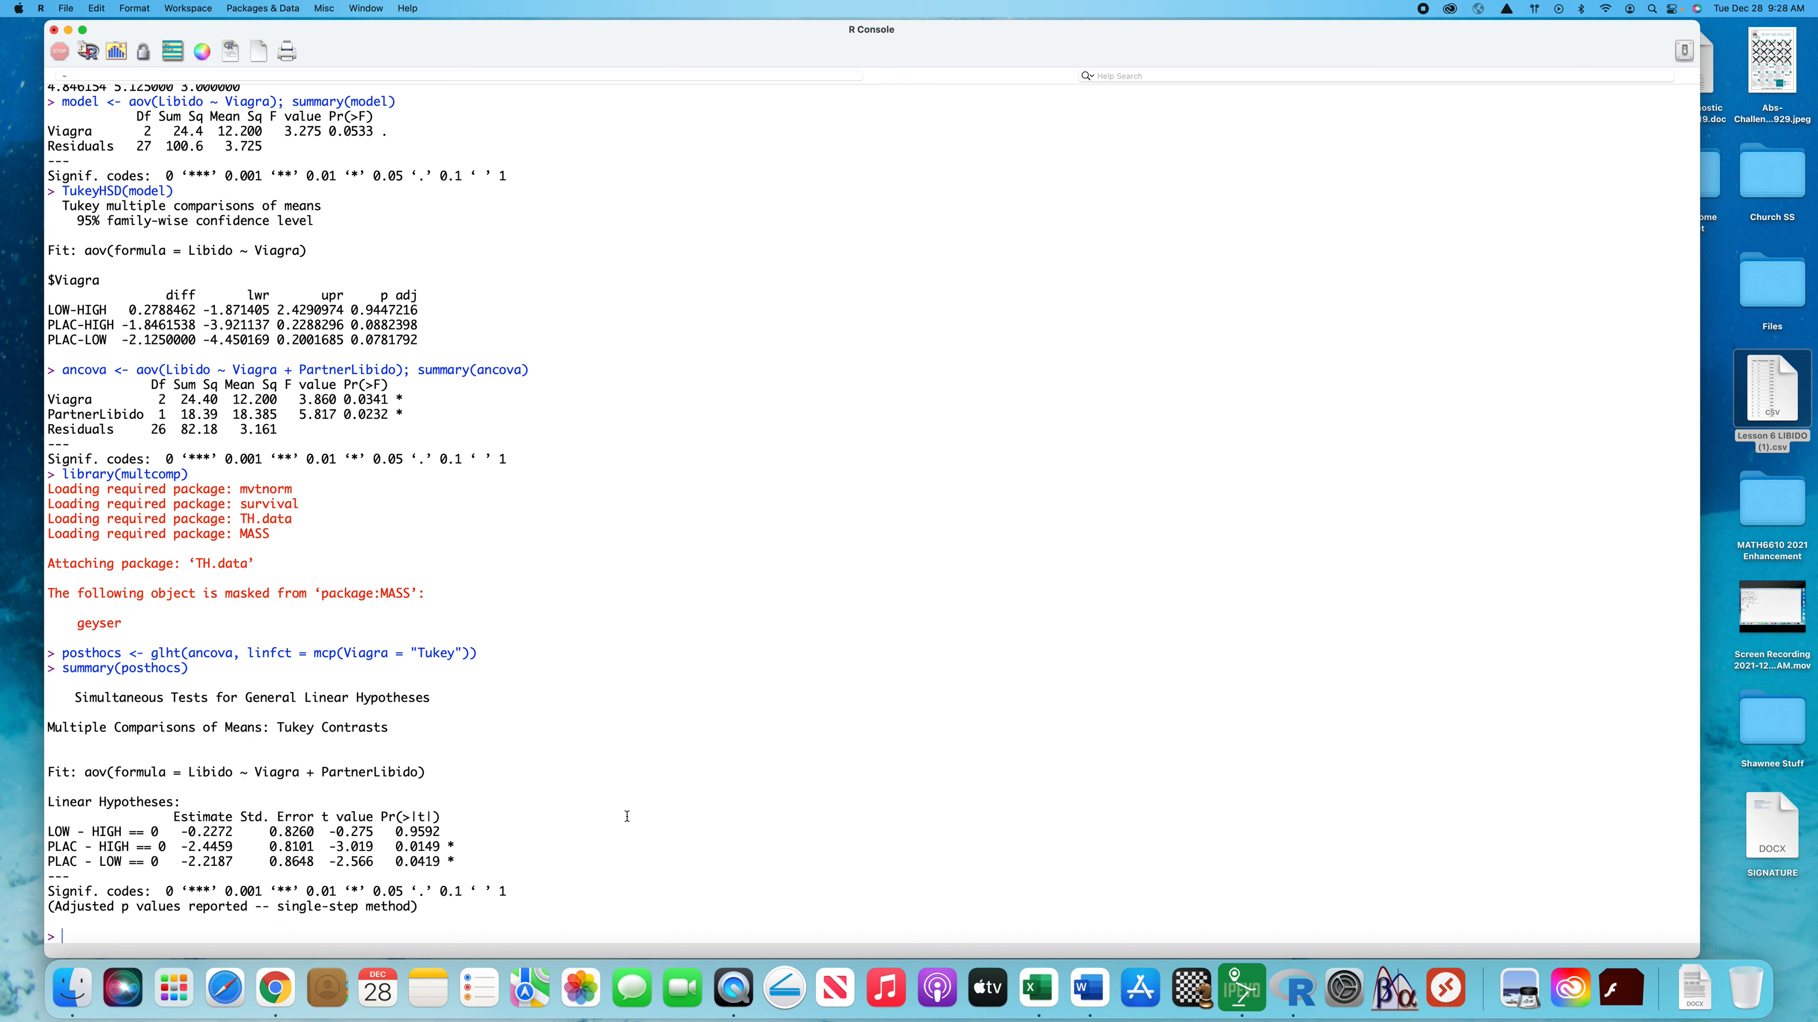
Output the Tukey contrast confidence intervals with confint(posthocs) and review the lower and upper bounds of all three comparisons
type("confint(posthocs")
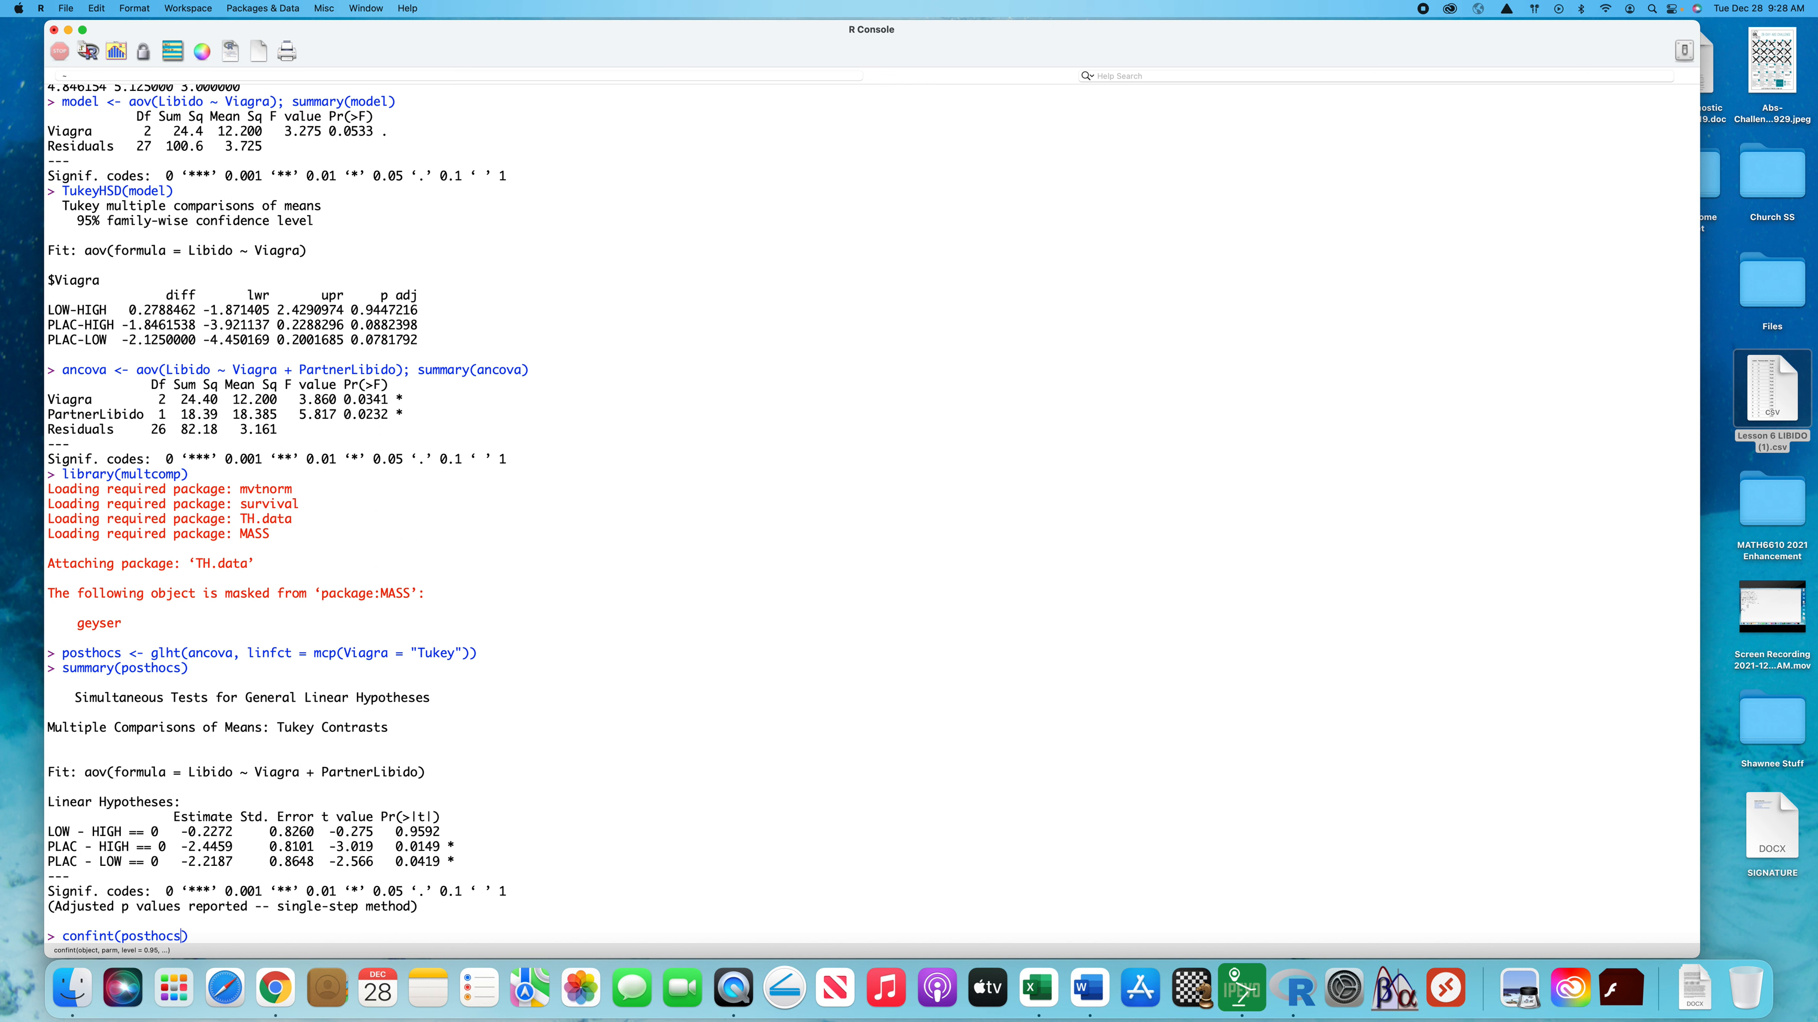
key("Return")
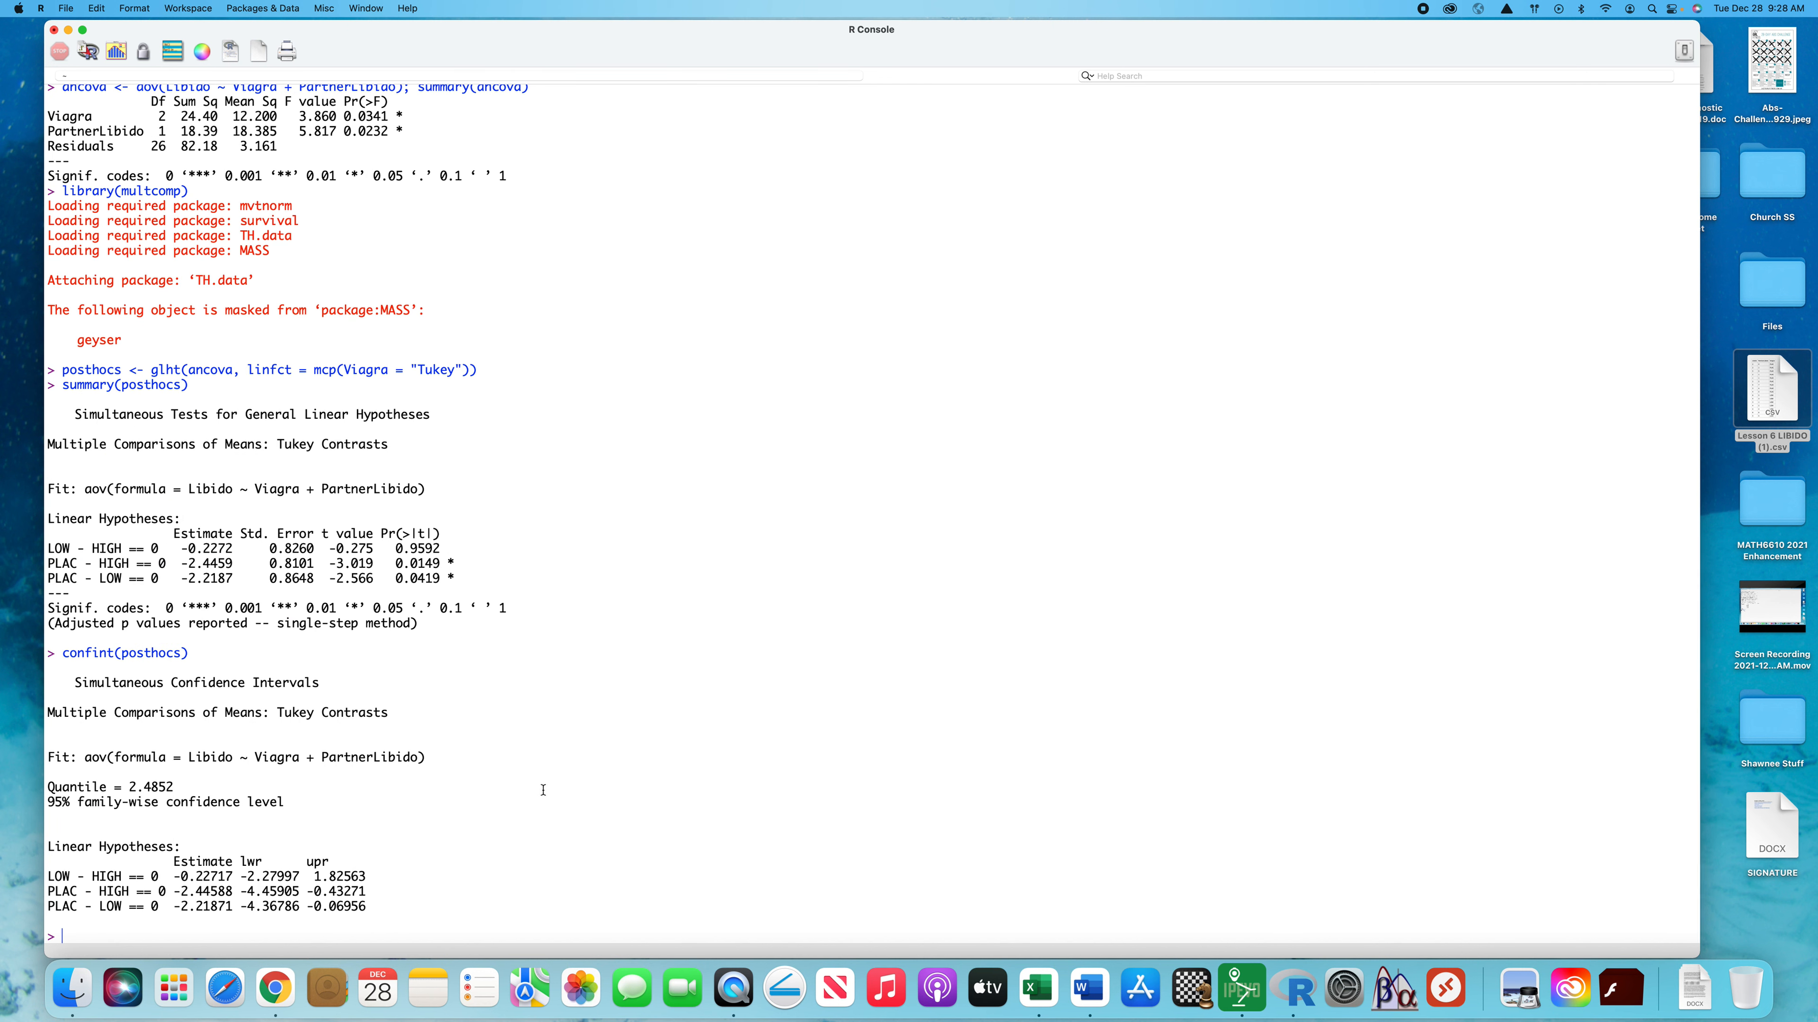
left_click_drag(369, 877, 239, 874)
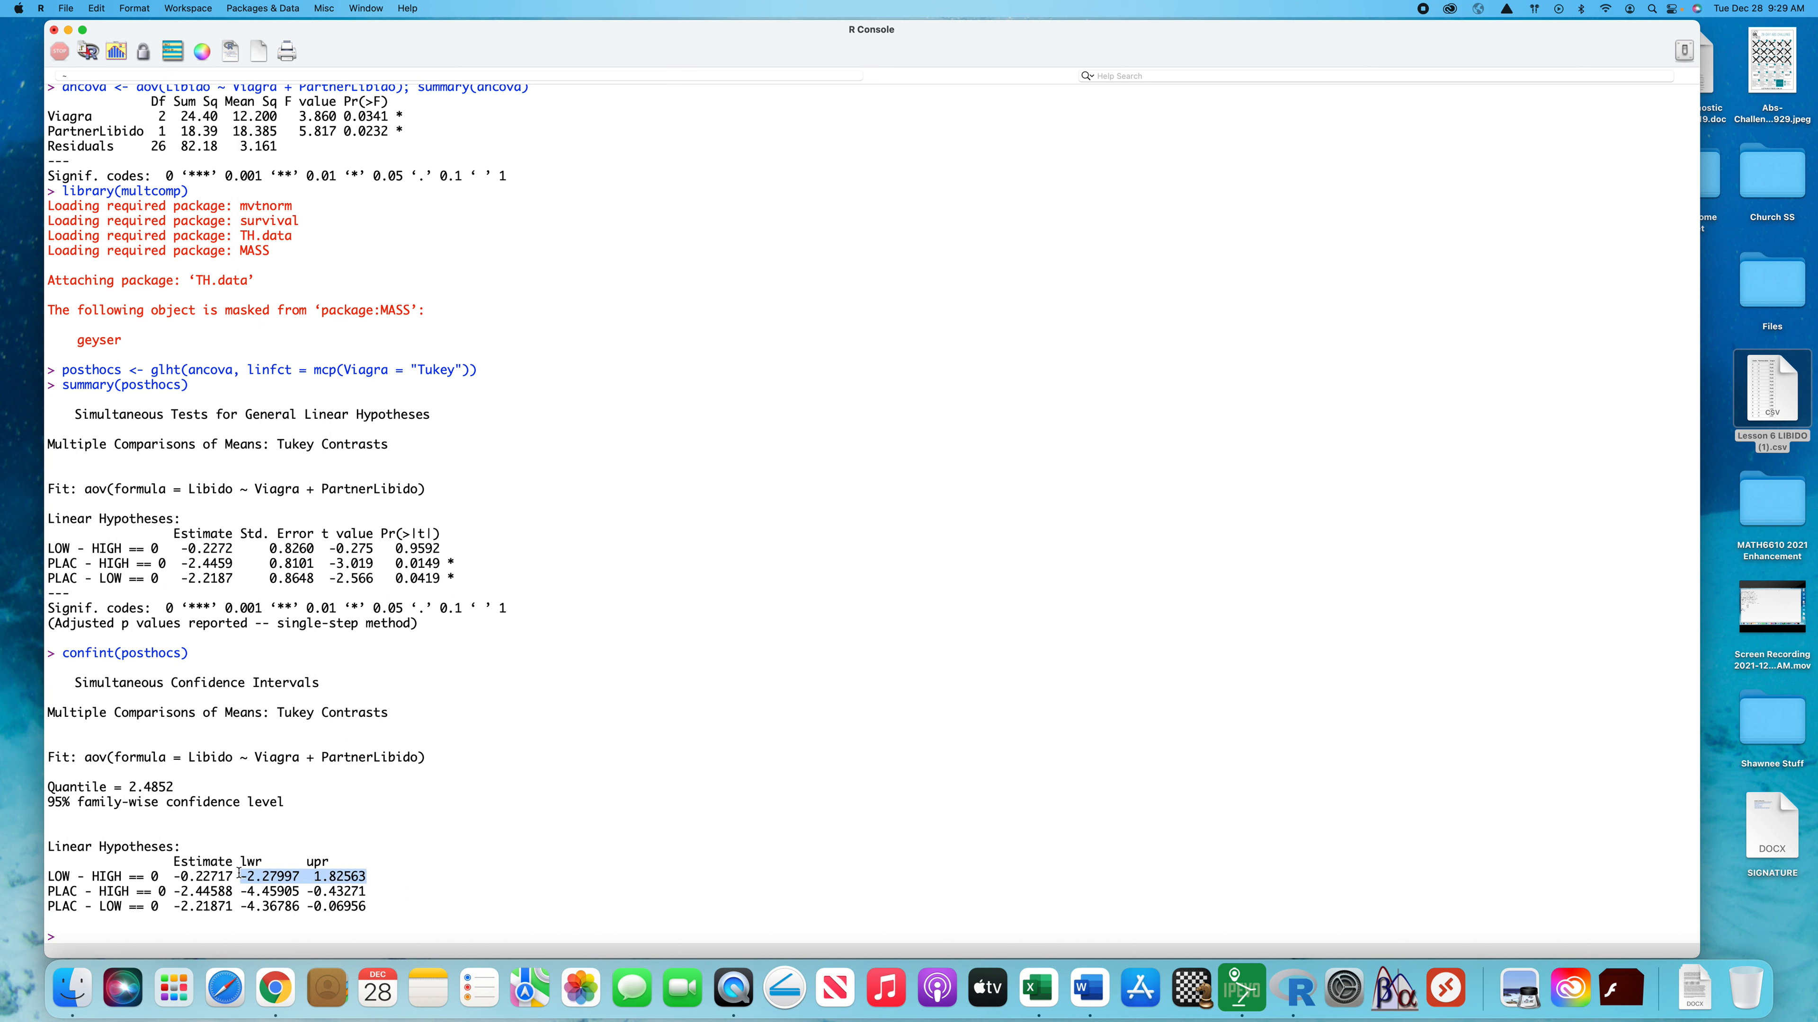
left_click_drag(368, 907, 227, 894)
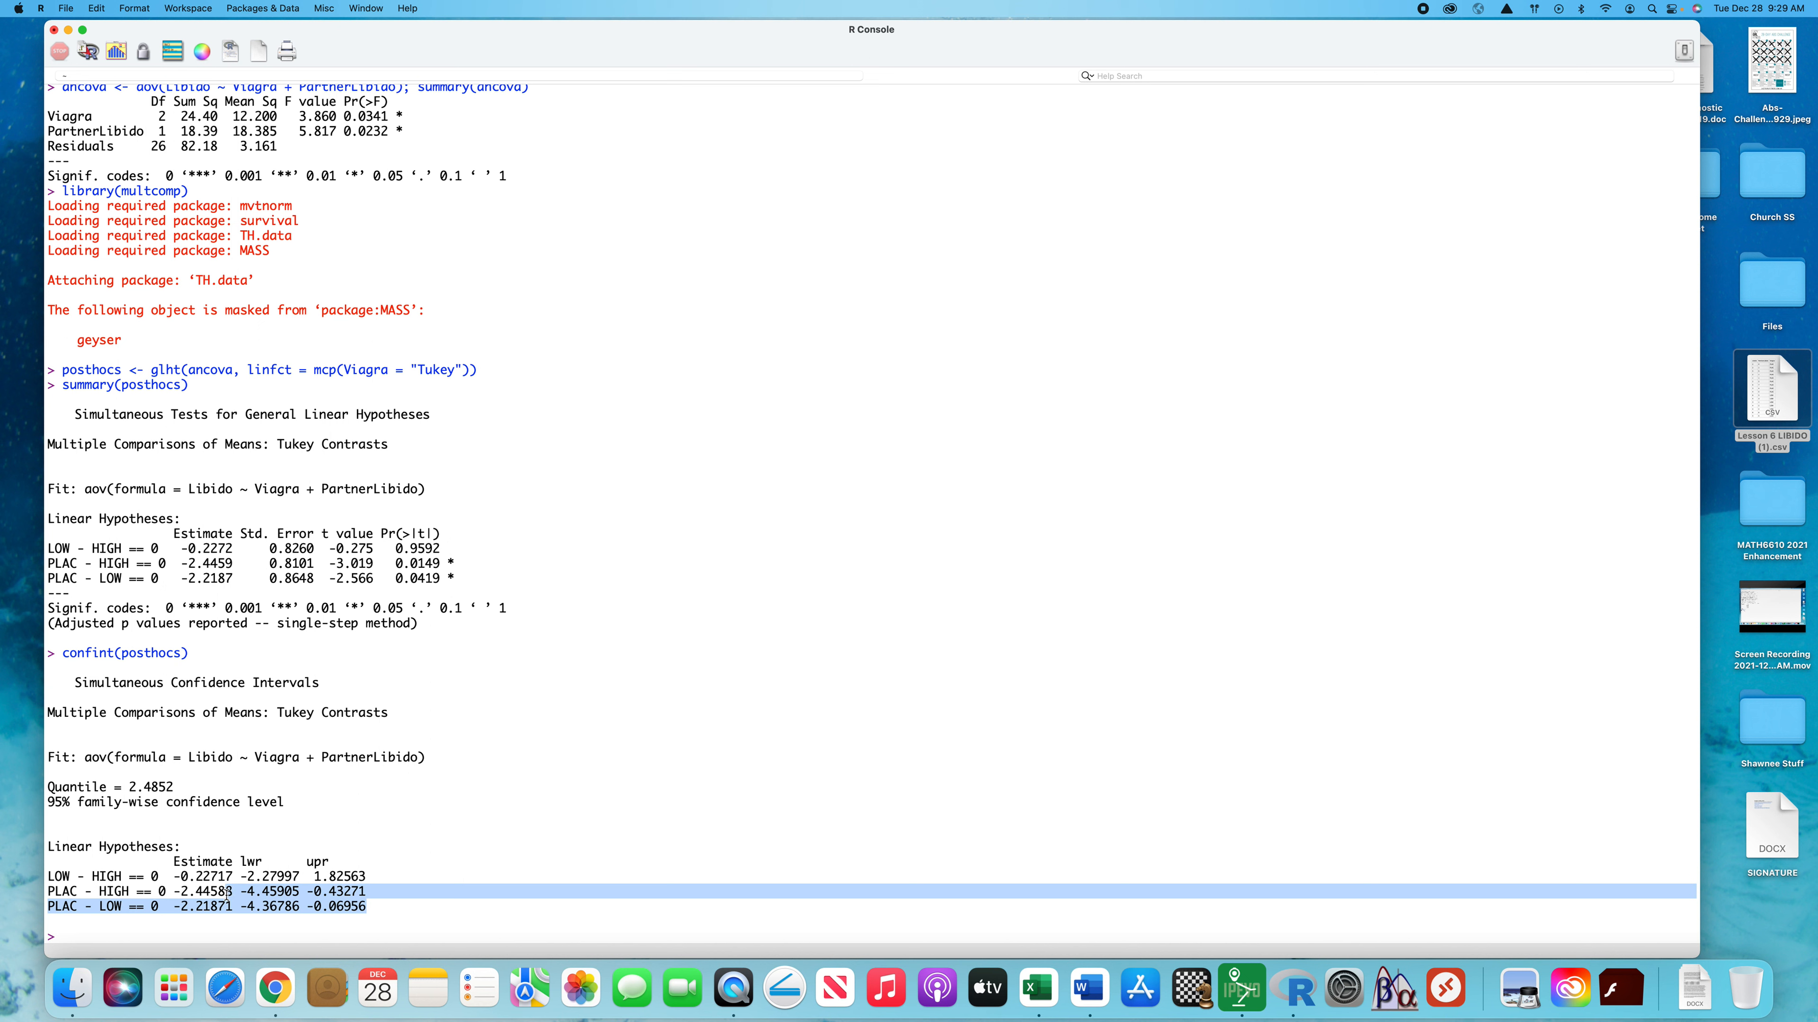
left_click(516, 895)
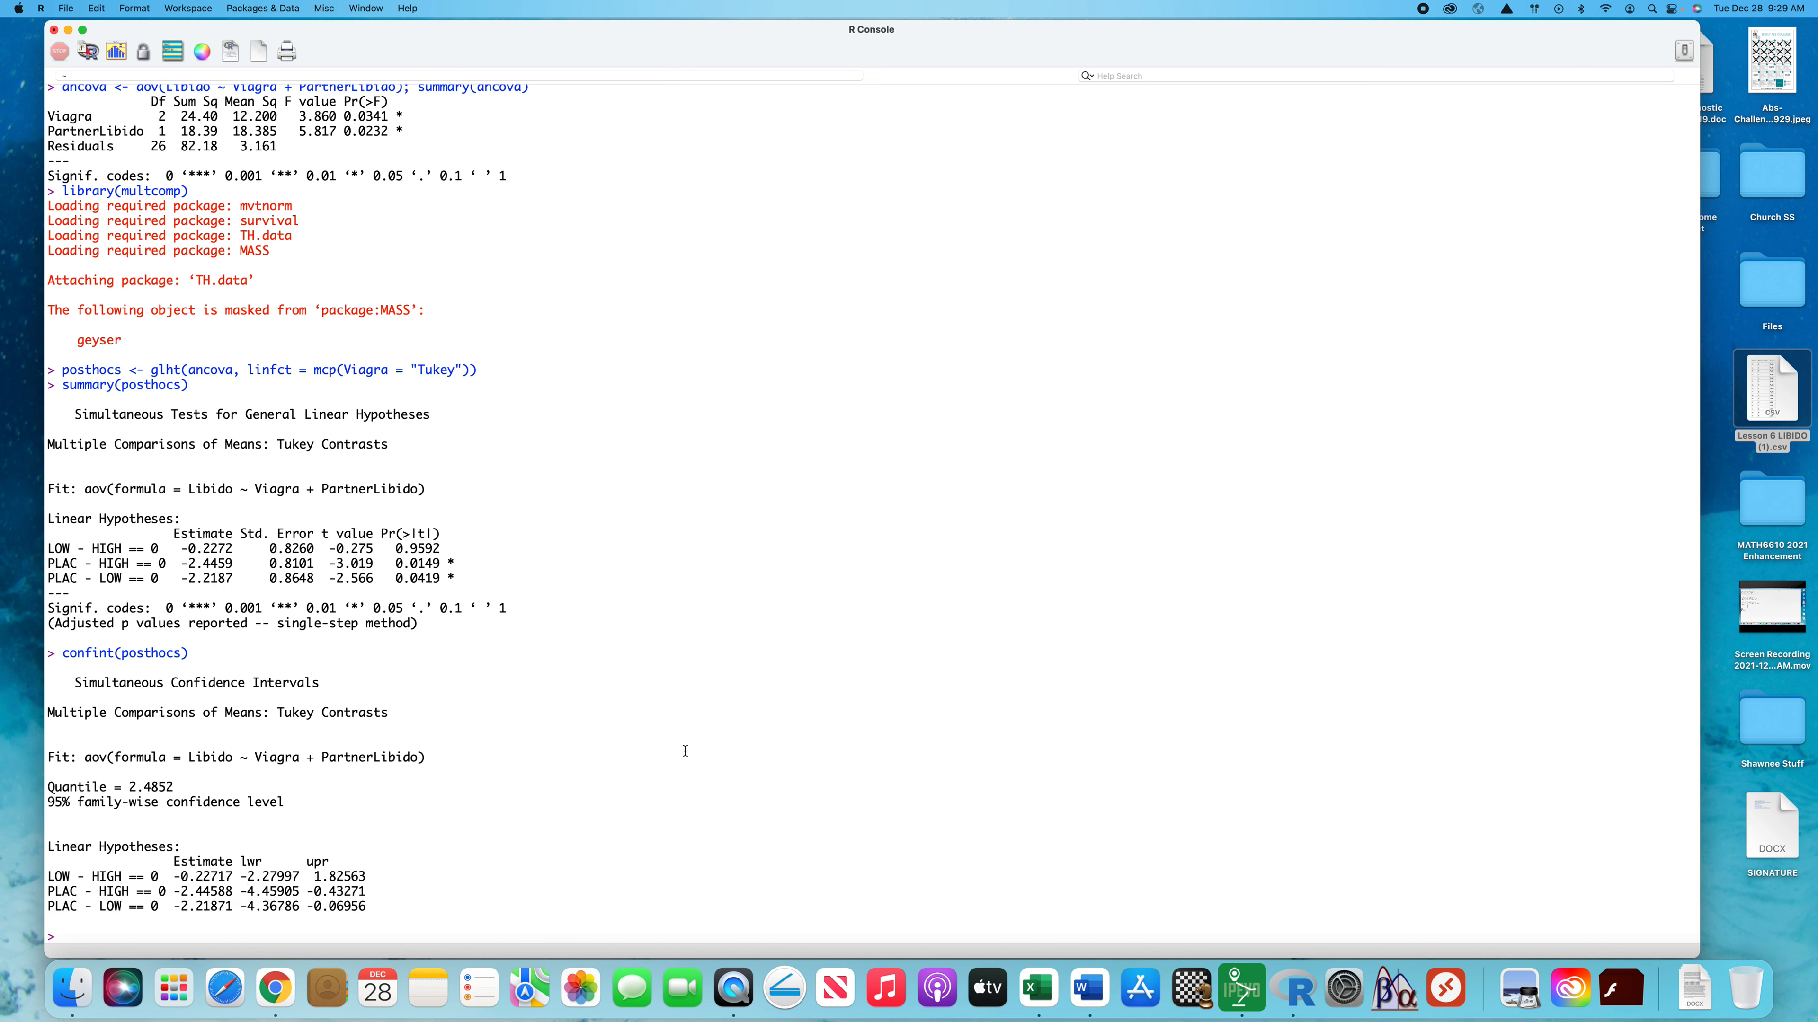
Review the earlier group means, ANOVA, TukeyHSD and ANCOVA results against the post hoc output
scroll(685, 751, "up", 3)
scroll(685, 750, "up", 10)
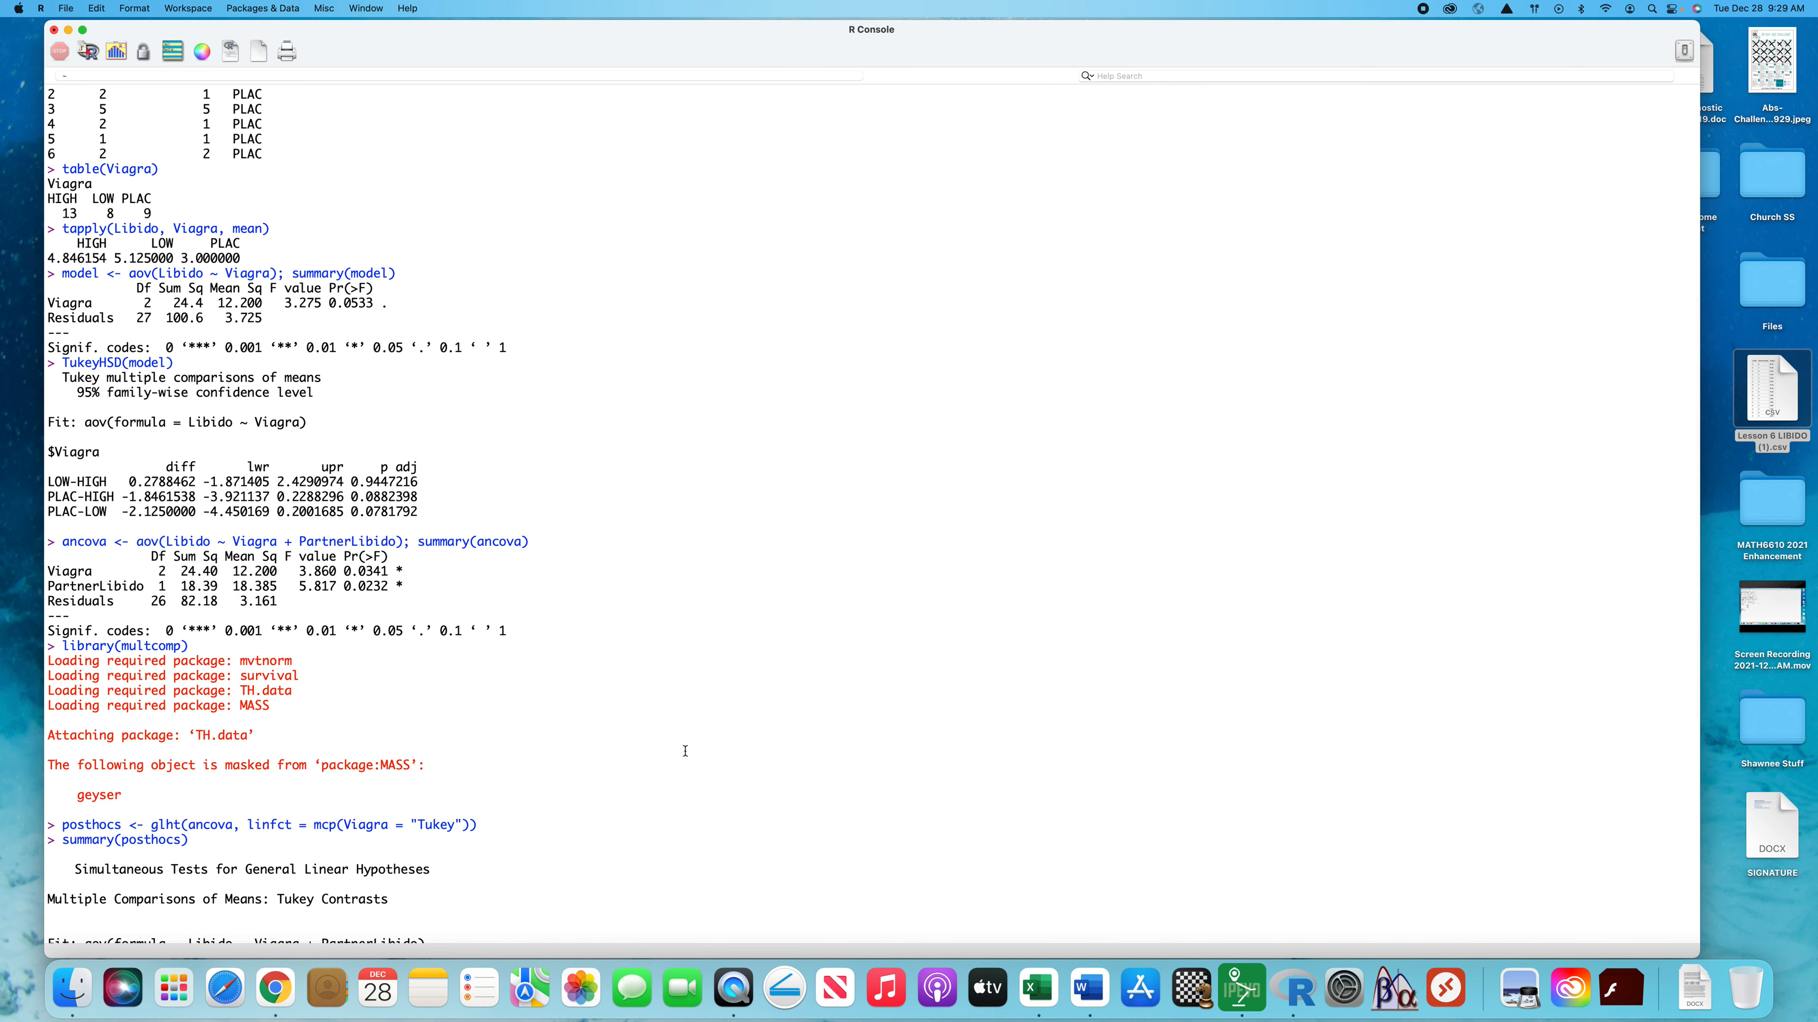
scroll(682, 748, "up", 4)
scroll(673, 616, "down", 5)
scroll(672, 616, "down", 1)
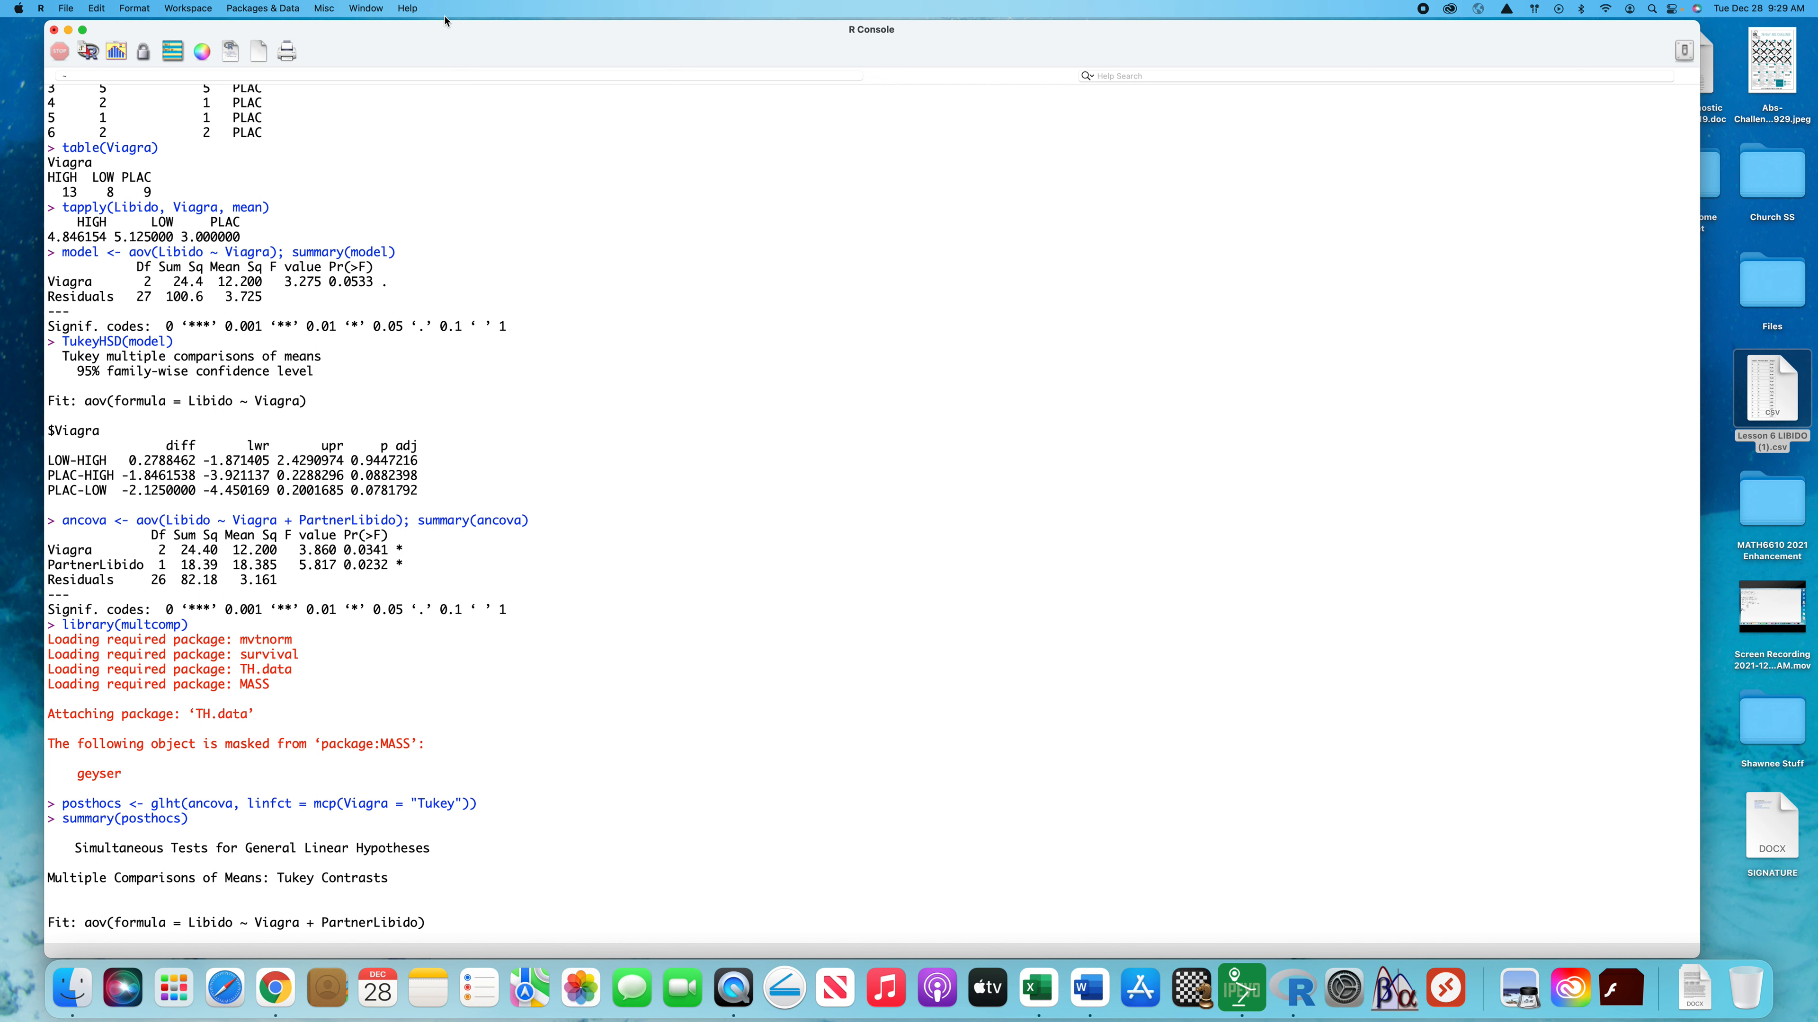
scroll(300, 244, "up", 10)
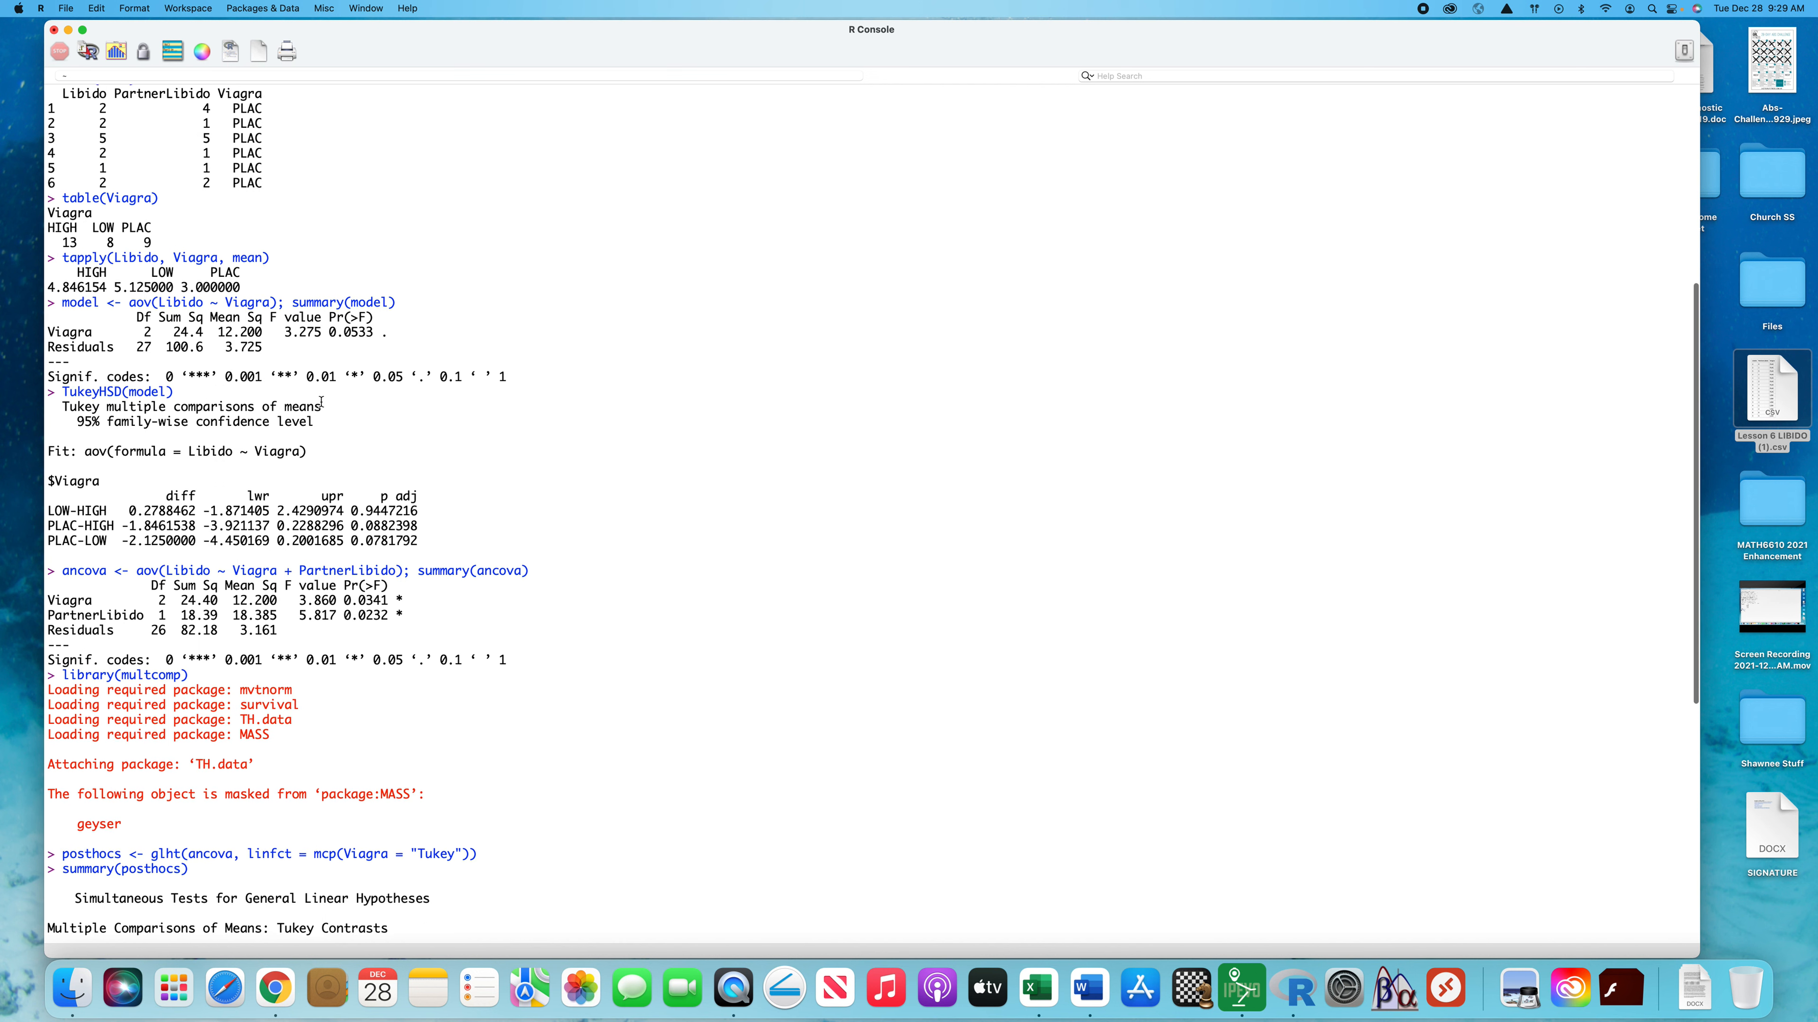
scroll(321, 402, "down", 15)
scroll(321, 402, "down", 5)
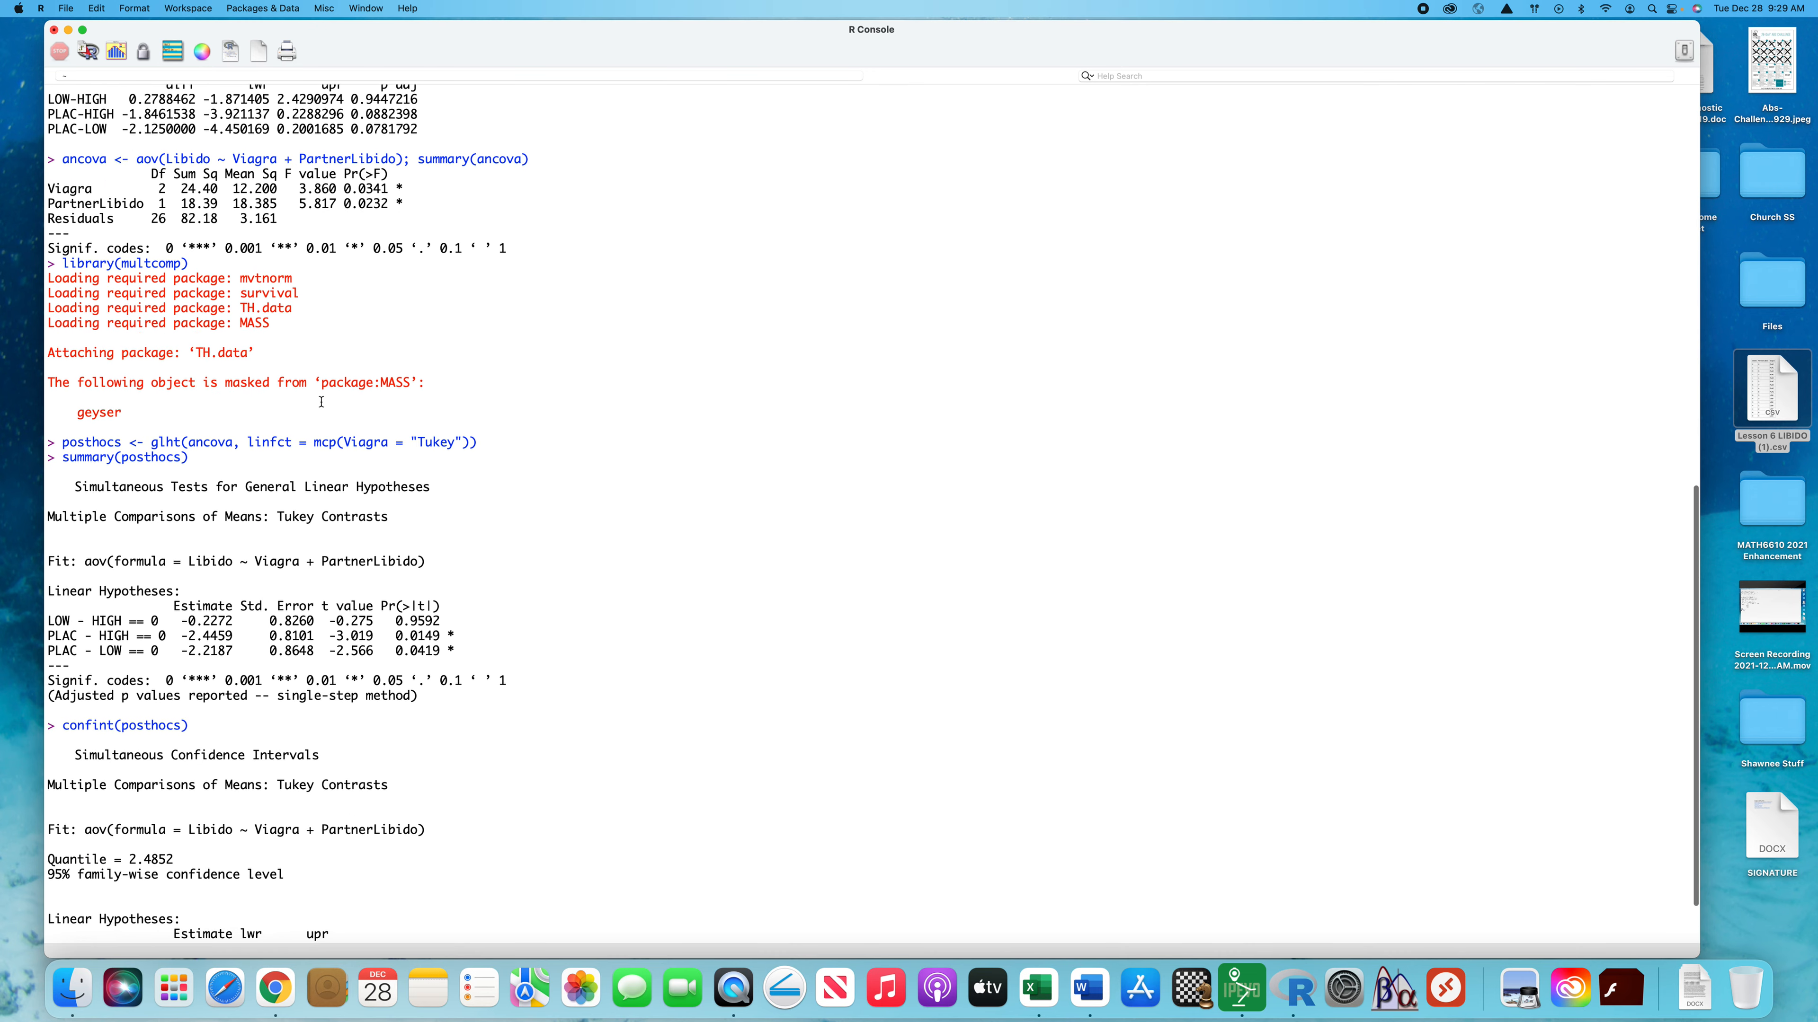
Print the full data frame by running data, and check its PLAC and LOW rows against the Tukey contrasts
type("data")
key("Return")
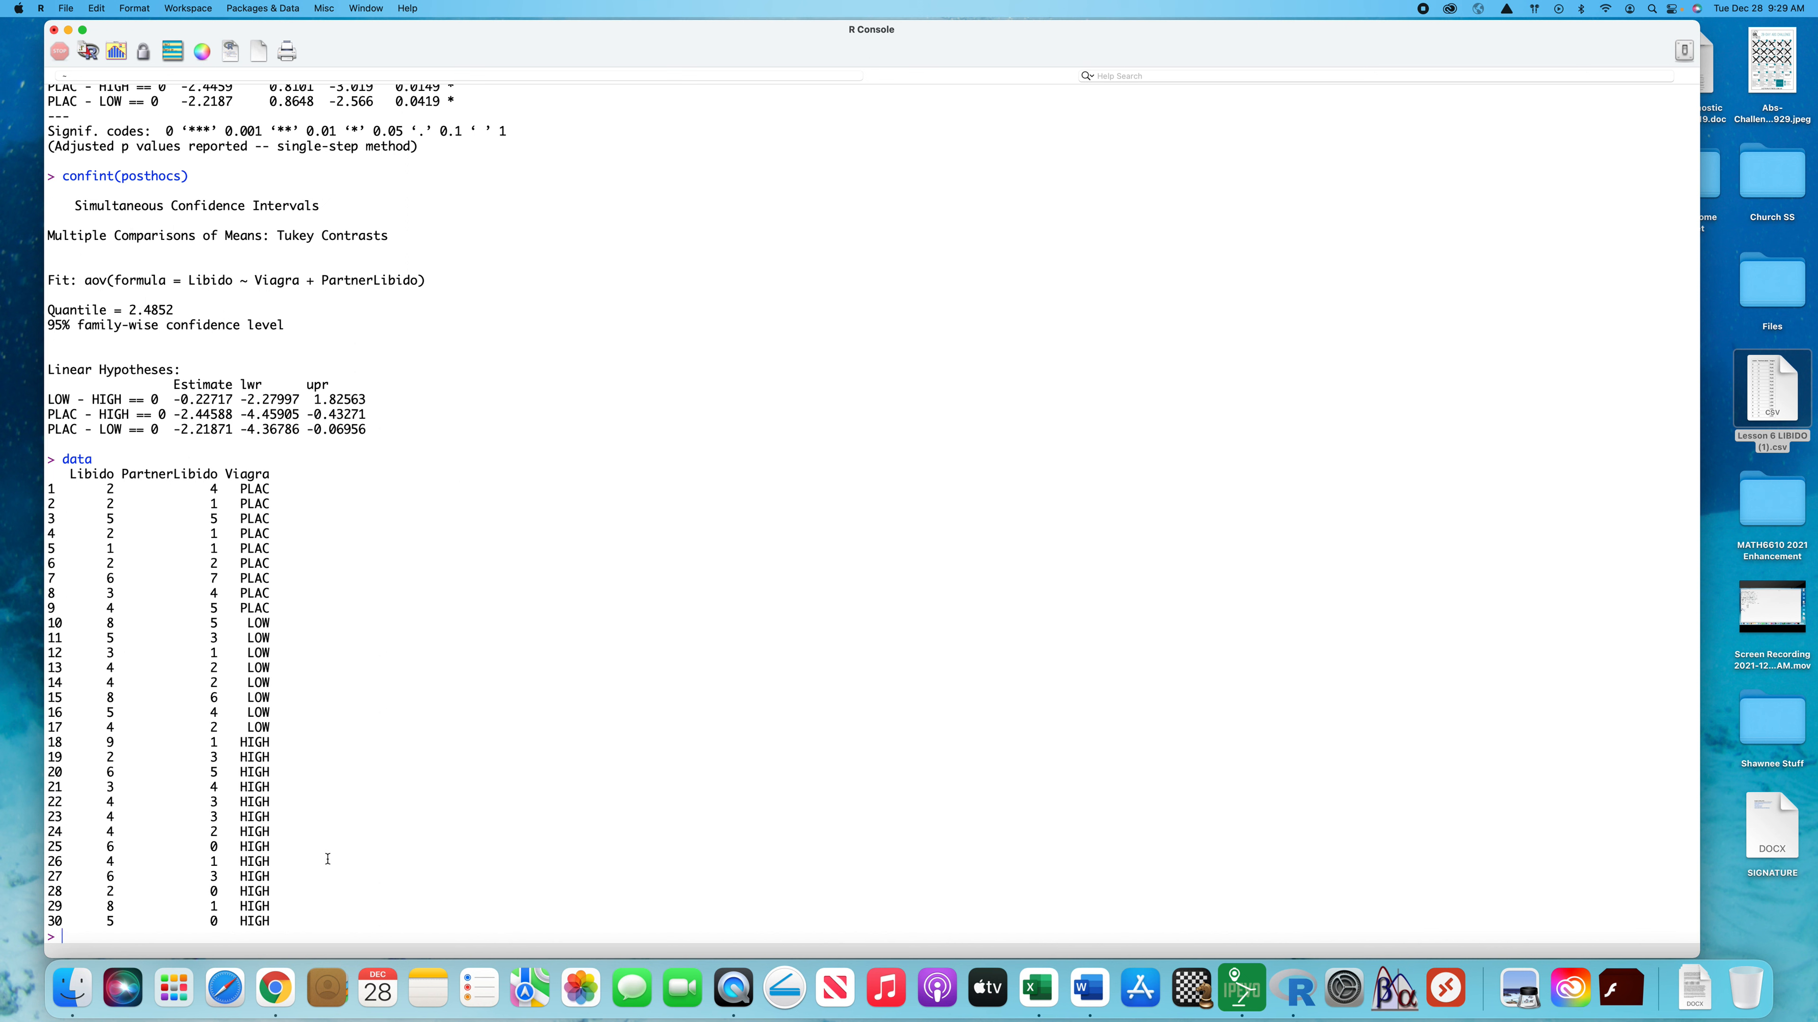
left_click_drag(279, 728, 34, 494)
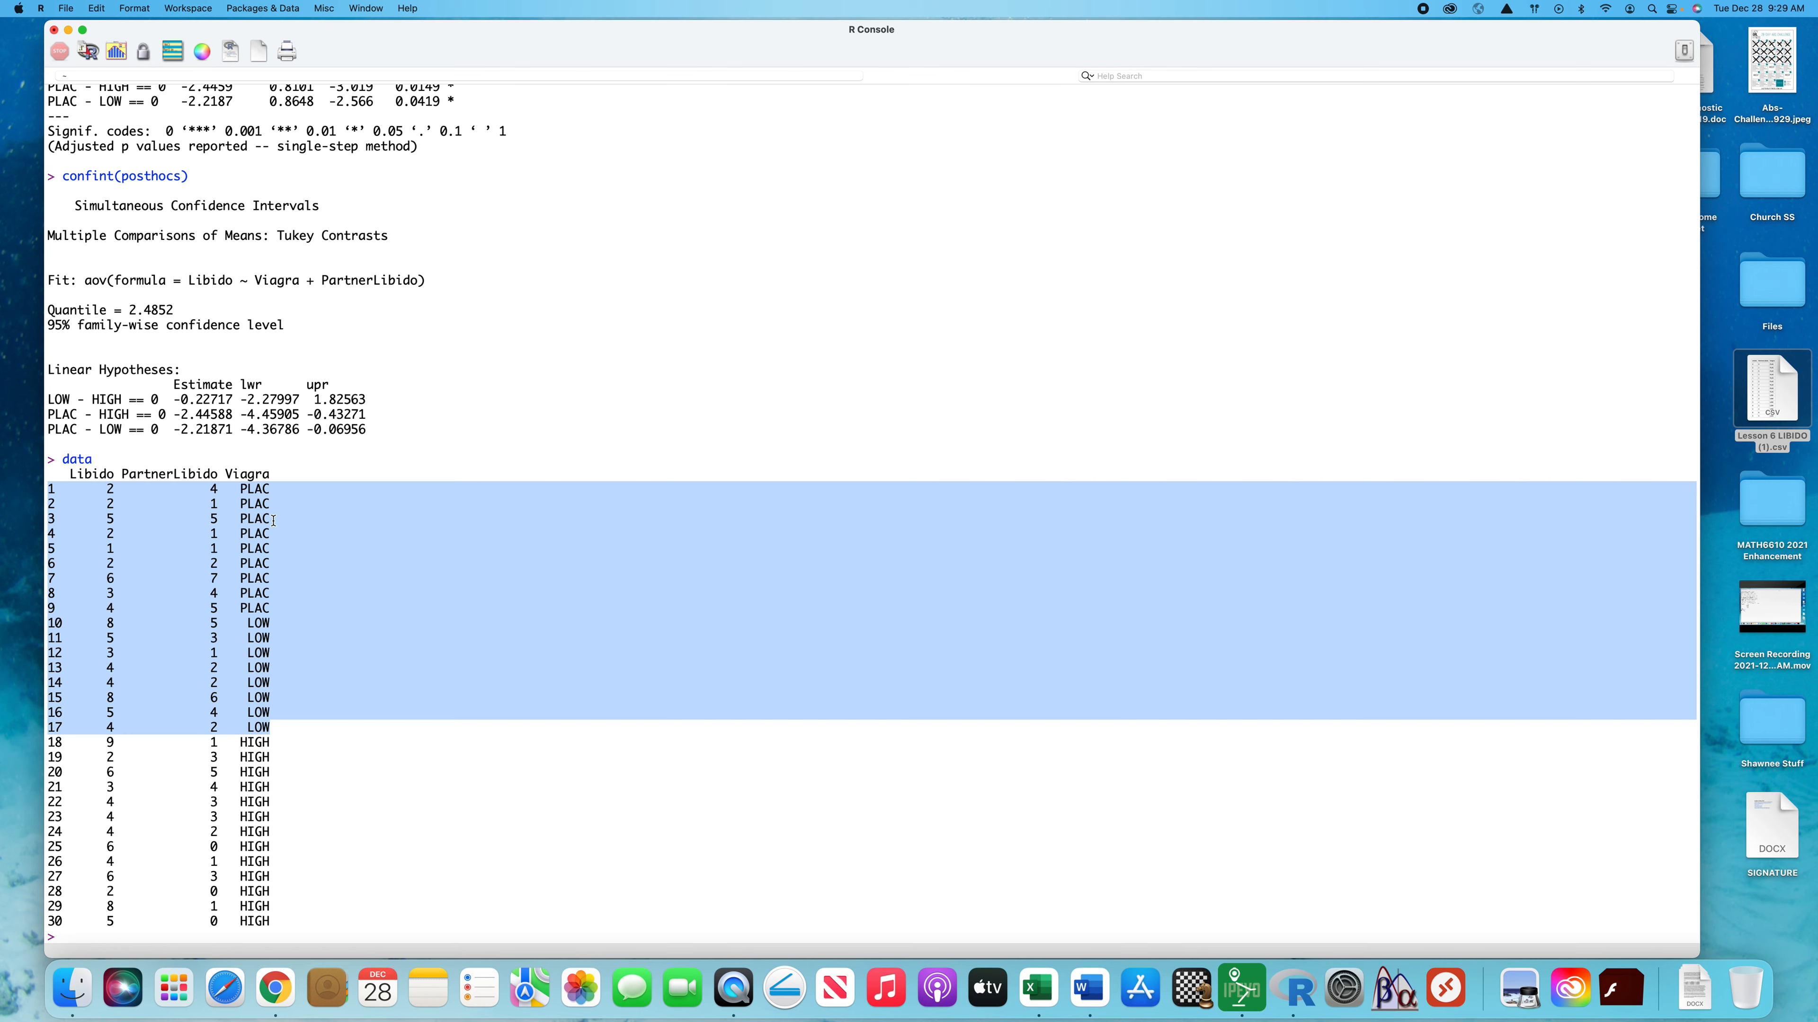
scroll(401, 508, "up", 10)
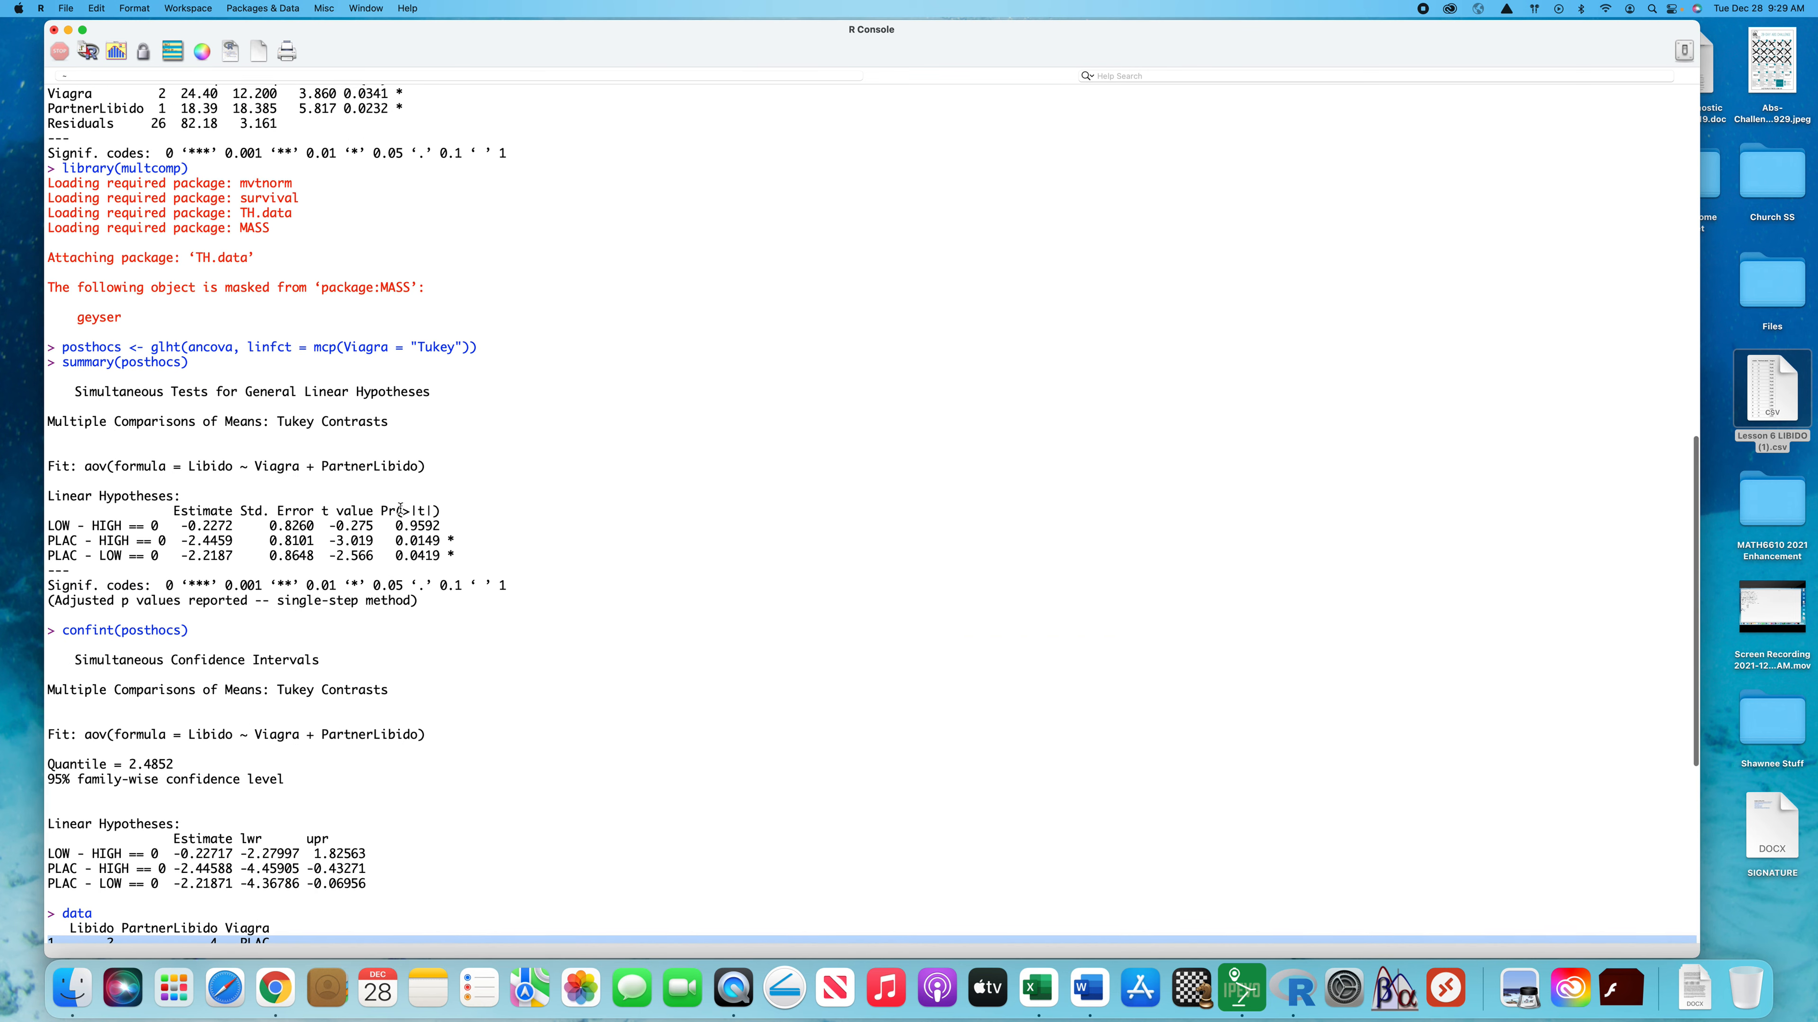
scroll(401, 508, "down", 10)
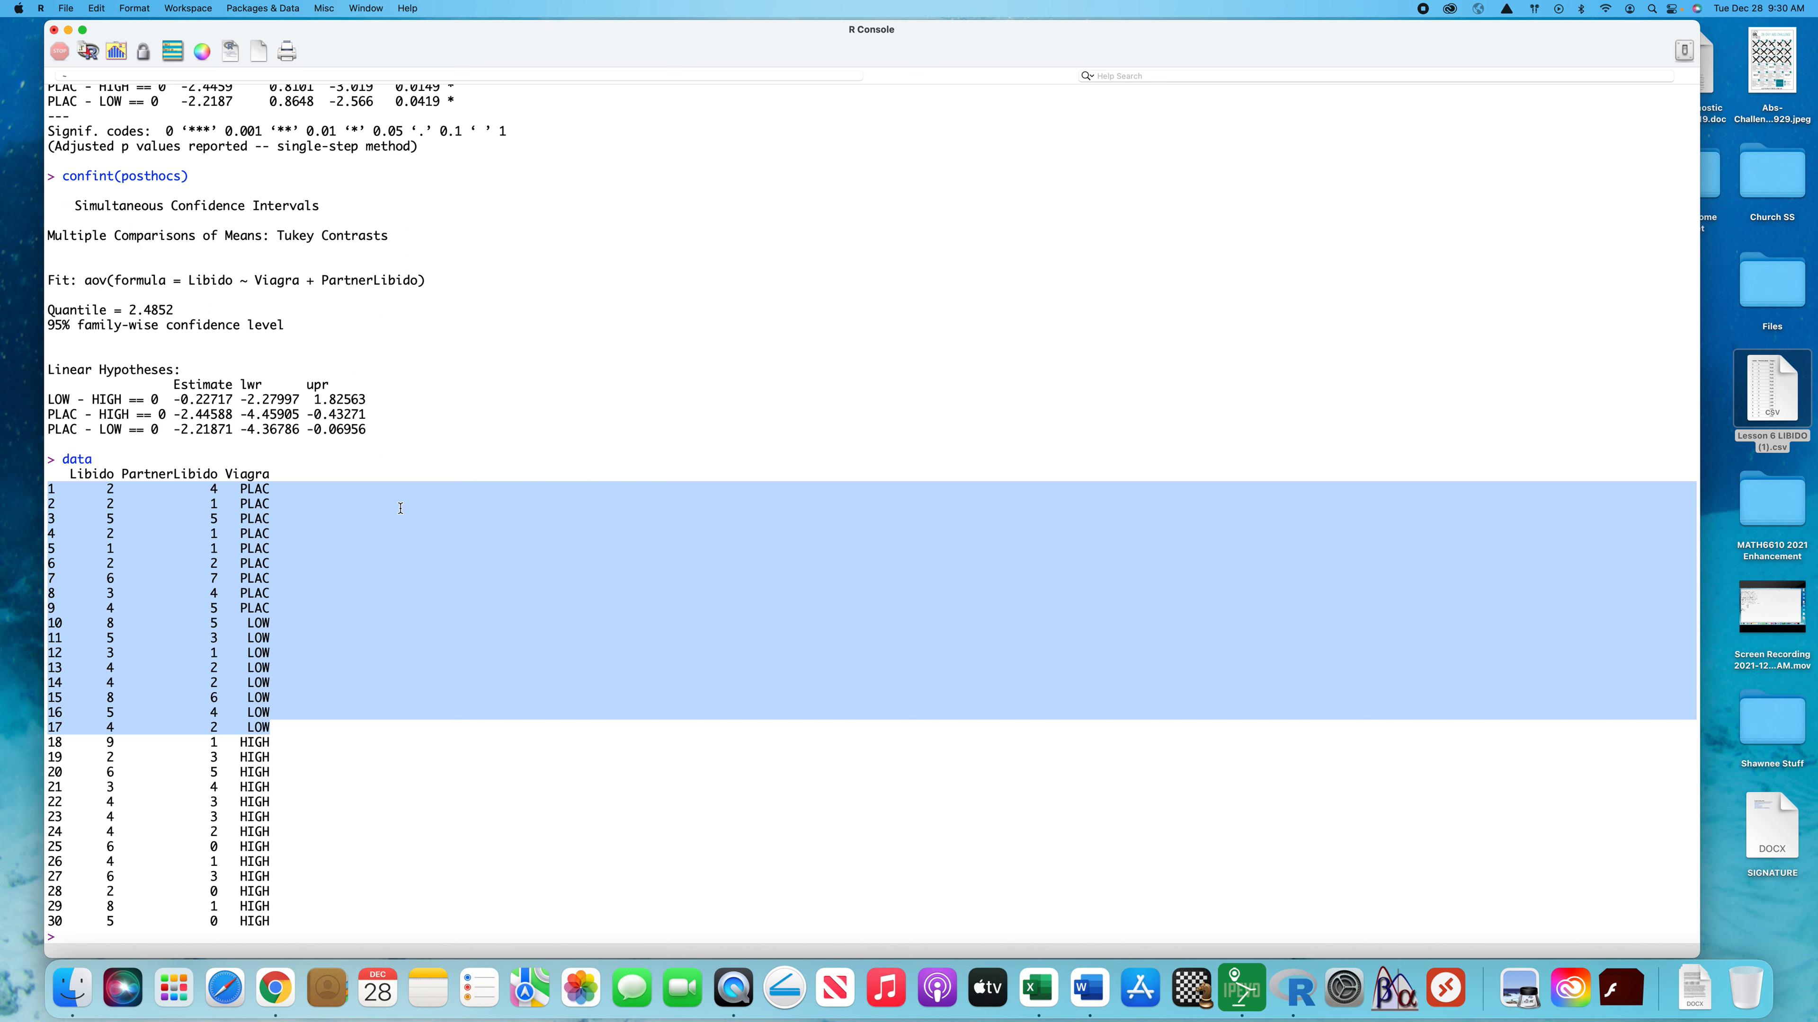
scroll(401, 508, "up", 3)
scroll(399, 508, "up", 3)
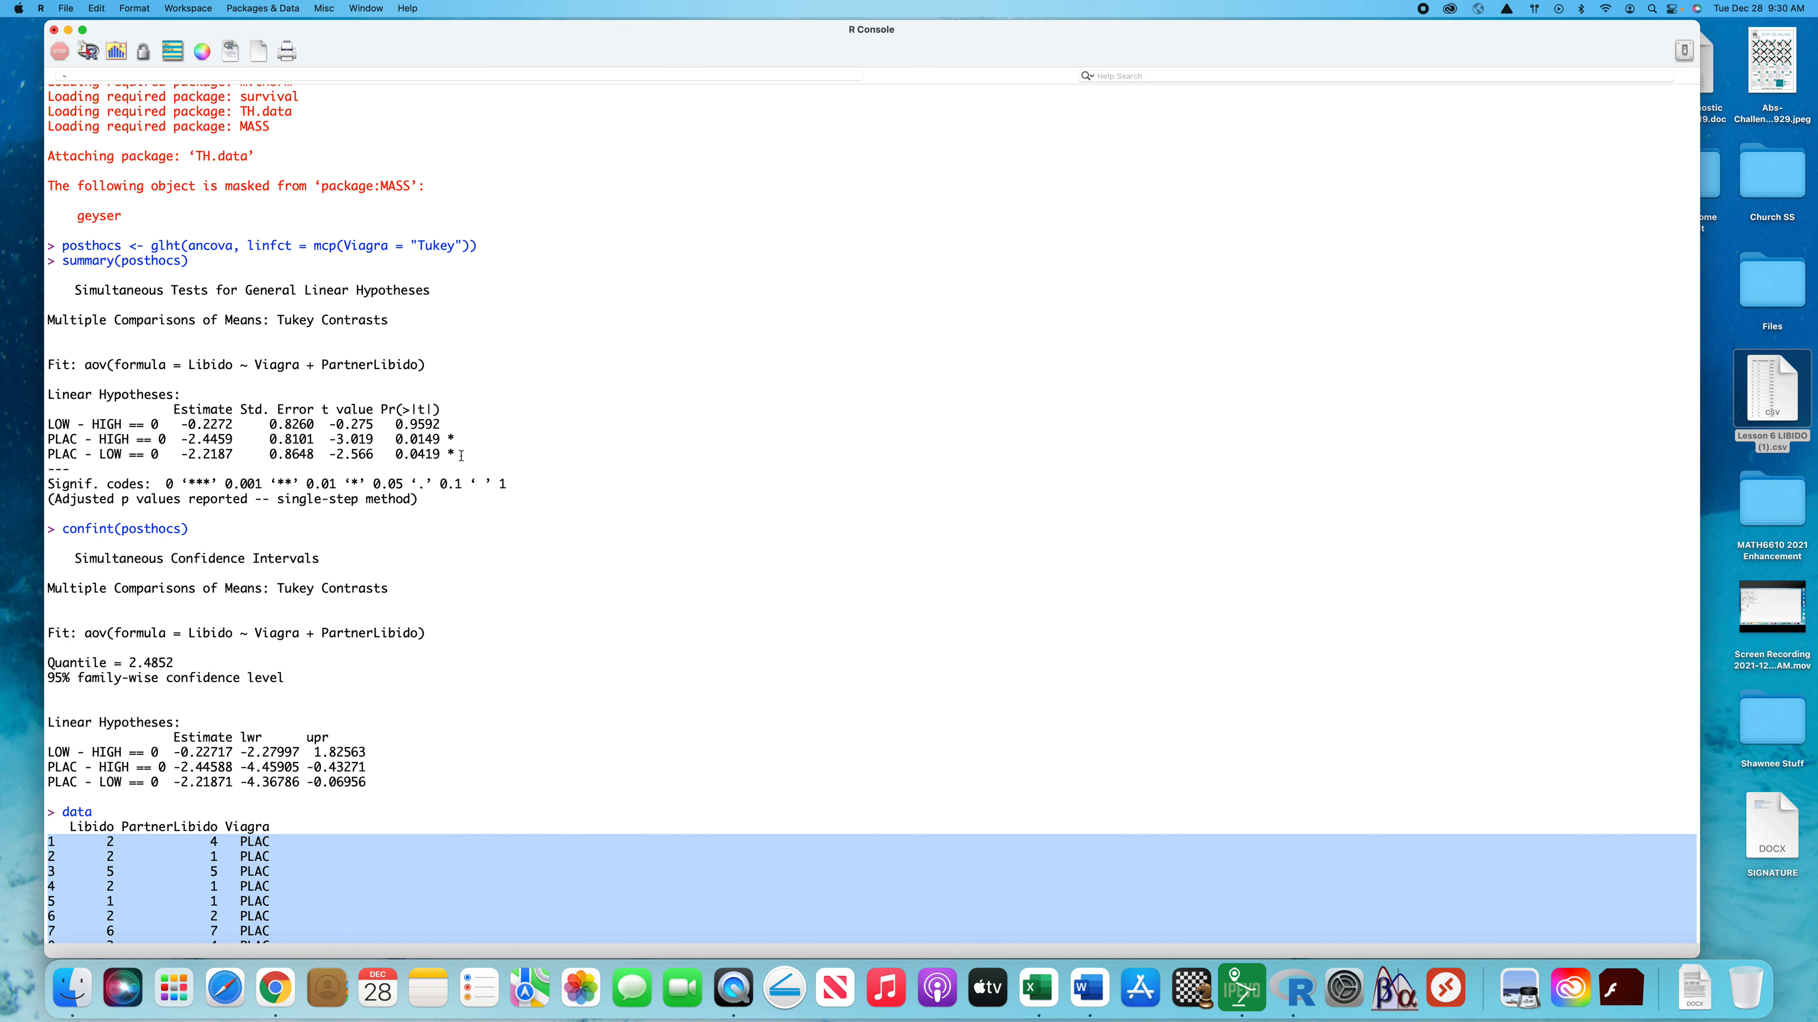
scroll(462, 455, "down", 10)
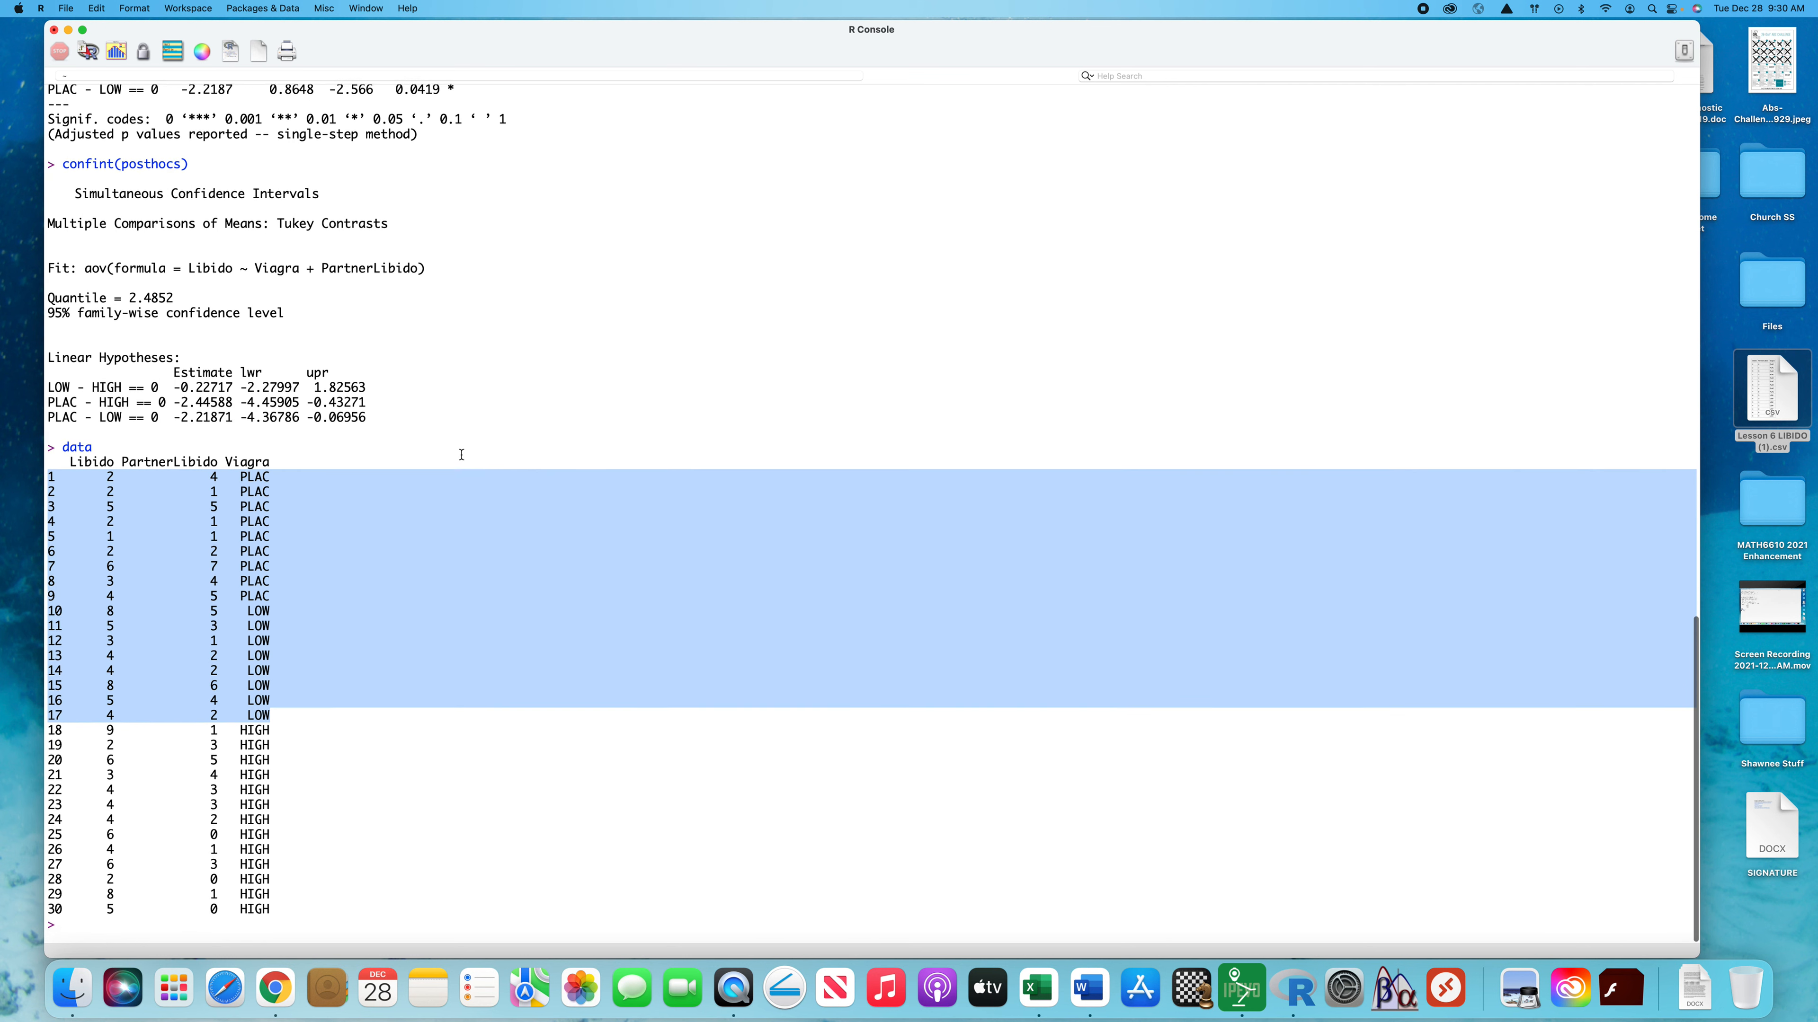
Subset the first 17 rows and attach the result by running newdata <- data[1:17, ]; attach(newdata)
left_click(76, 939)
type("newdata <- data")
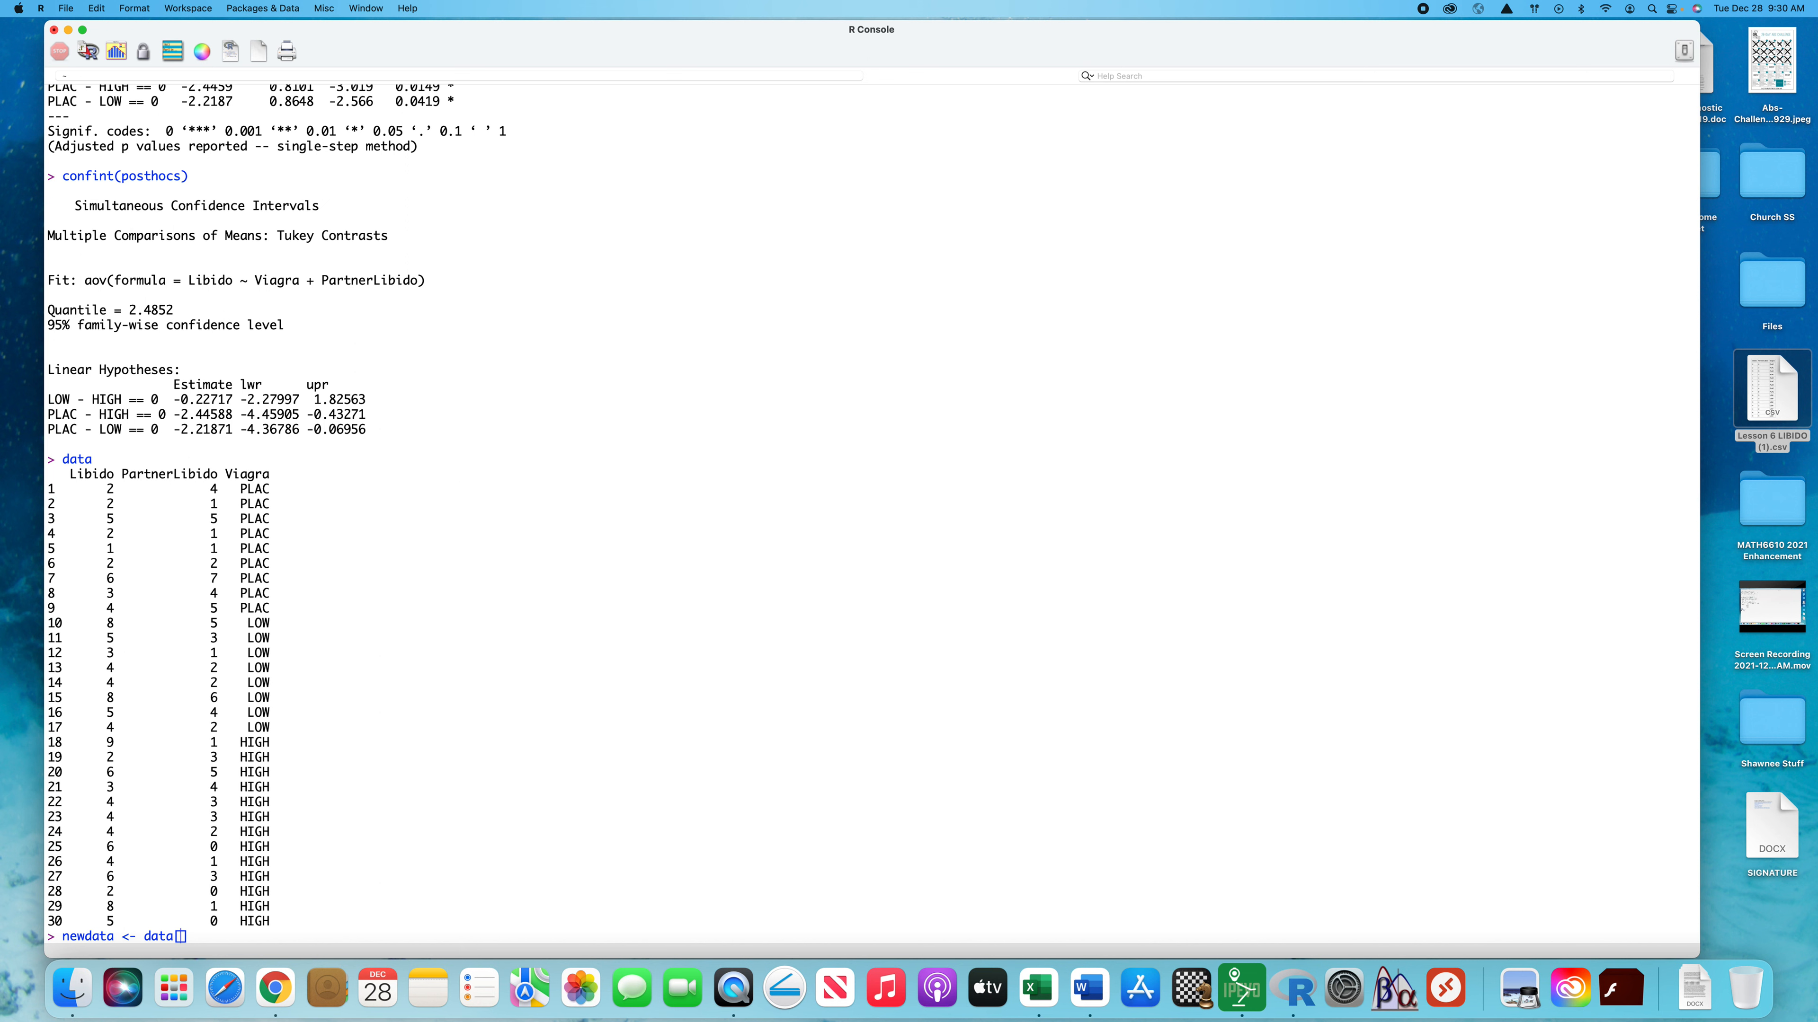
type("[1:17,")
type("; attach(newdata")
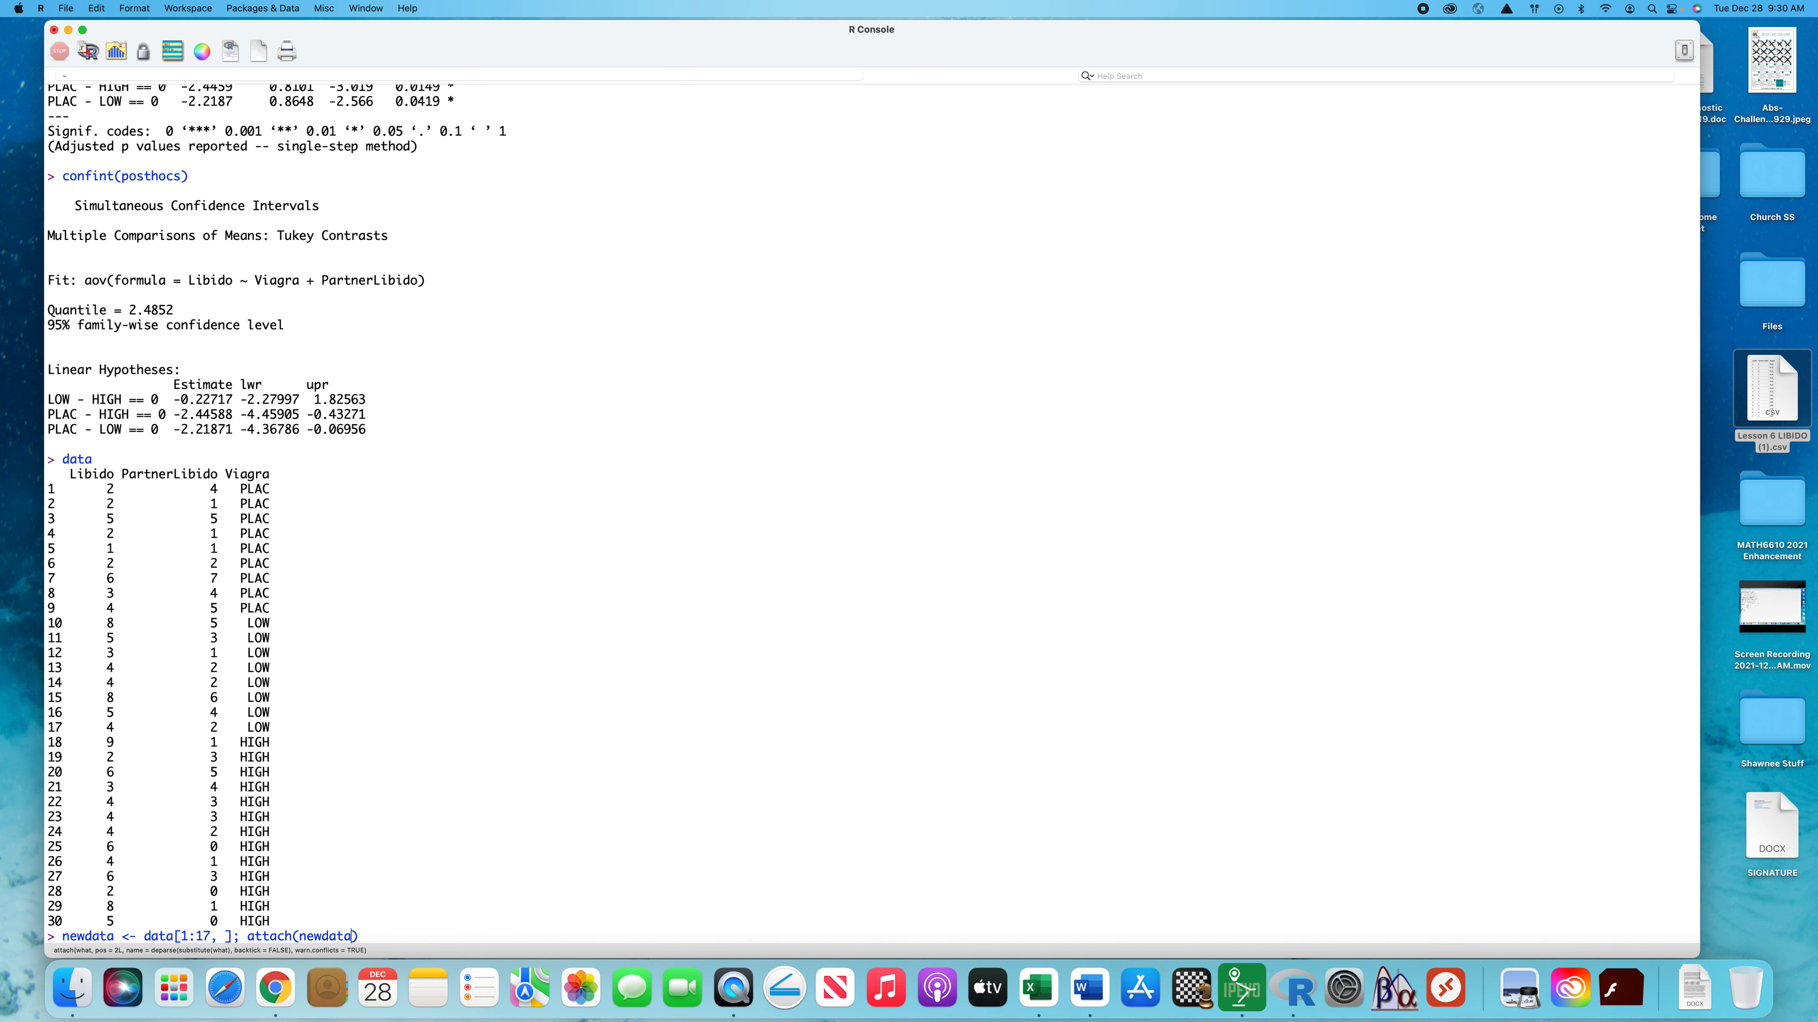
key("Return")
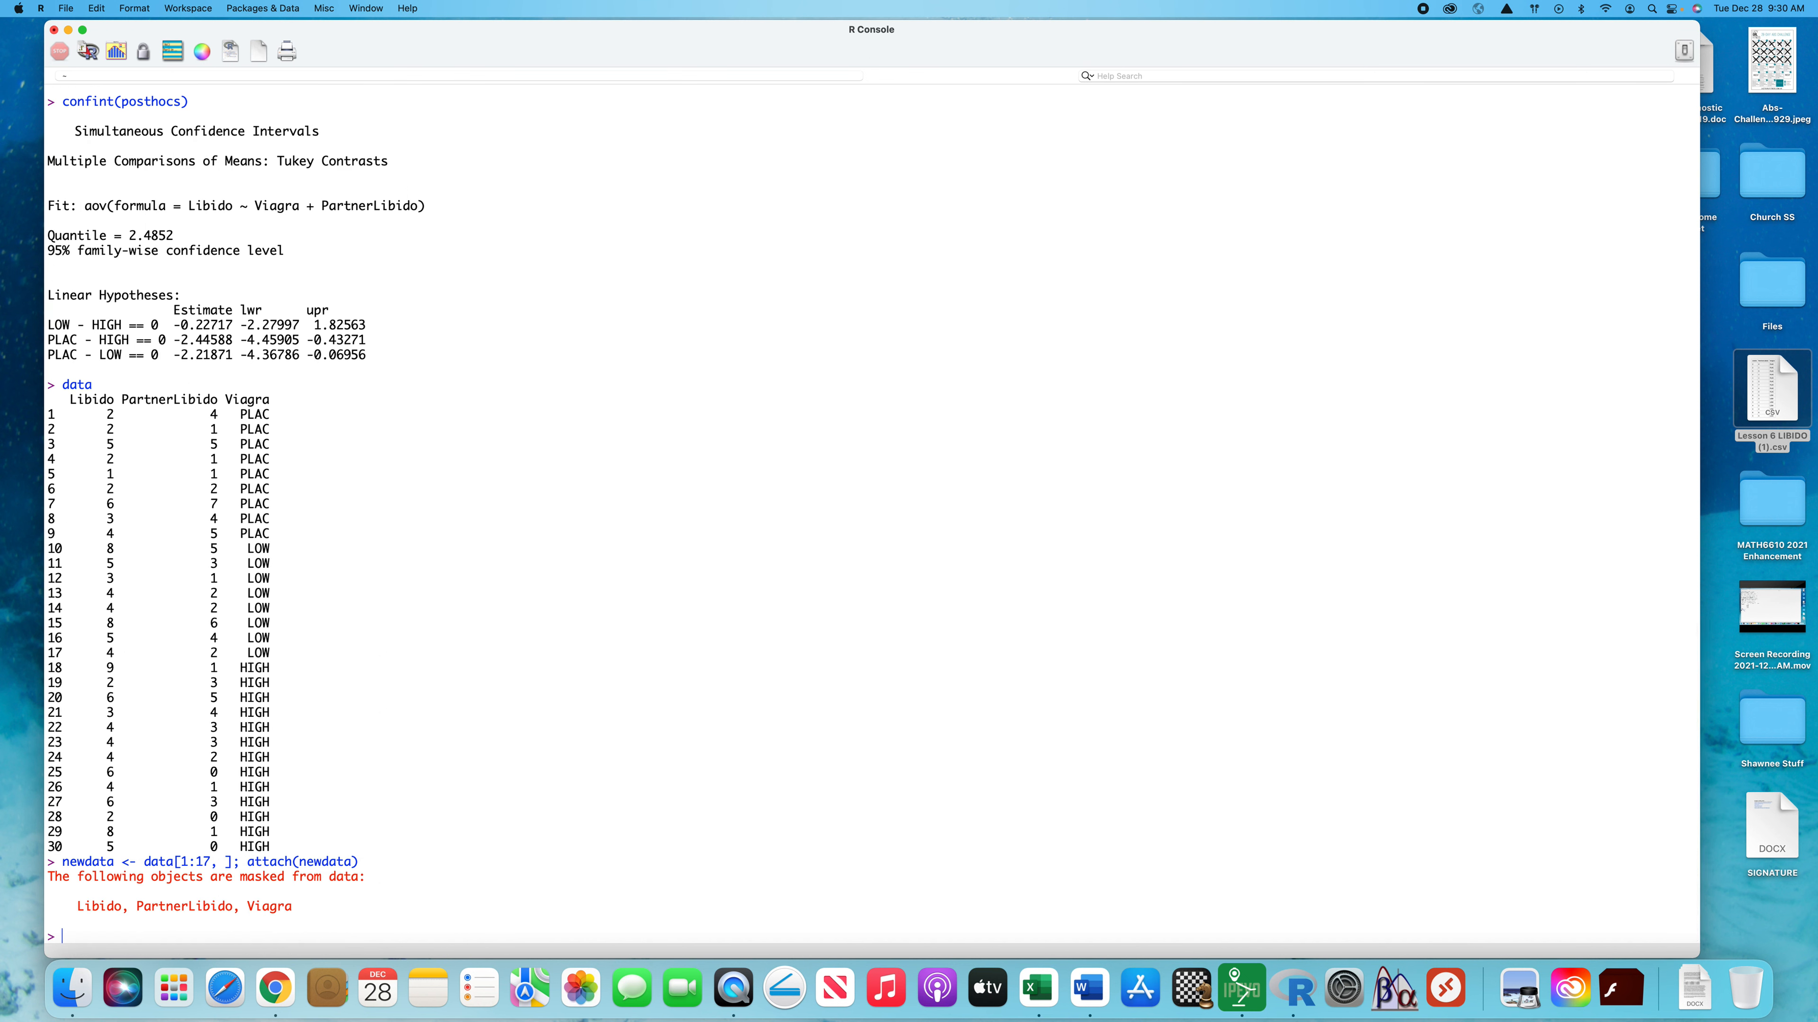
Run a two-sample t-test of Libido by Viagra group with t.test(Libido ~ Viagra)
type("t.test(Libido ~ Viagra")
key("Return")
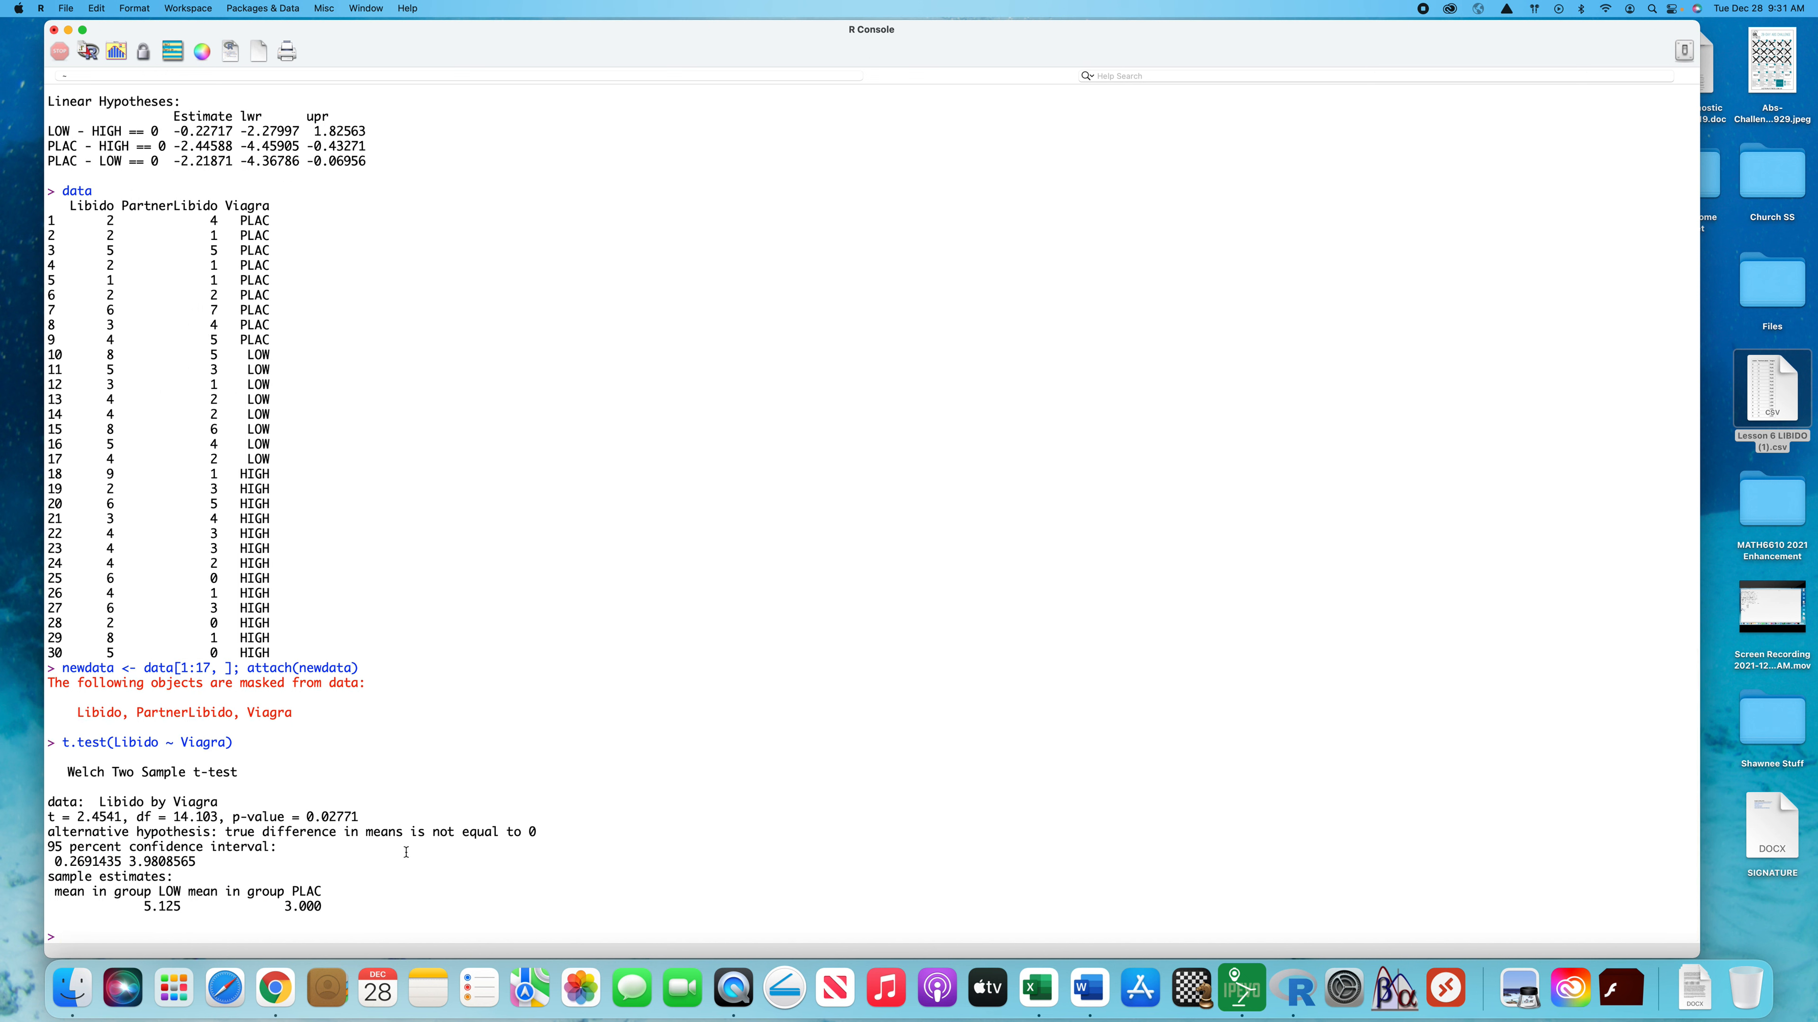
Compare the t-test's p-value with the PLAC - LOW row of the Tukey contrasts, and review the complete Welch t-test output
left_click_drag(359, 817, 307, 817)
scroll(443, 807, "up", 10)
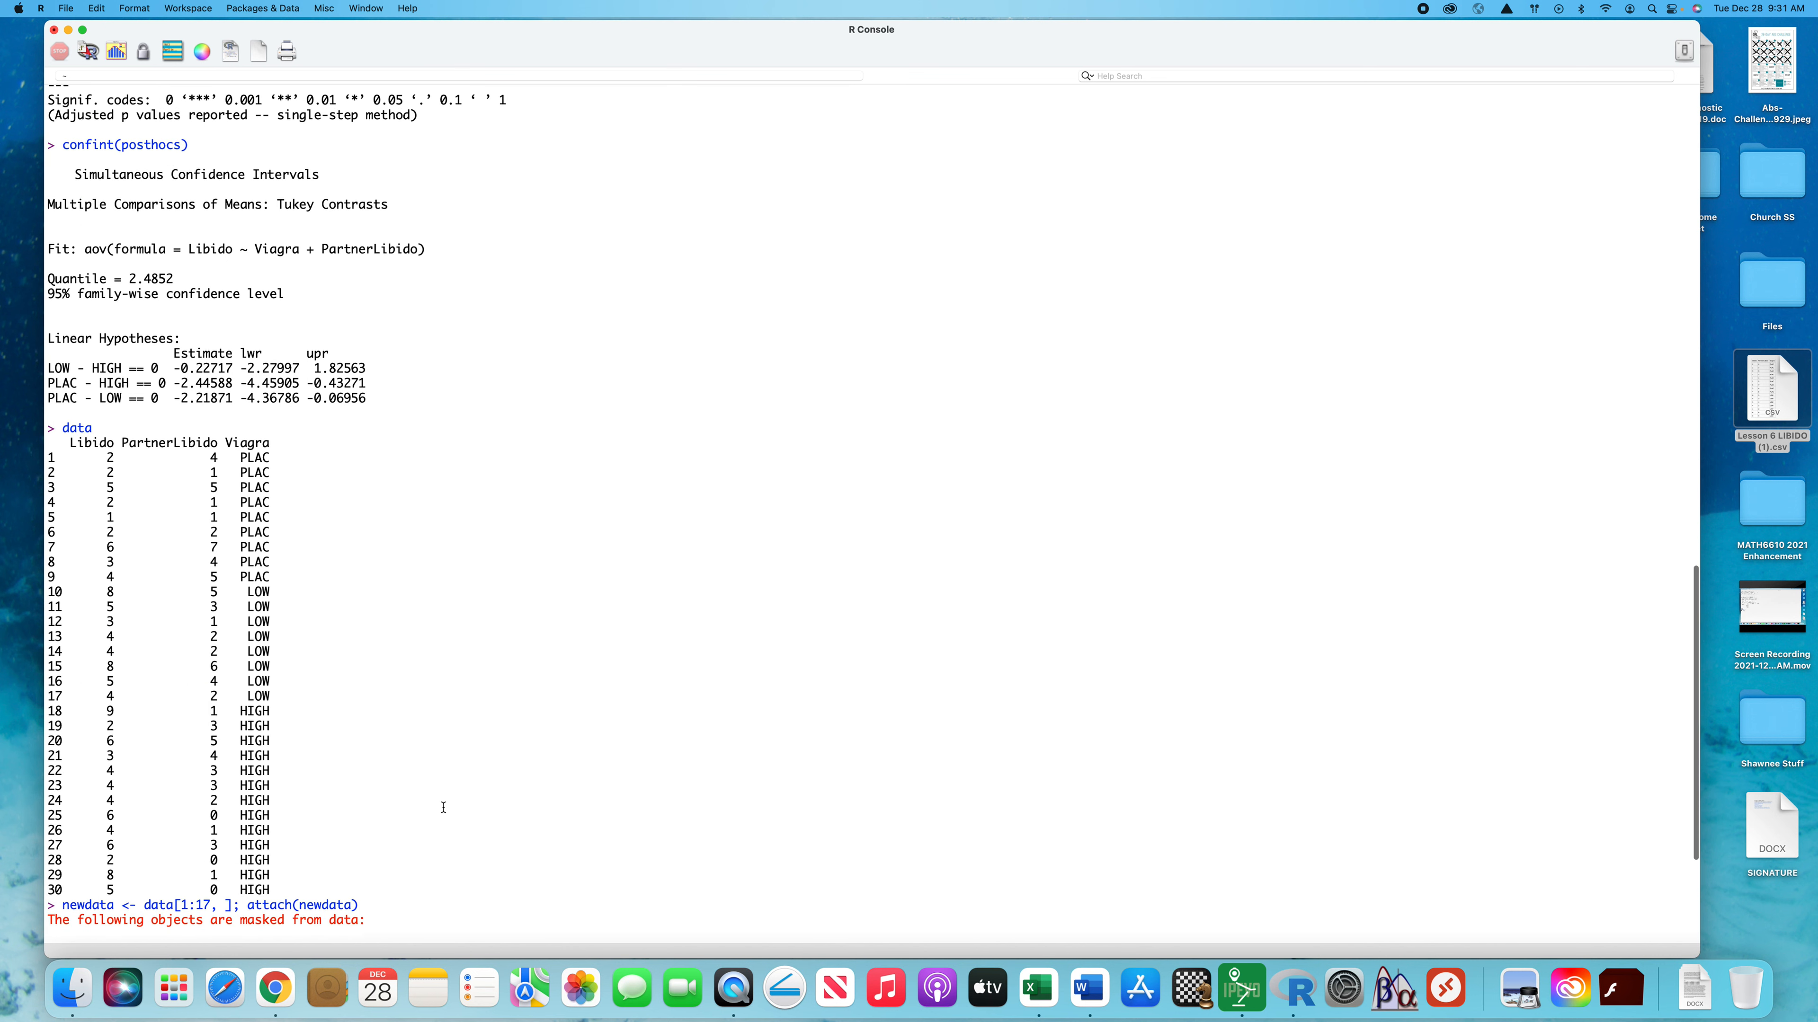
scroll(383, 390, "down", 5)
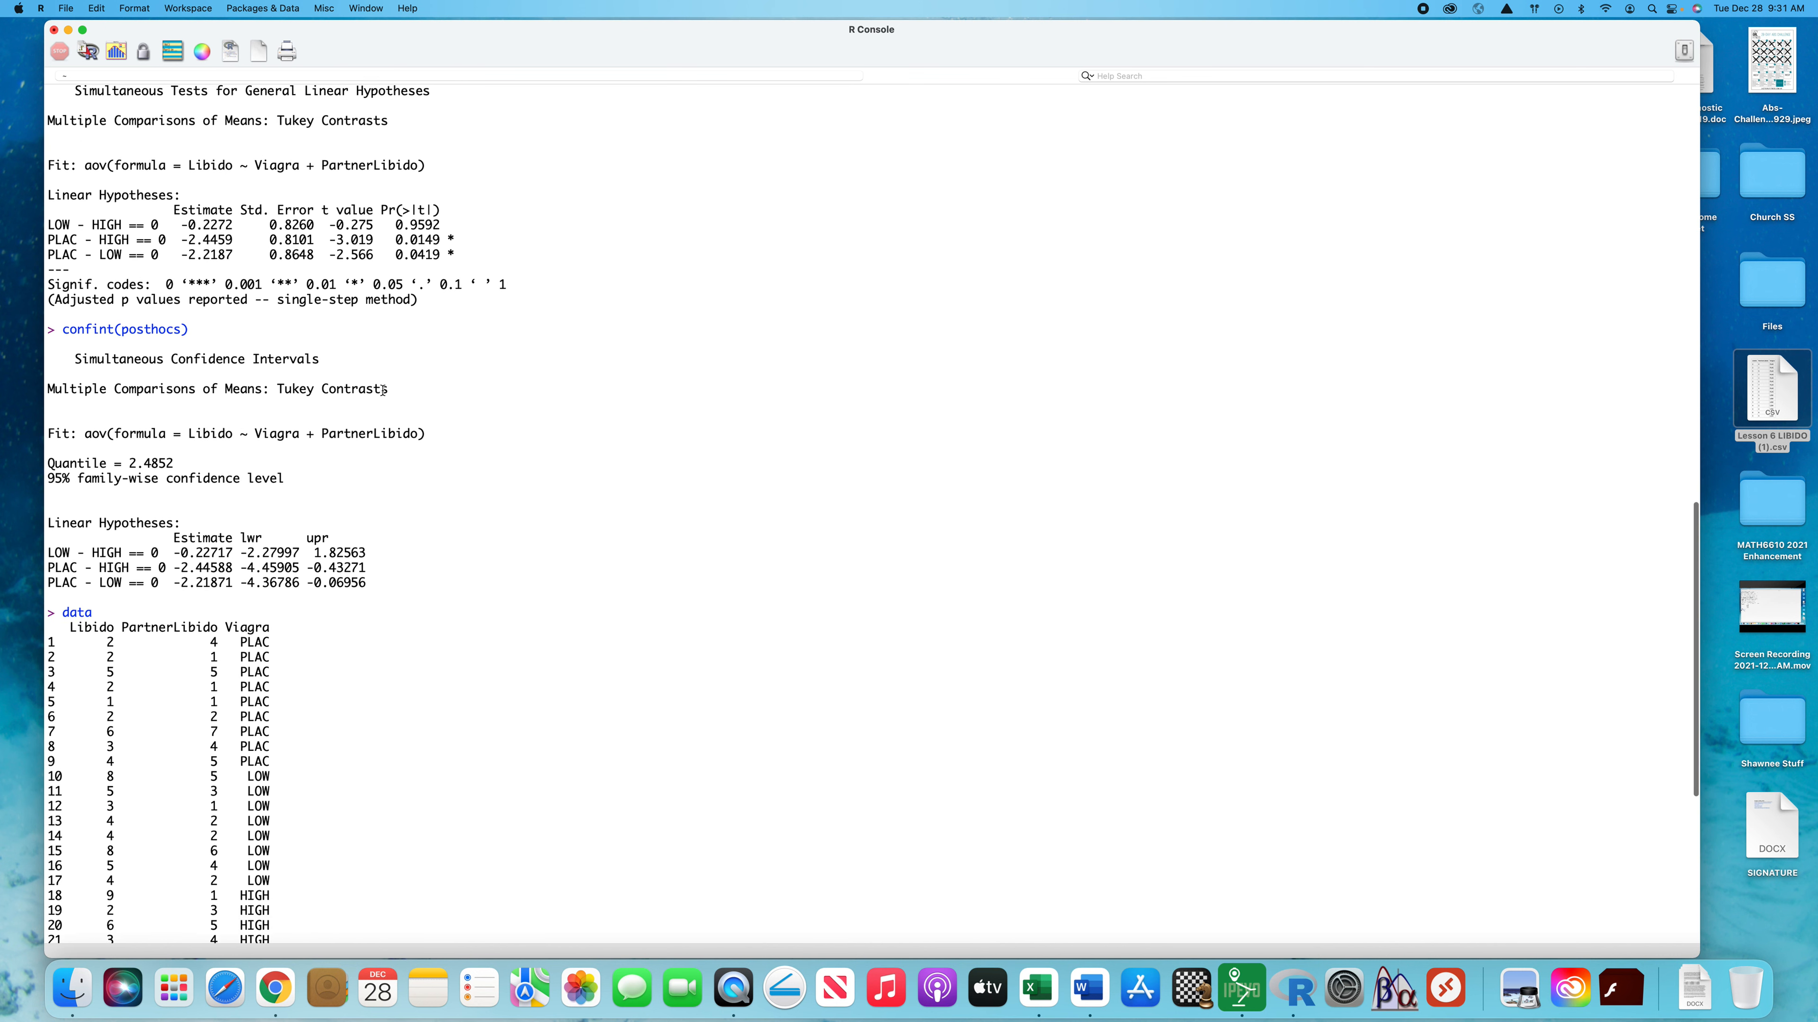
scroll(150, 278, "up", 5)
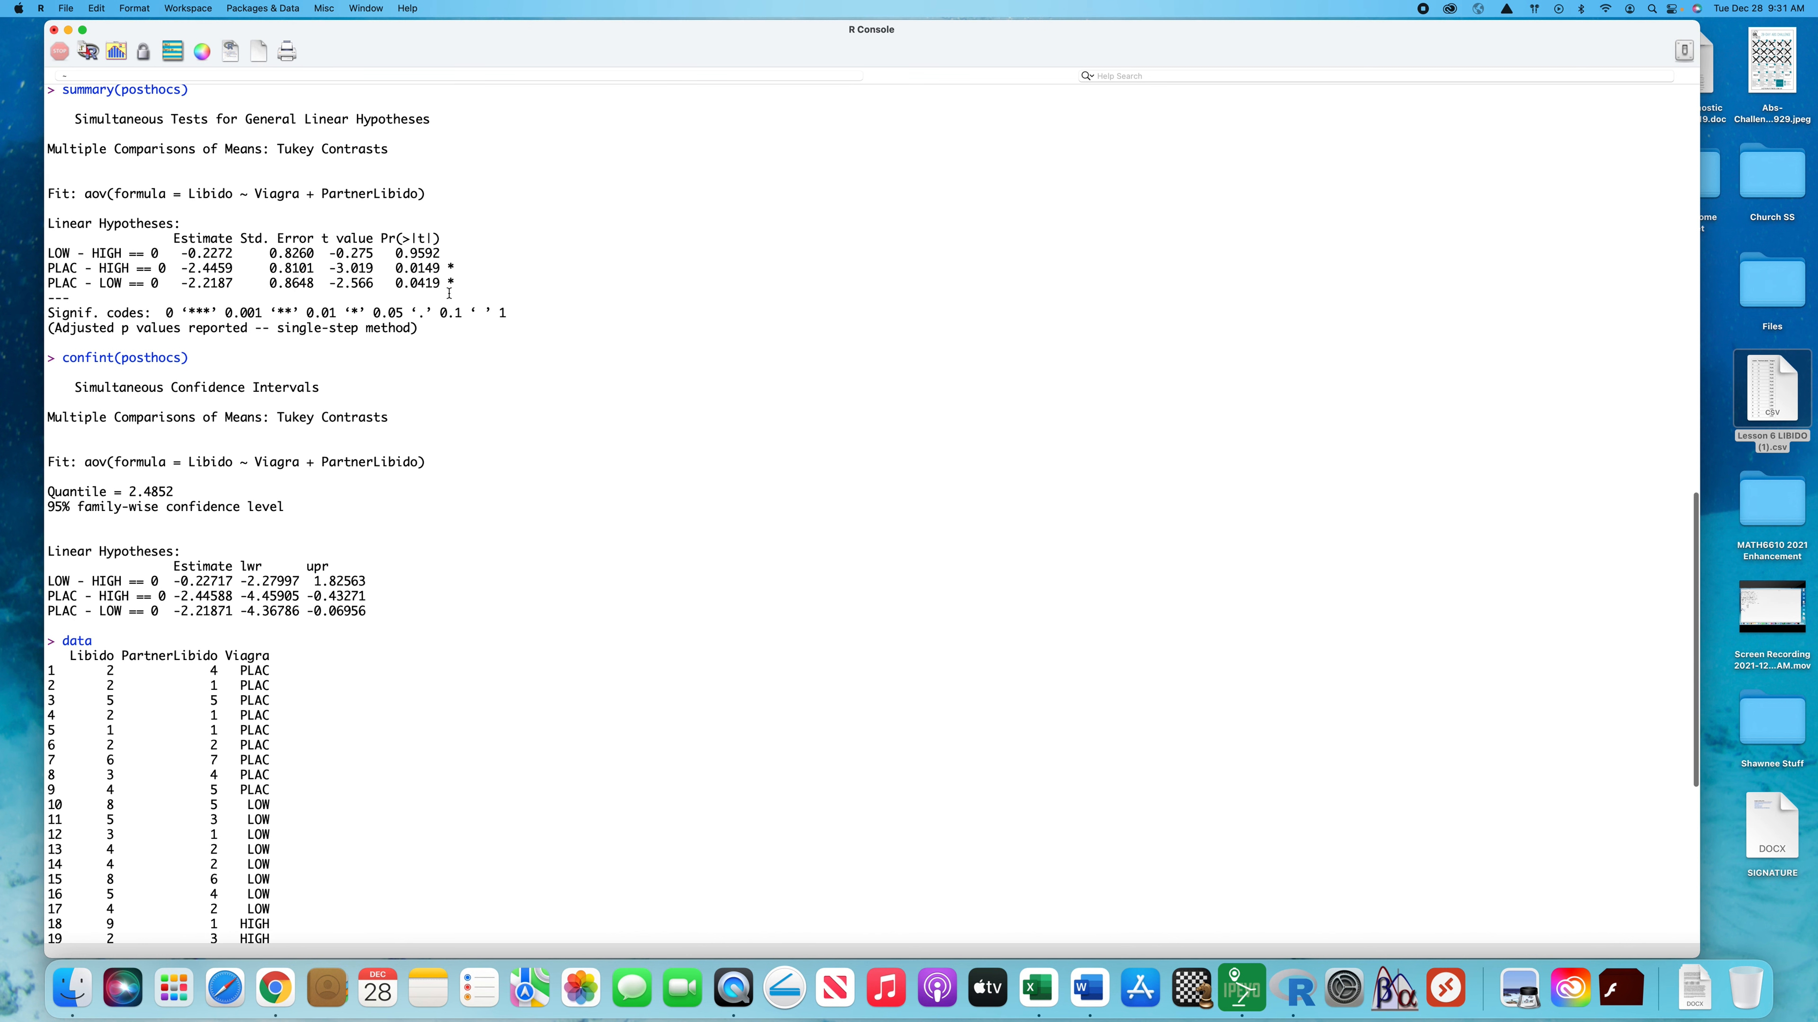
left_click_drag(464, 284, 191, 280)
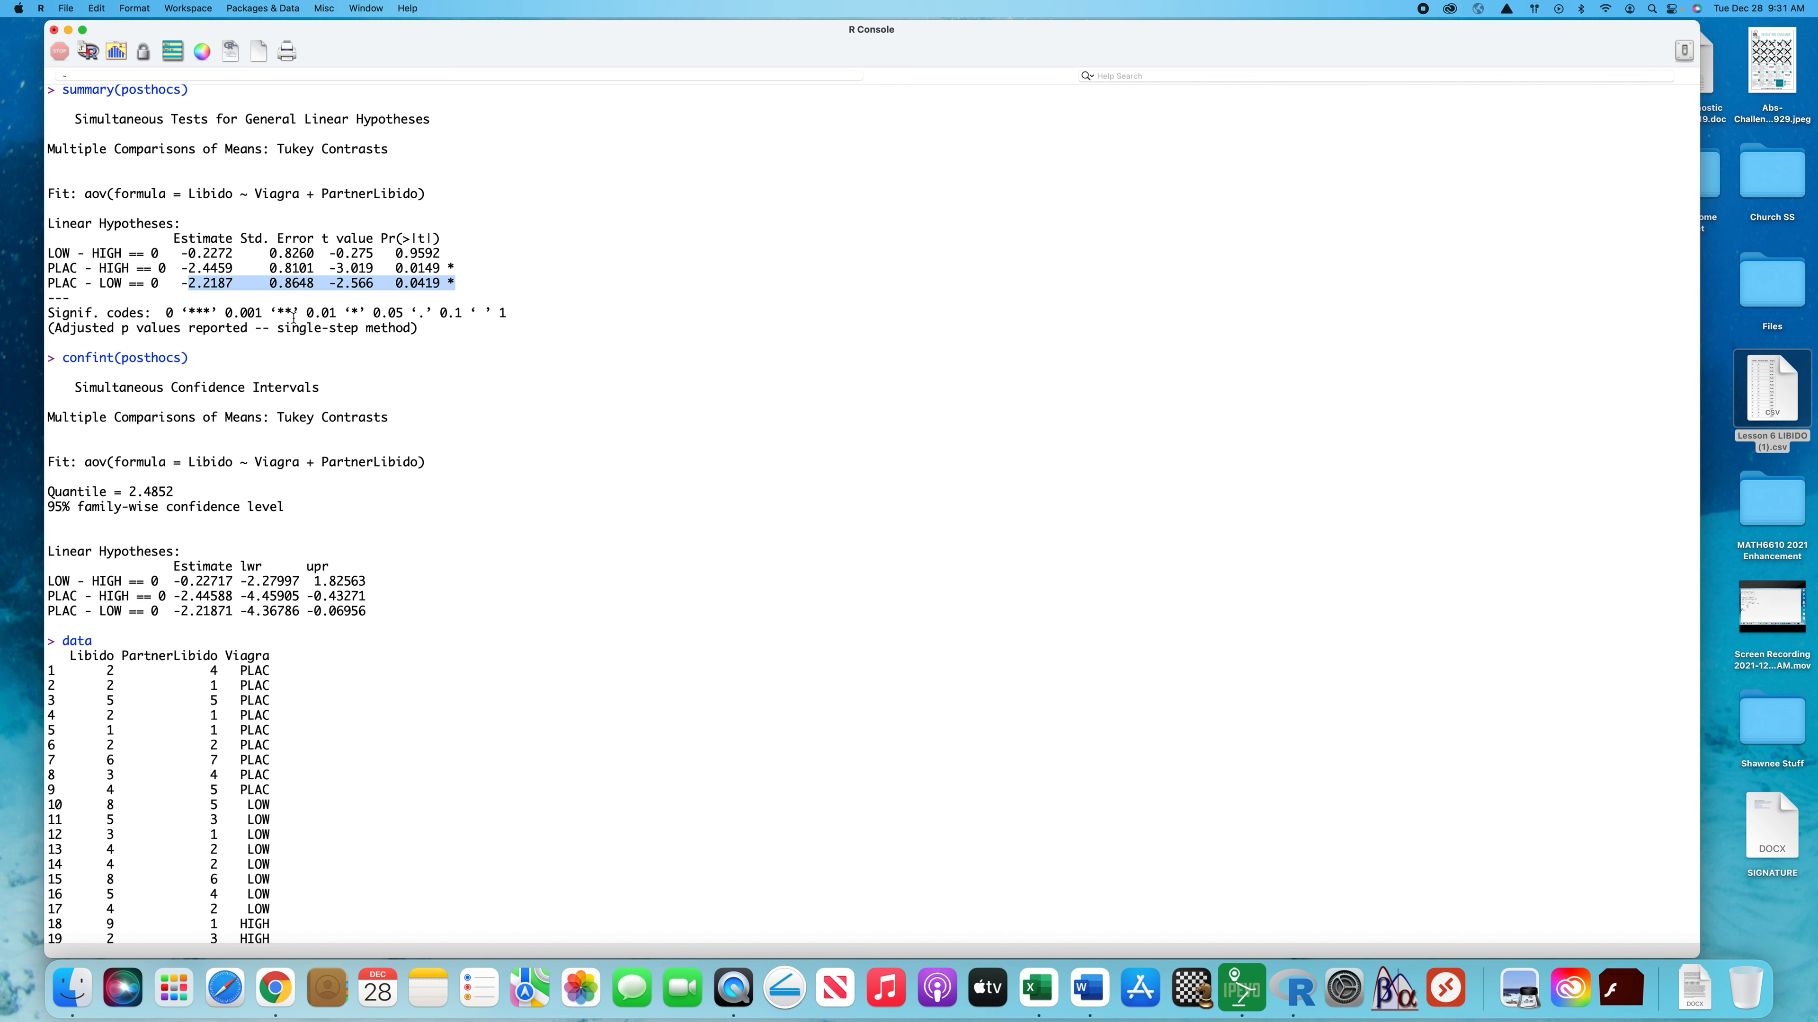
scroll(593, 534, "down", 2)
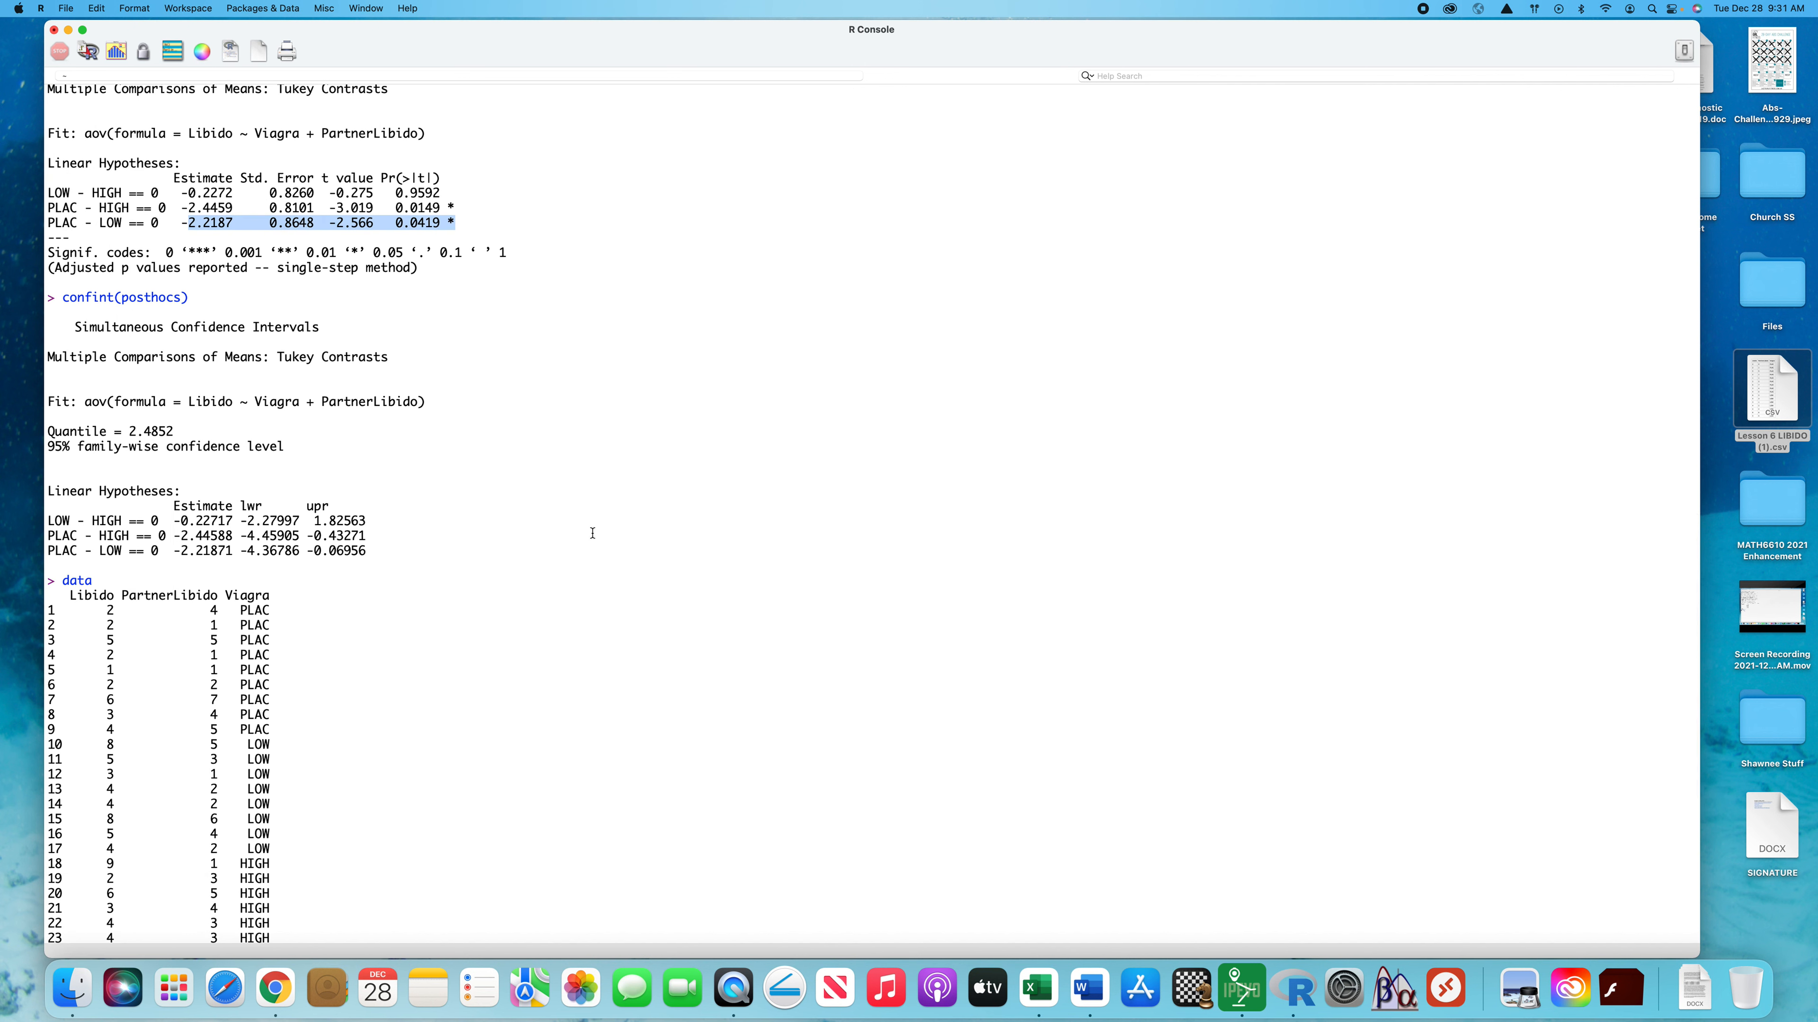
scroll(593, 534, "down", 2)
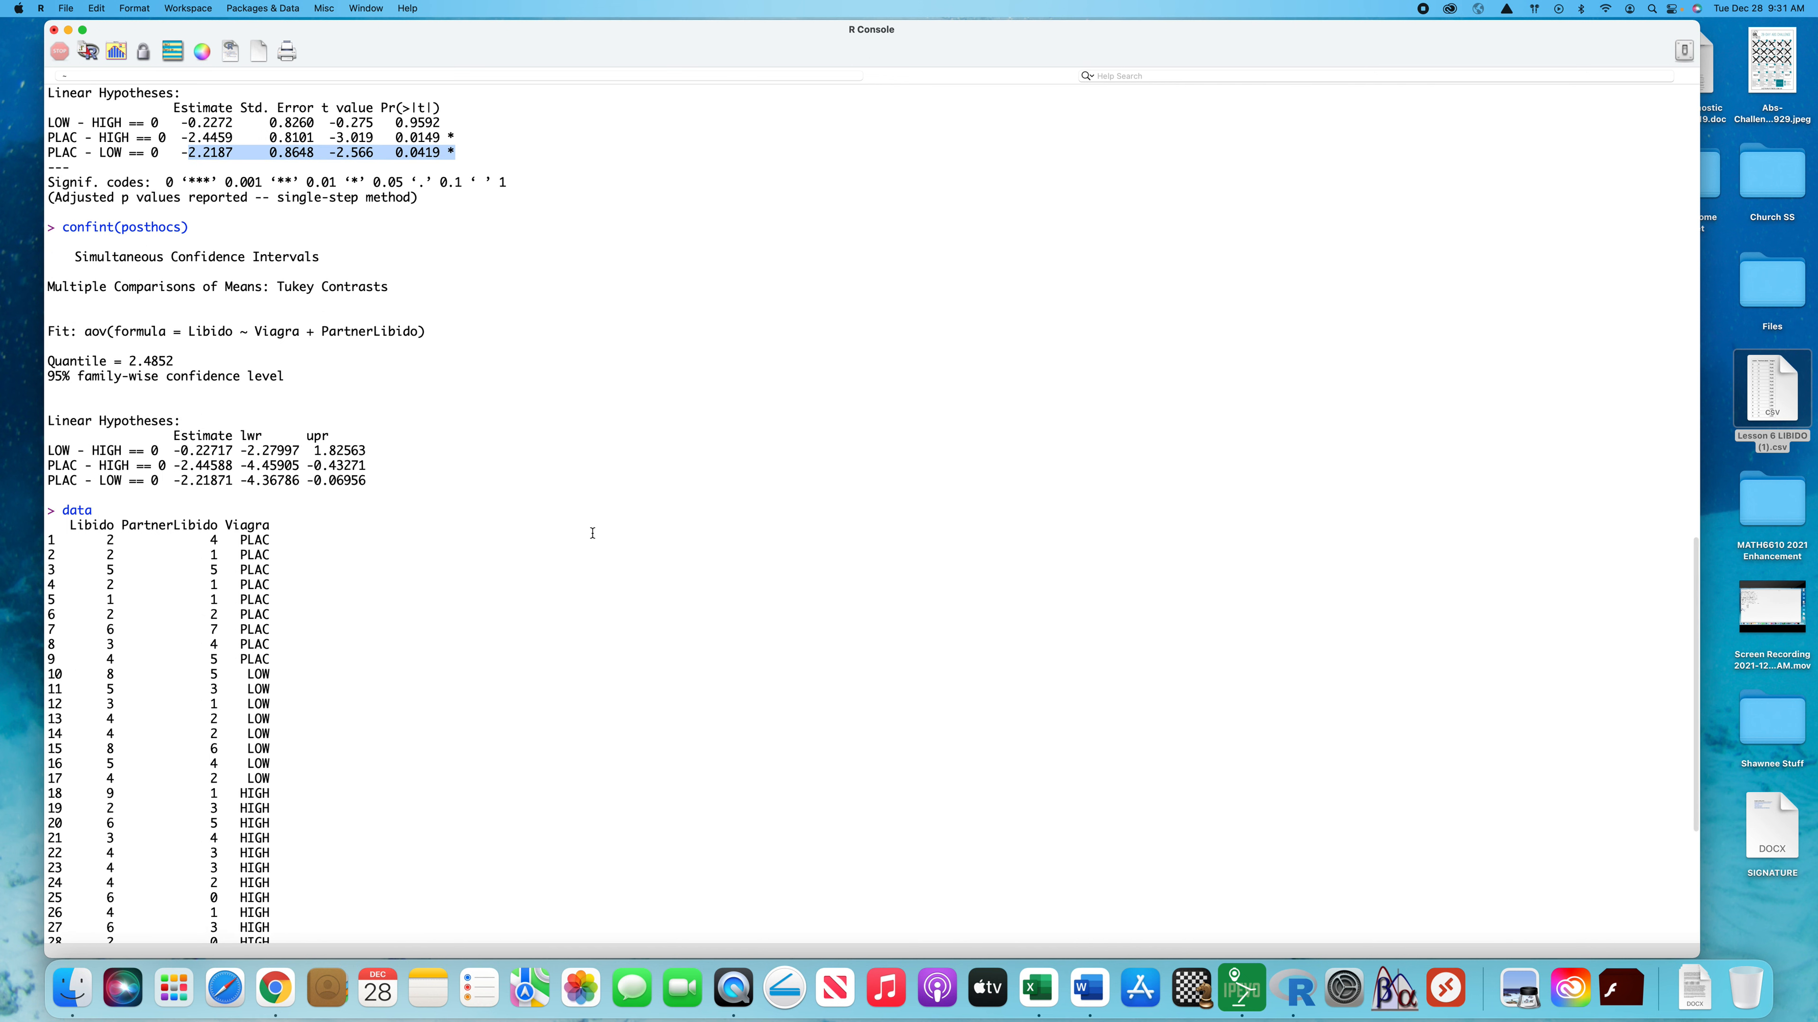
scroll(592, 533, "up", 1)
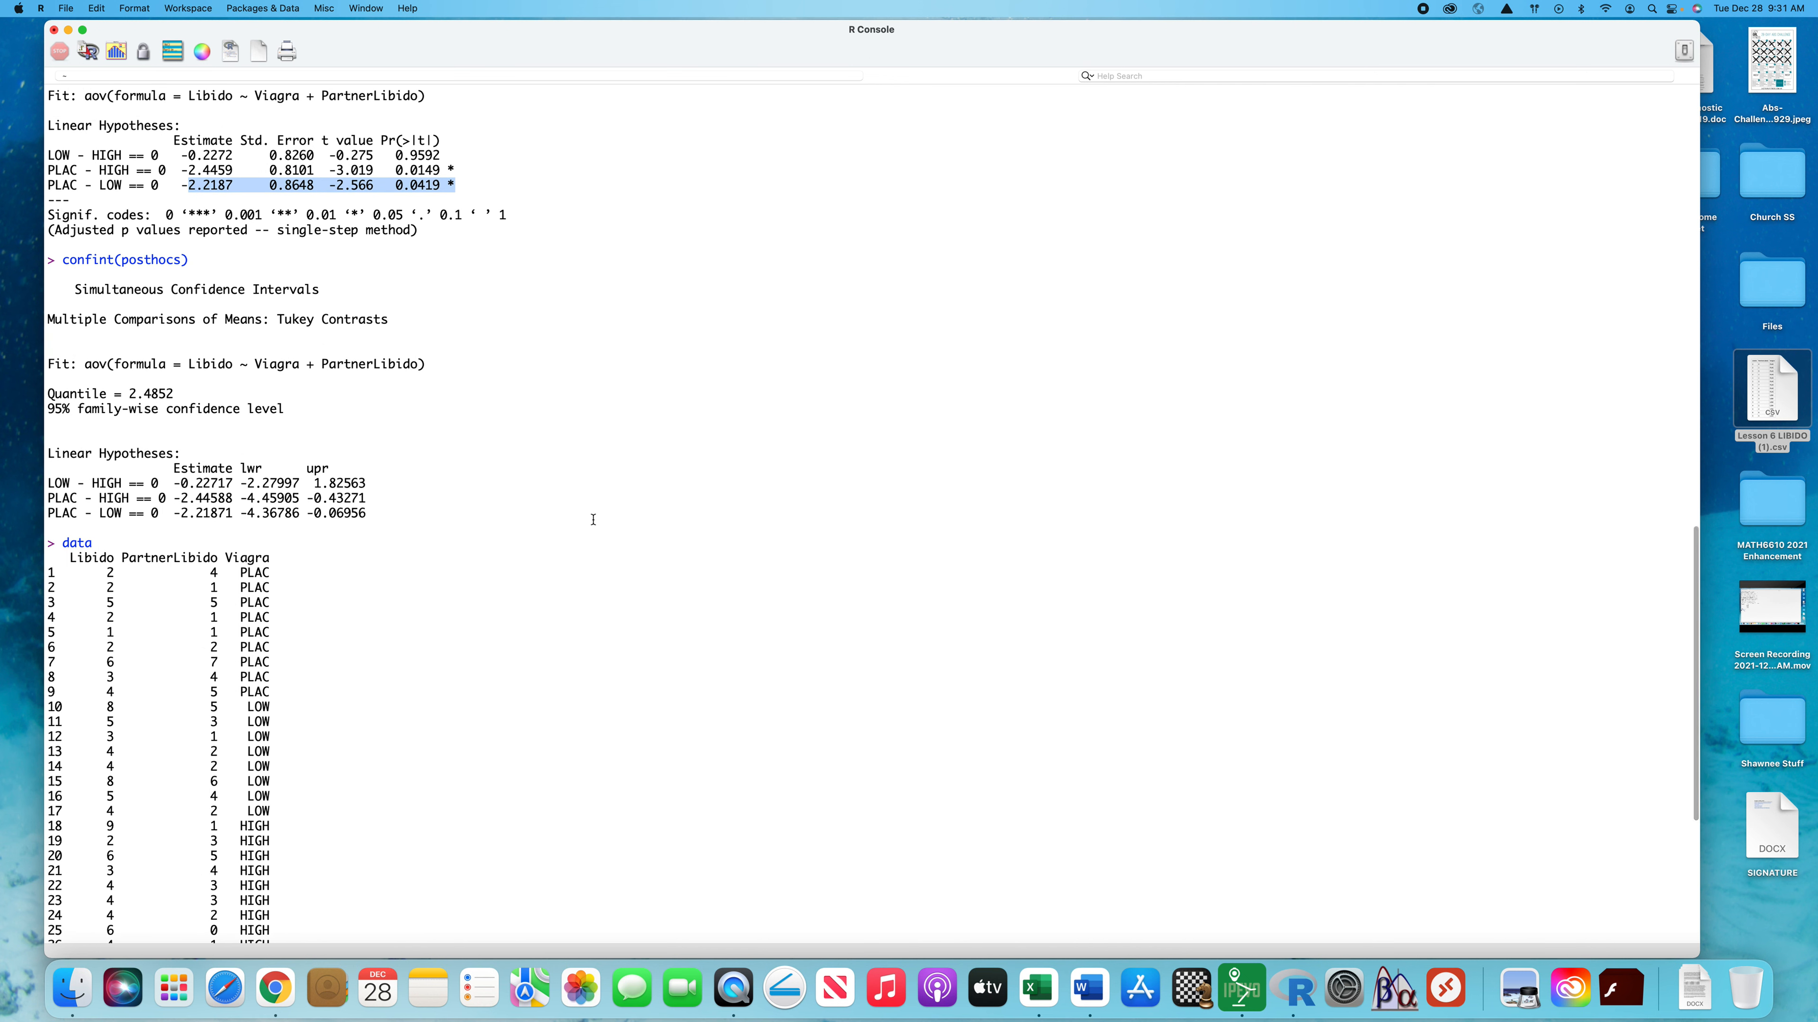
scroll(594, 520, "down", 10)
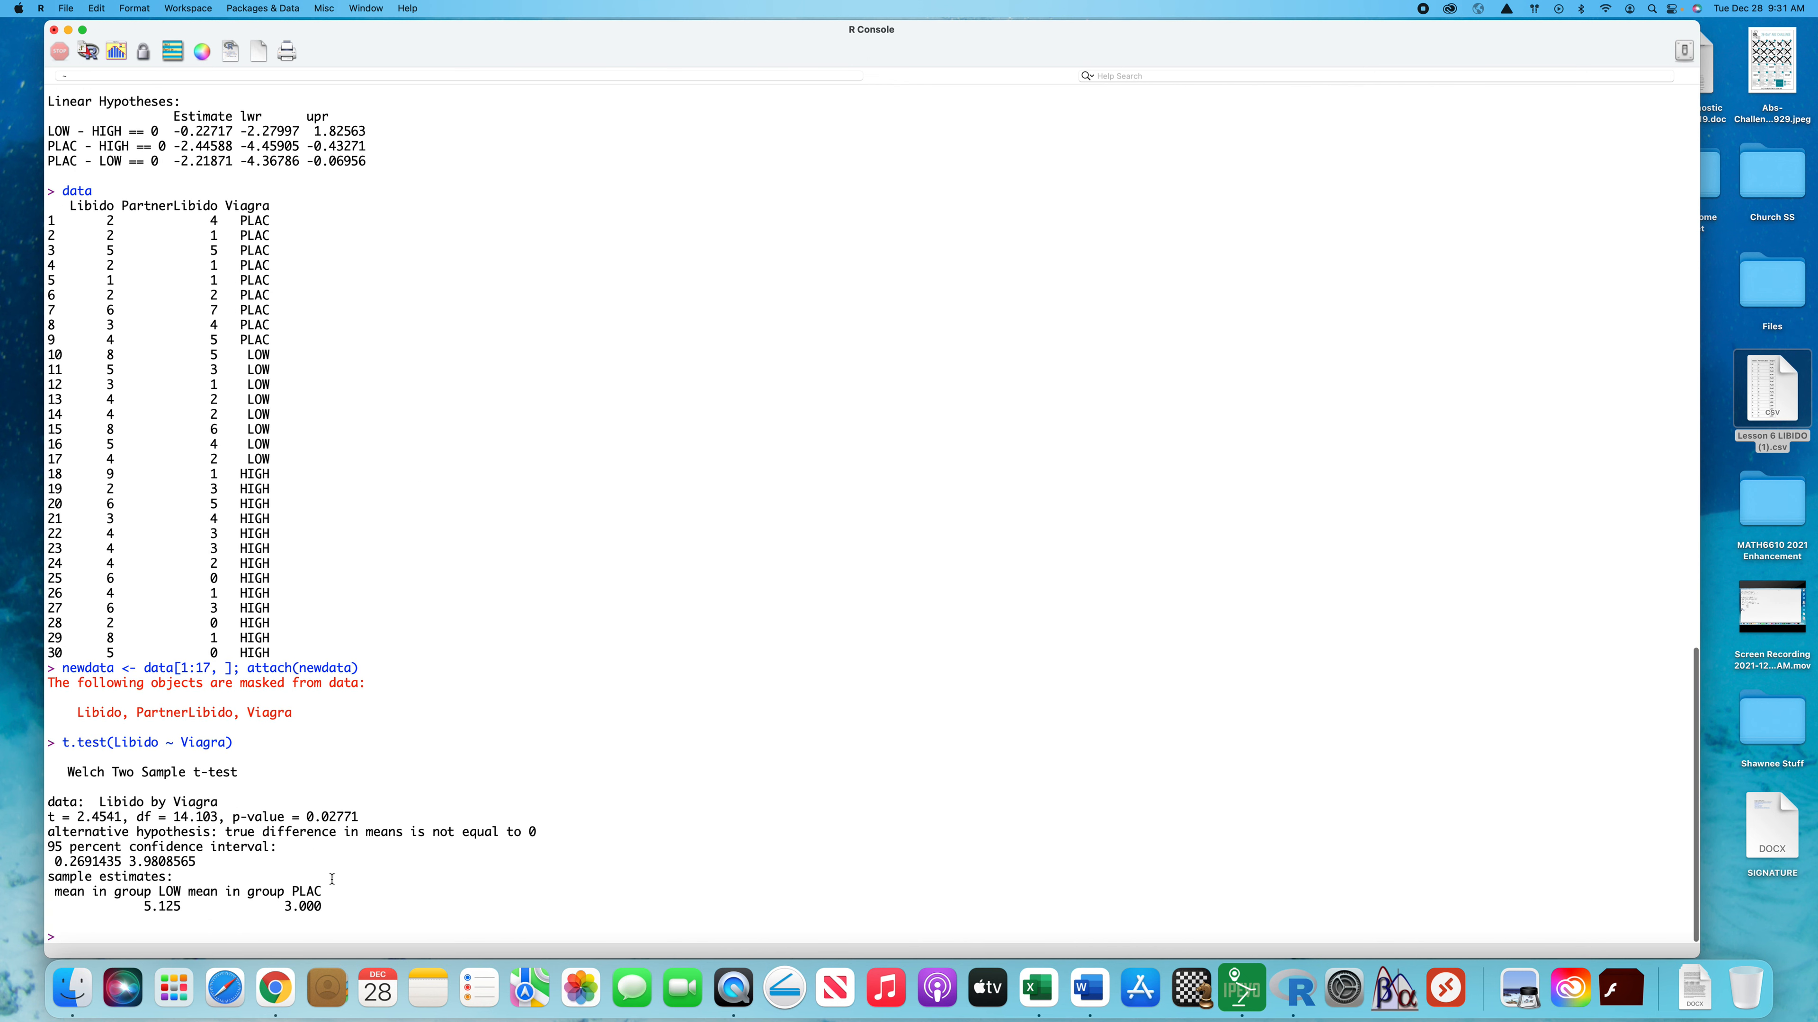
left_click_drag(323, 907, 33, 768)
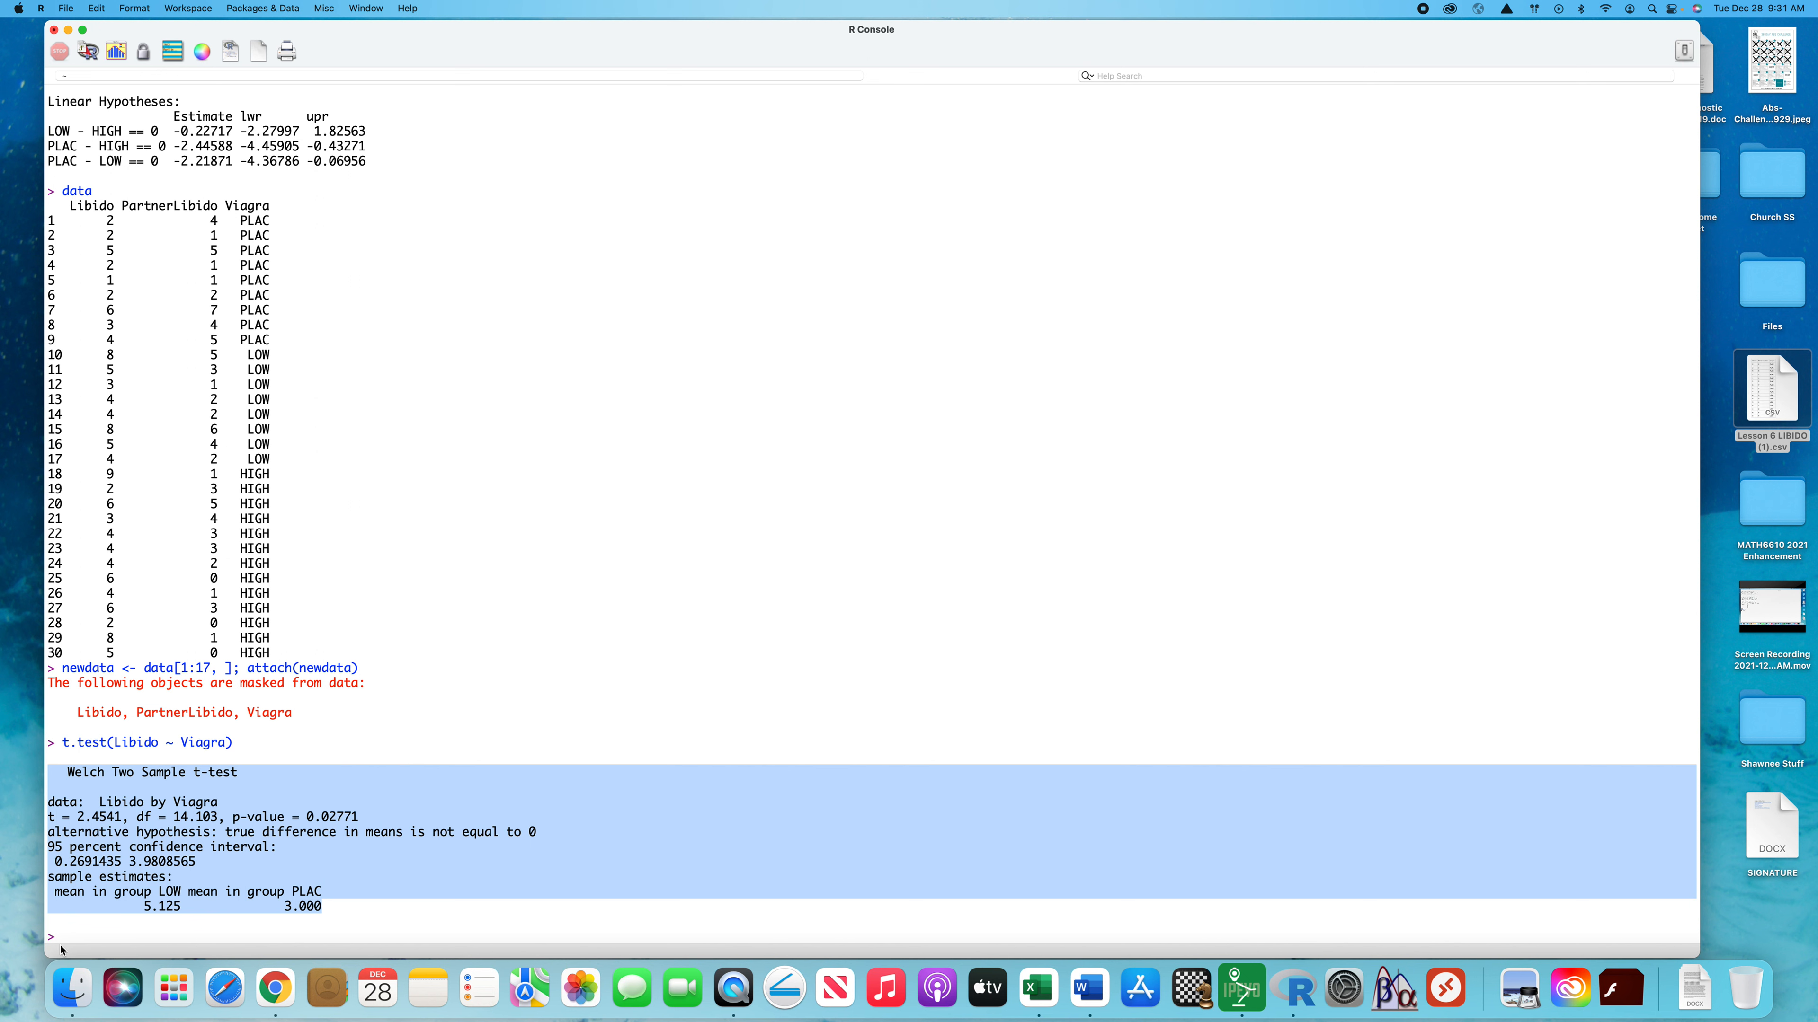
left_click(351, 908)
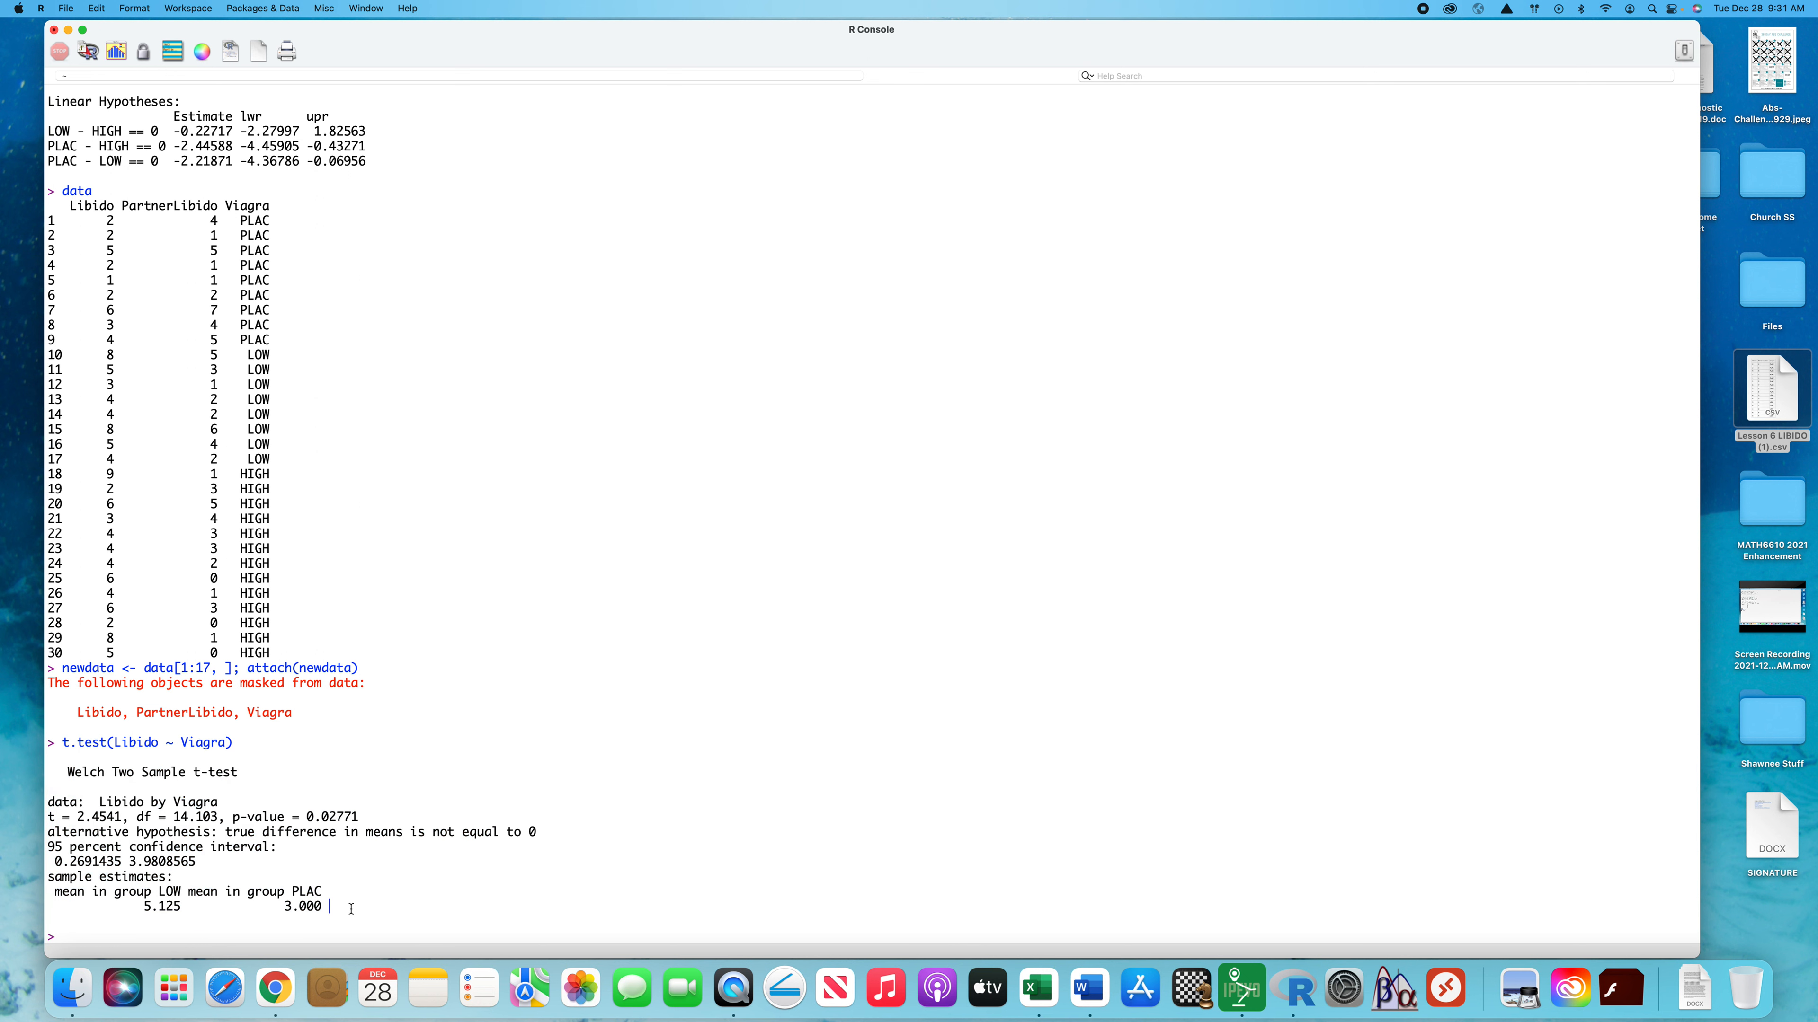